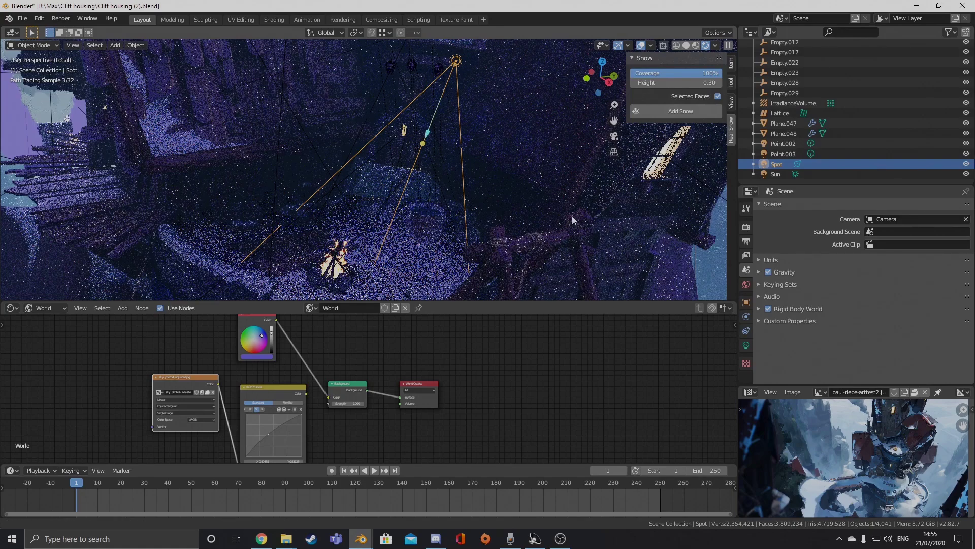
middle_drag(601, 211, 544, 226)
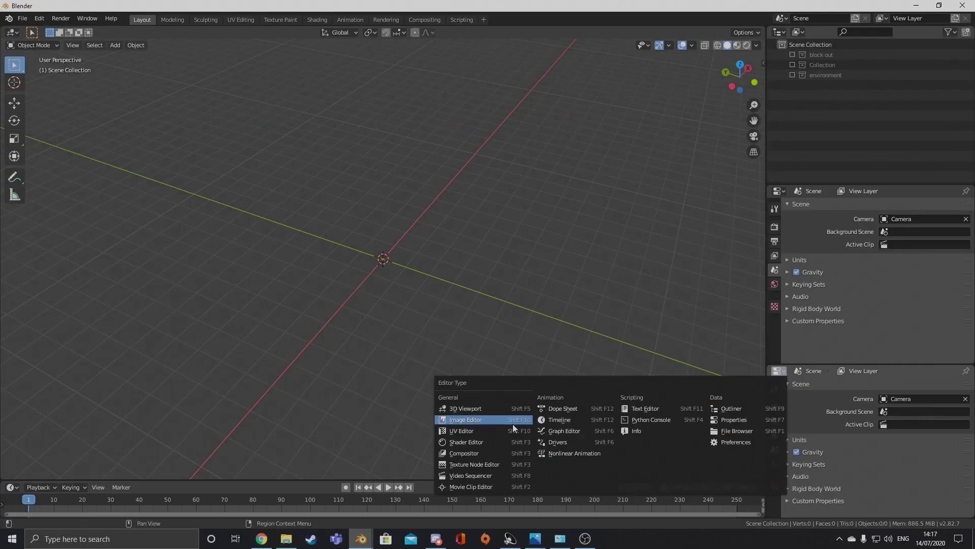
Turn the lower properties area into an Image Editor and show the paul-riebe-arttest2.jpg reference, fitted to view.
click(513, 424)
click(884, 371)
text(art)
click(828, 387)
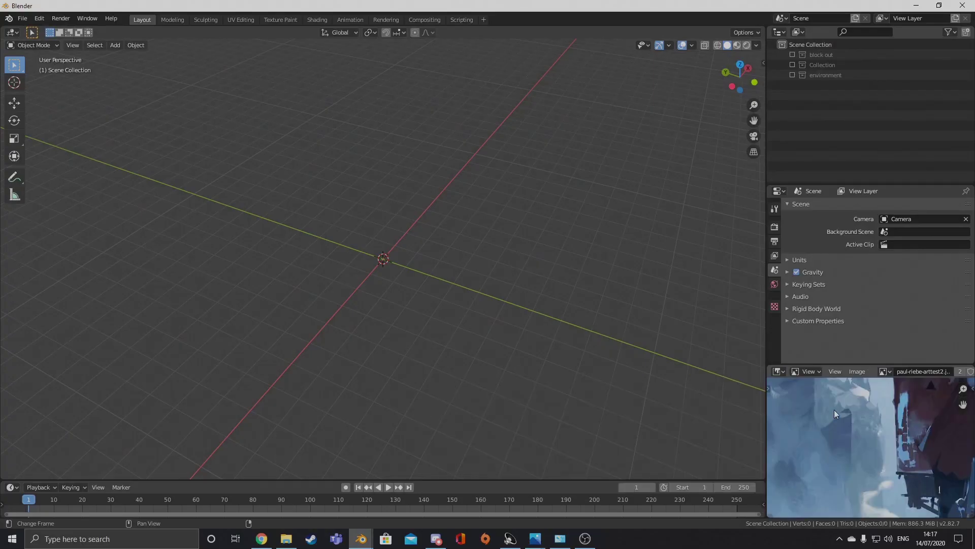
scroll(867, 416, down, 4)
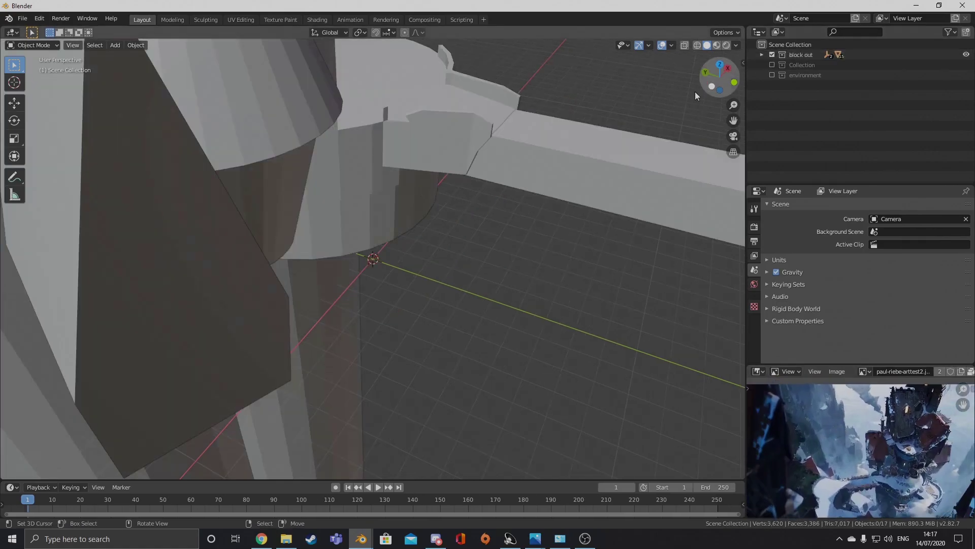
Enable the collection holding the camera and sun, and view the tower blockout through the camera.
scroll(483, 141, down, 3)
middle_drag(483, 141, 441, 211)
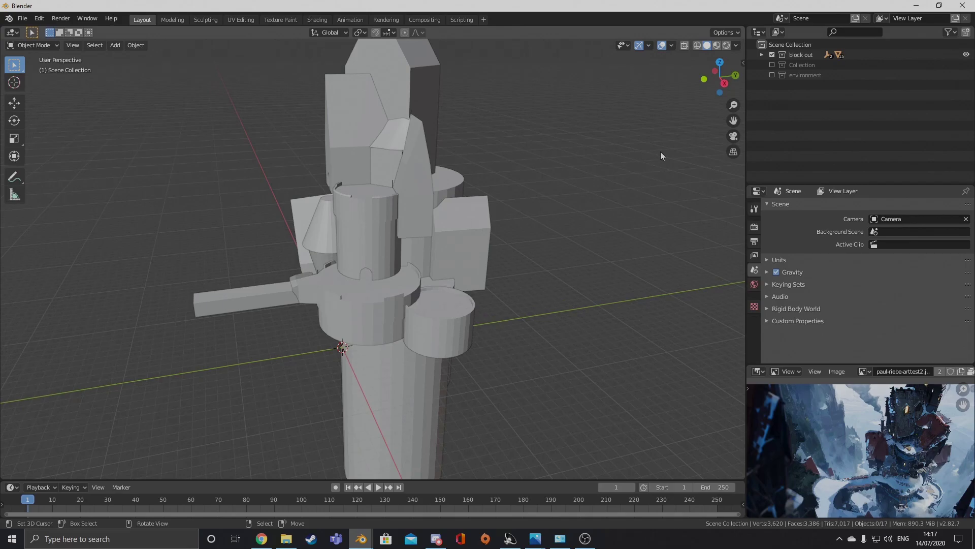
middle_drag(626, 159, 500, 195)
click(771, 64)
middle_drag(467, 152, 541, 163)
key(KP_0)
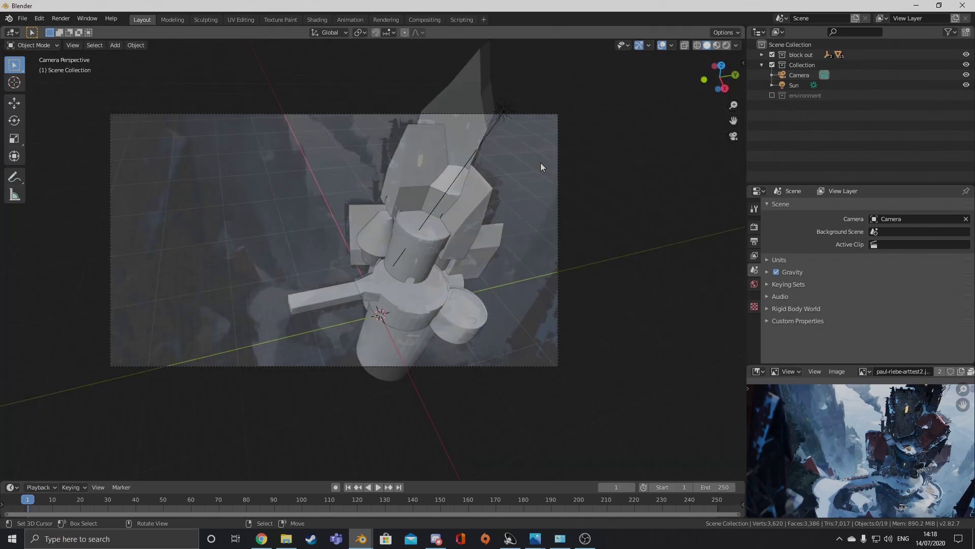
Select the camera and adjust the opacity of its paul-riebe-arttest2.jpg background image.
scroll(607, 175, up, 1)
click(598, 181)
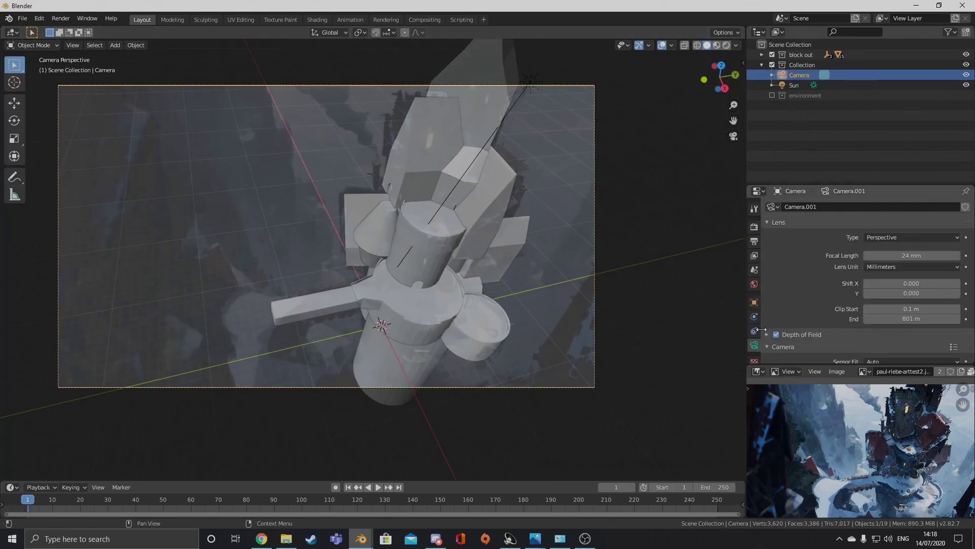
scroll(811, 325, down, 10)
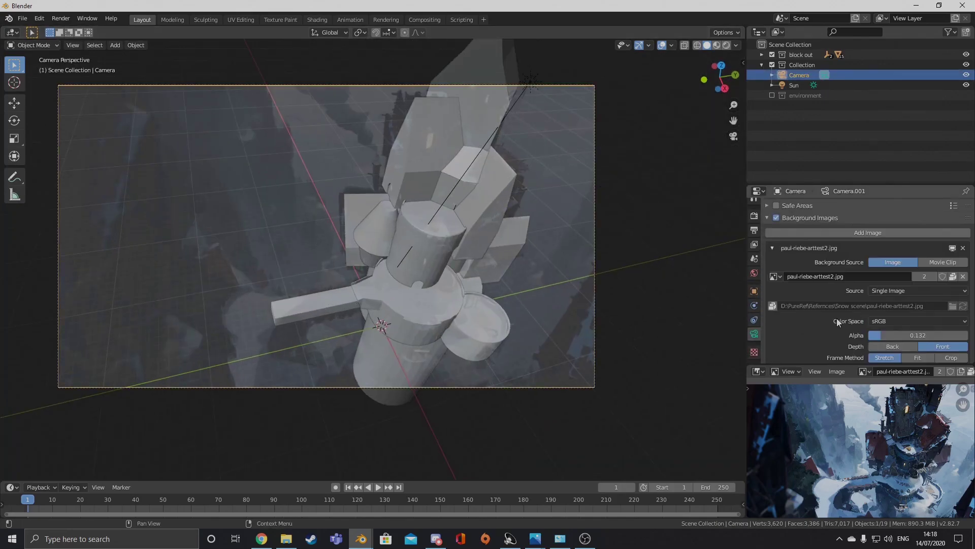
mouse_move(901, 294)
mouse_down()
mouse_move(960, 295)
mouse_move(884, 294)
mouse_up()
scroll(817, 298, up, 10)
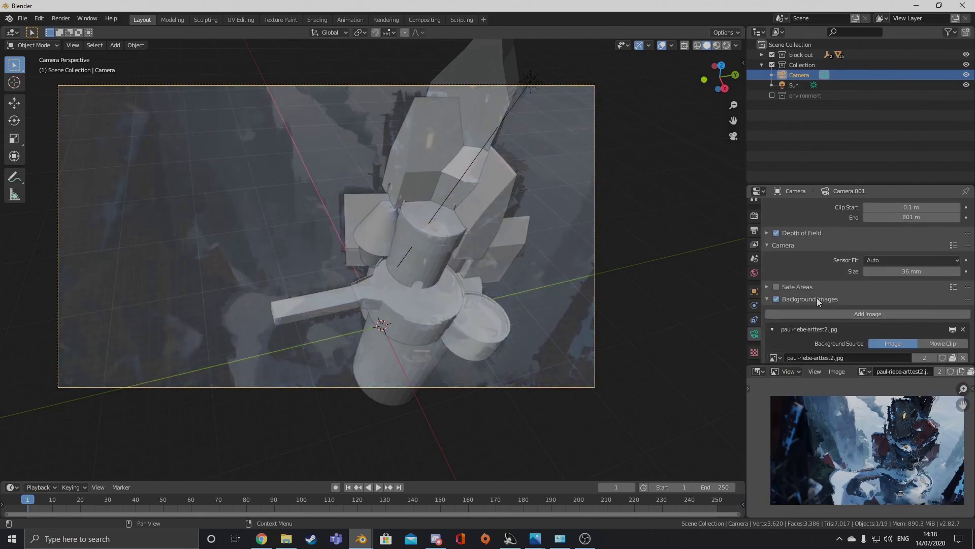
mouse_move(912, 255)
mouse_down()
mouse_move(886, 255)
mouse_move(935, 255)
mouse_move(893, 255)
mouse_move(912, 255)
mouse_up()
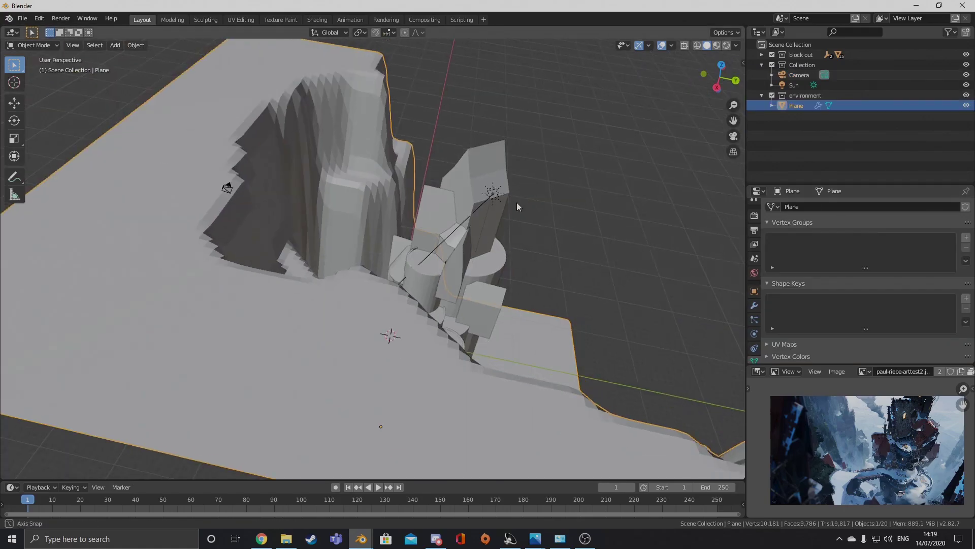
Look over the environment plane around the tower blockout and return to the camera view.
middle_drag(517, 202, 420, 258)
key(KP_0)
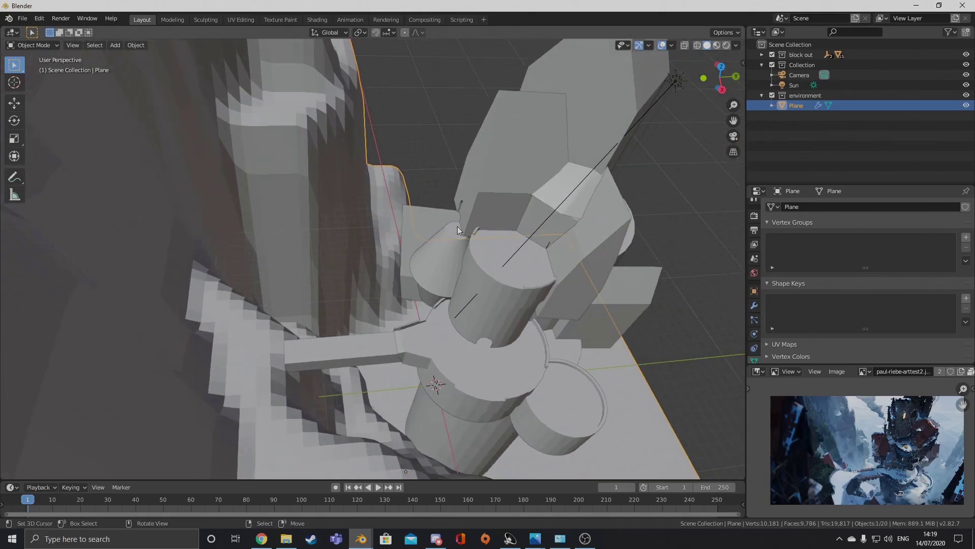
right_click(595, 167)
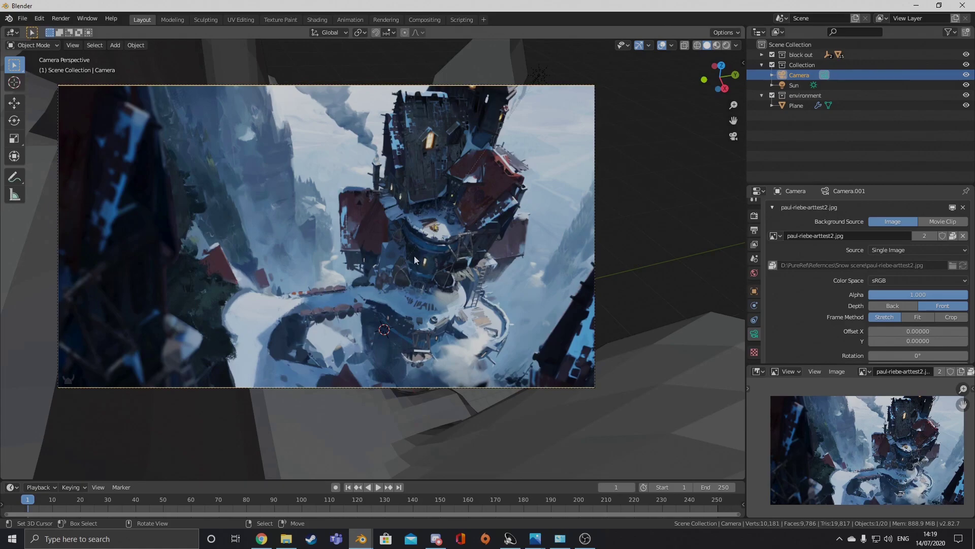
Inspect the tower details in the reference painting through the camera and reduce the background image's opacity.
scroll(414, 256, up, 2)
ctrl+middle_drag(509, 231, 437, 257)
scroll(433, 255, up, 2)
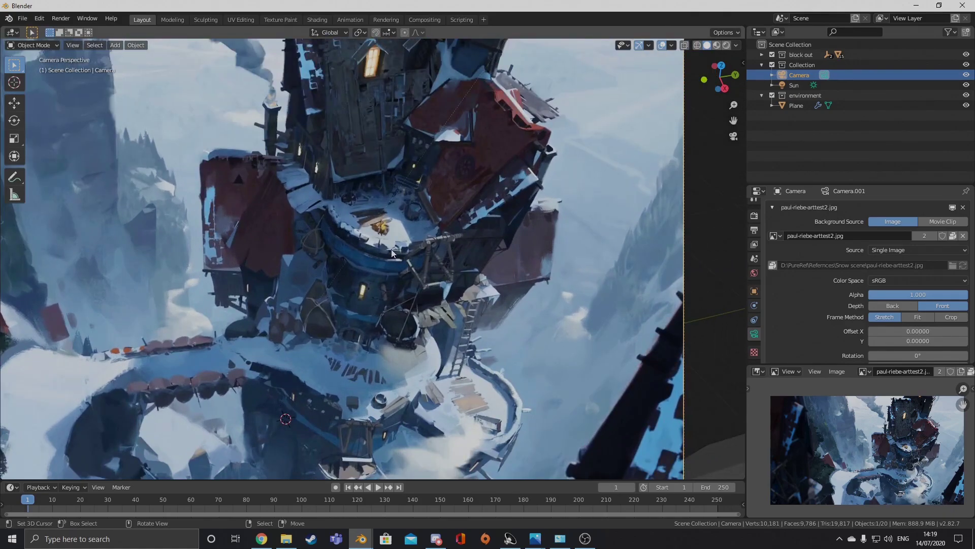
scroll(394, 245, down, 2)
scroll(397, 290, down, 1)
shift+middle_drag(331, 324, 414, 306)
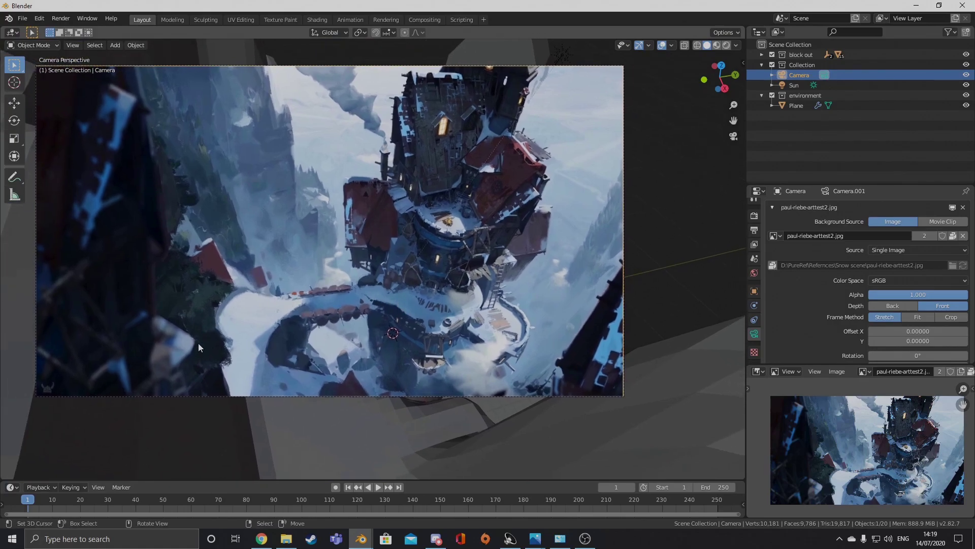
drag(872, 295, 817, 295)
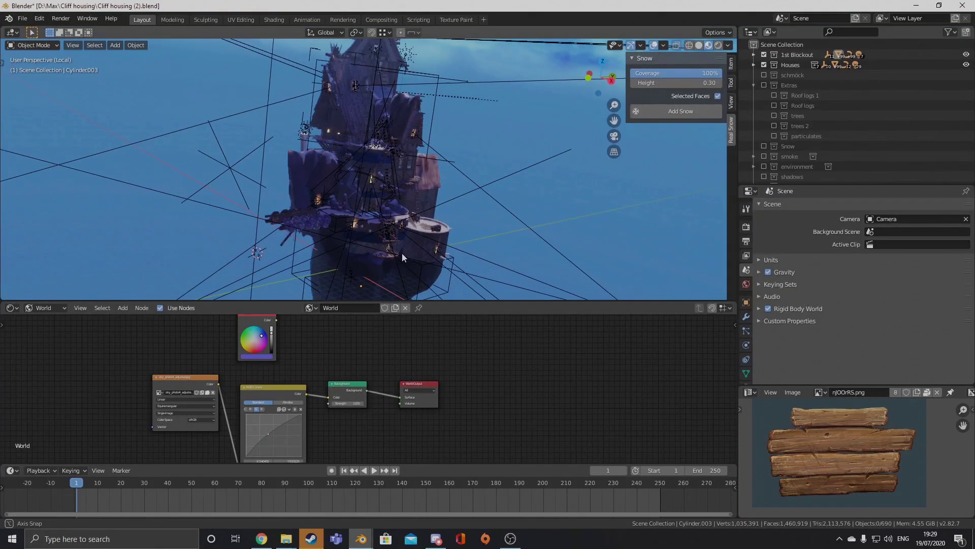
Examine the detailed tower model up close, including its stone walls, snowy rocks and wooden structures.
middle_drag(401, 253, 448, 102)
scroll(391, 212, up, 3)
scroll(392, 212, up, 4)
scroll(445, 96, down, 8)
scroll(443, 98, up, 4)
scroll(445, 104, up, 5)
scroll(501, 167, down, 10)
scroll(334, 170, up, 6)
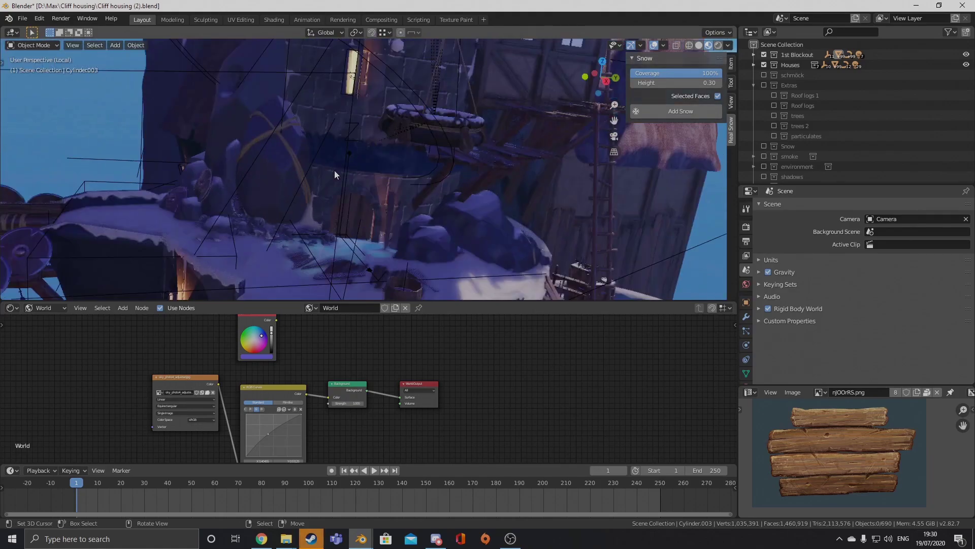
shift+middle_drag(334, 169, 417, 165)
scroll(395, 164, down, 3)
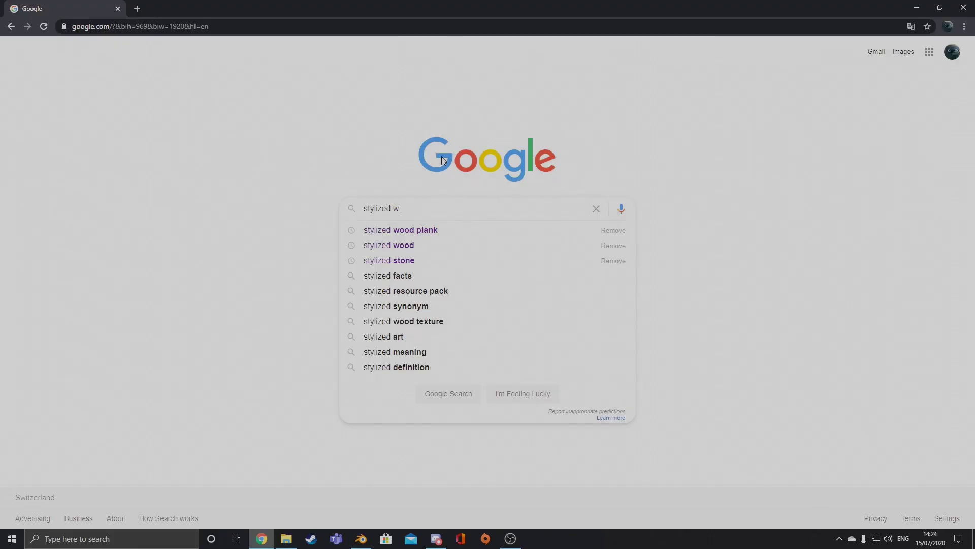
Search Google for "stylized wood texture" in the browser and look through the image results.
text(woo)
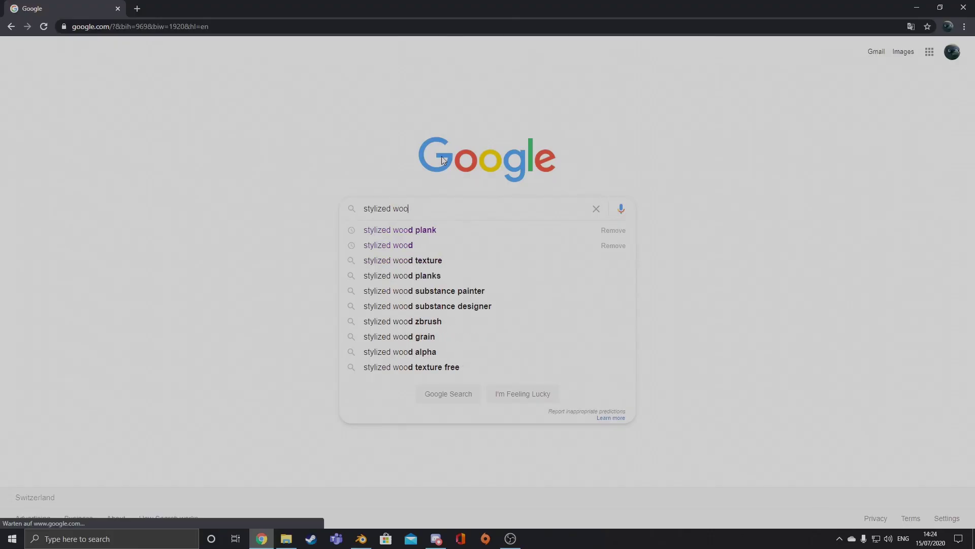
text(d texture)
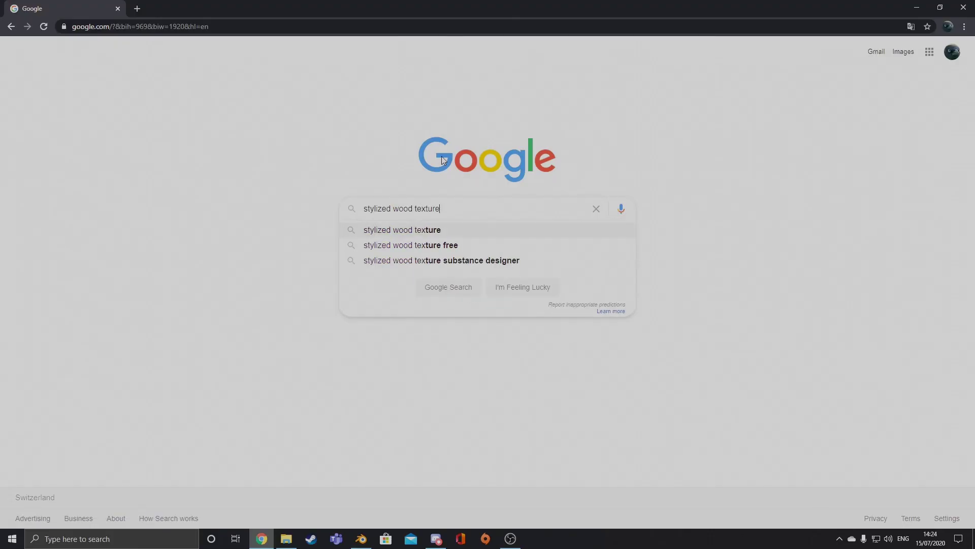
key(Return)
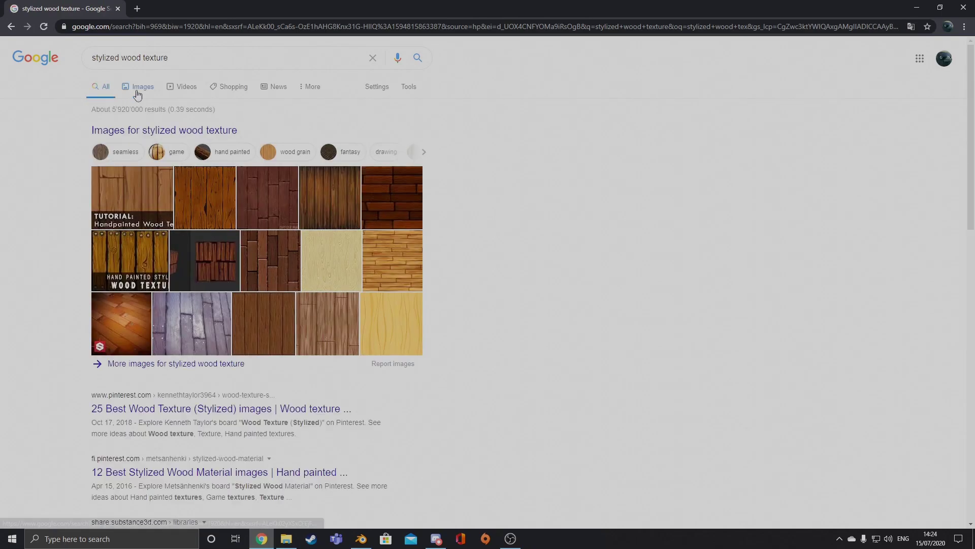
click(137, 94)
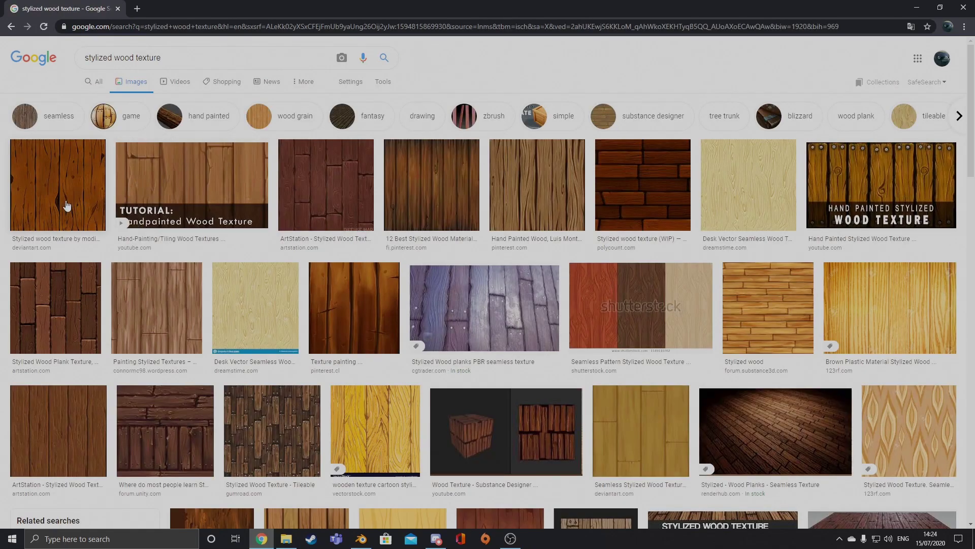
scroll(66, 205, down, 2)
scroll(94, 212, up, 1)
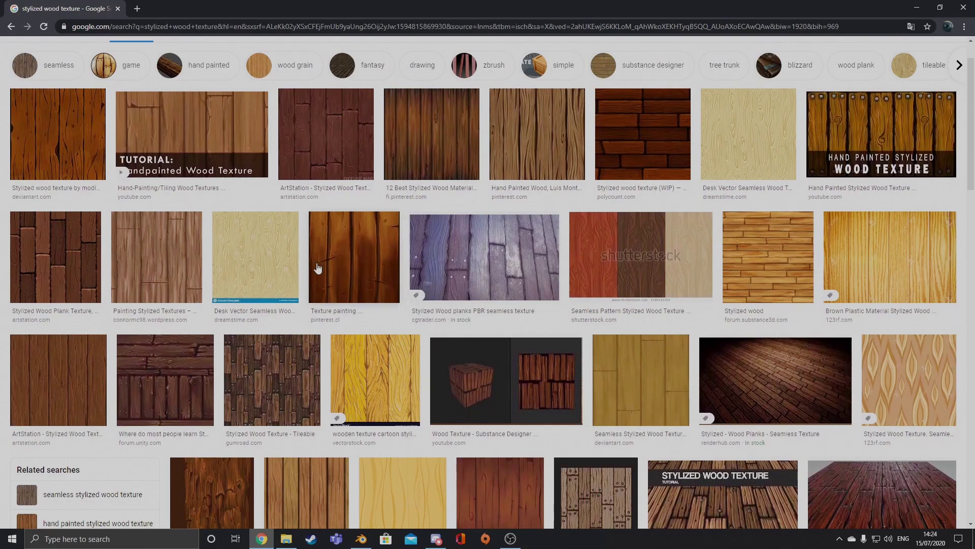
scroll(344, 273, down, 1)
scroll(343, 273, up, 1)
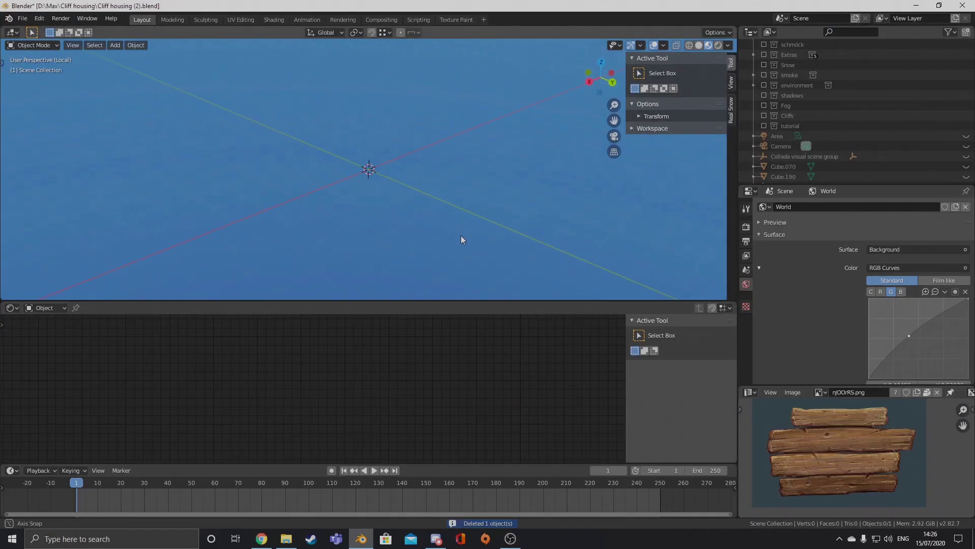
Back in Blender, add a plane and scale it along X to about 0.22 to form a narrow plank.
key(shift+a)
click(547, 235)
middle_drag(507, 219, 564, 263)
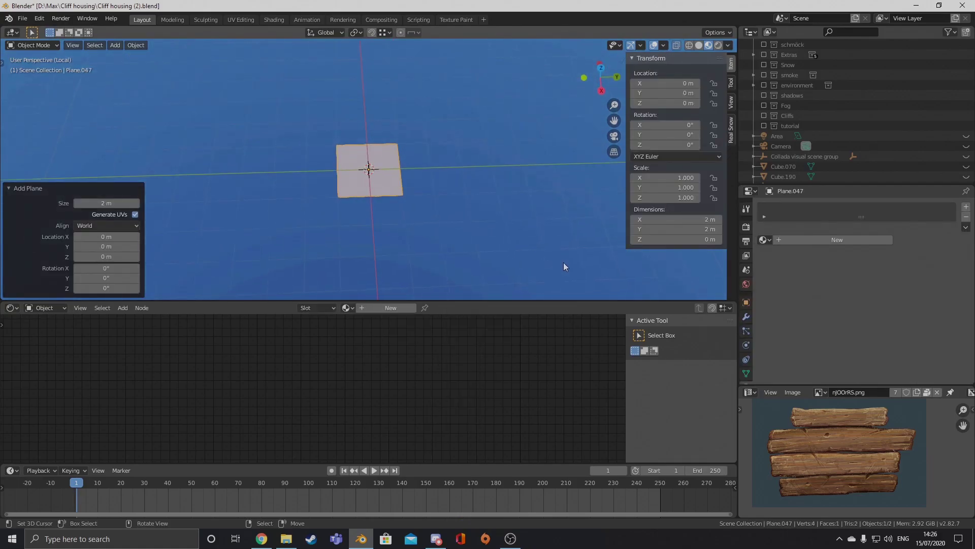
key(s)
key(x)
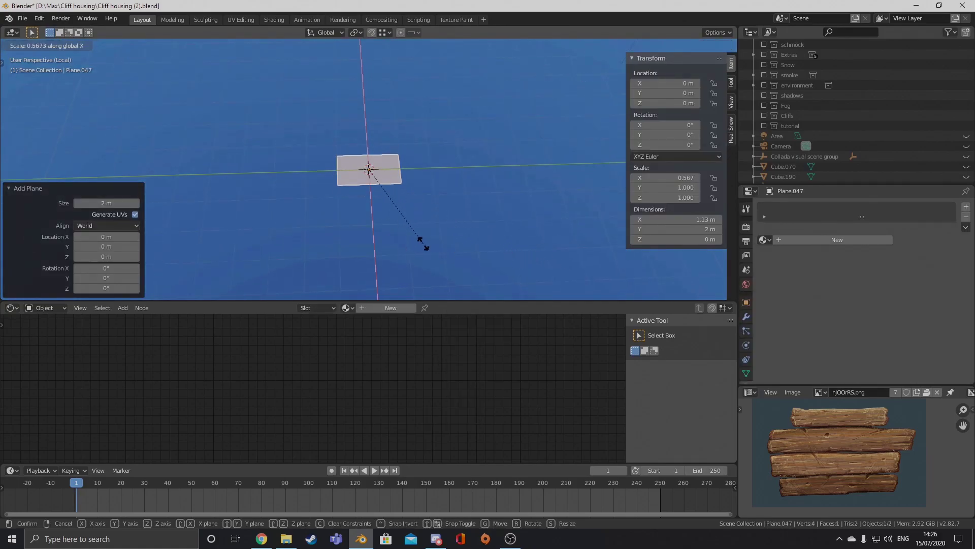
click(377, 203)
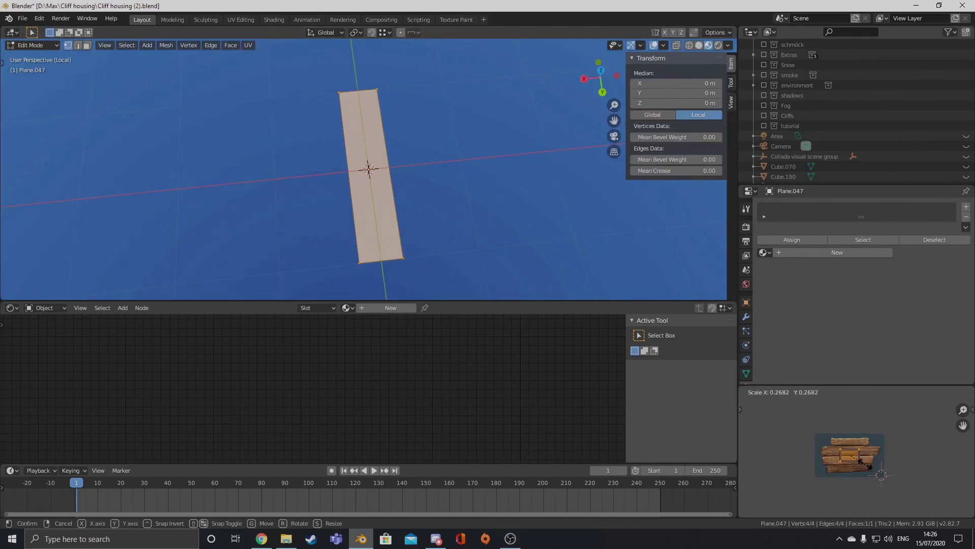
Stretch the plane's UV face along X and position it over the second plank from the top in the wood image.
key(x)
scroll(867, 465, up, 4)
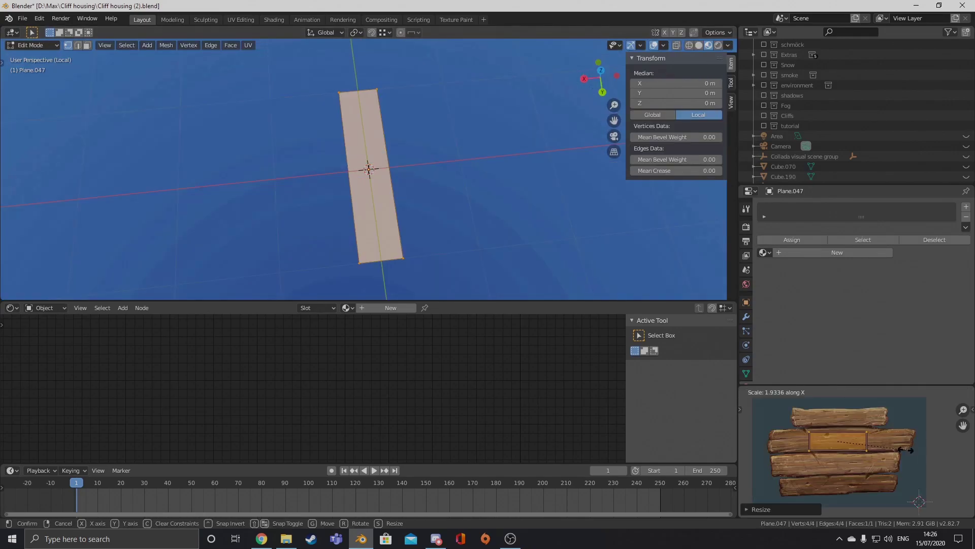
click(759, 457)
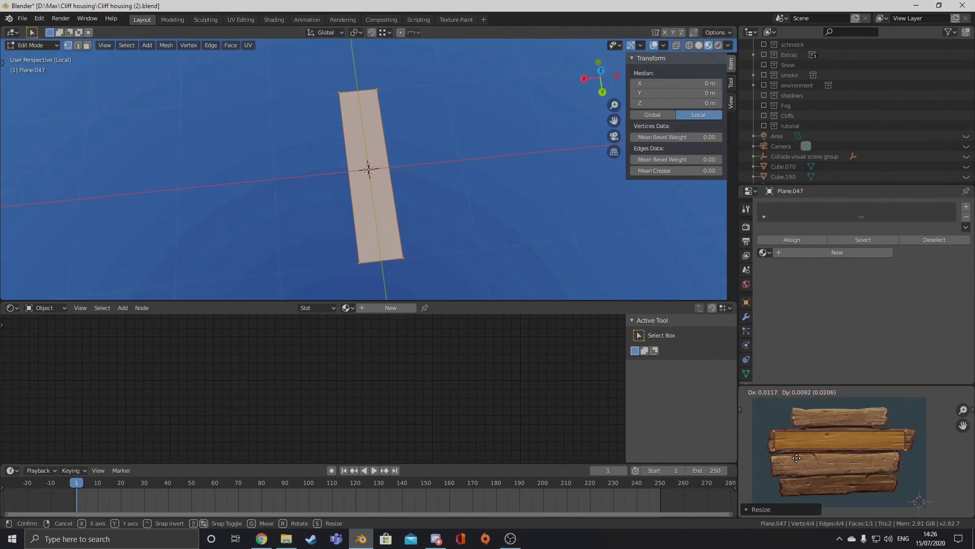
click(794, 459)
Move three of the plank's corner vertices individually within the XY plane to make its ends slanted and irregular.
click(381, 91)
key(g)
key(shift+z)
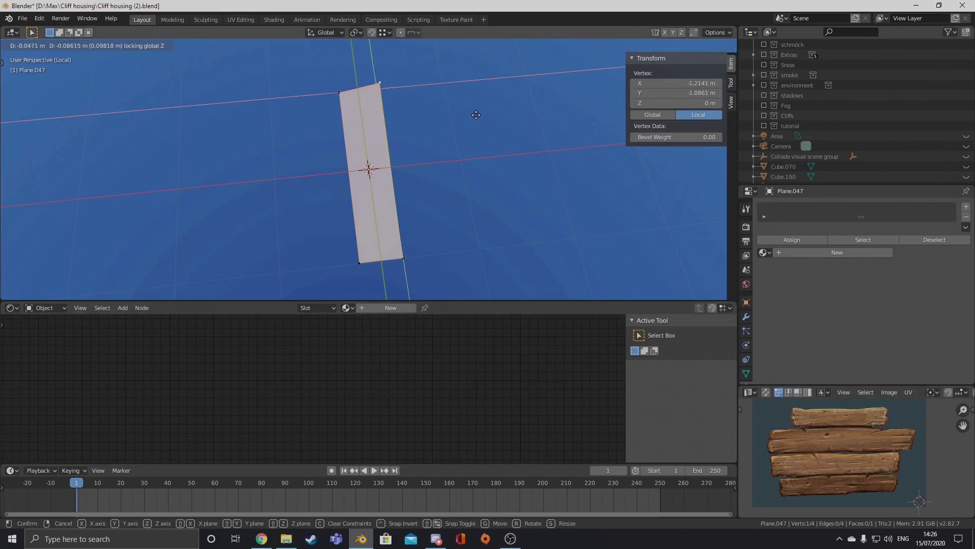
click(477, 113)
click(335, 97)
key(g)
key(shift+z)
click(341, 96)
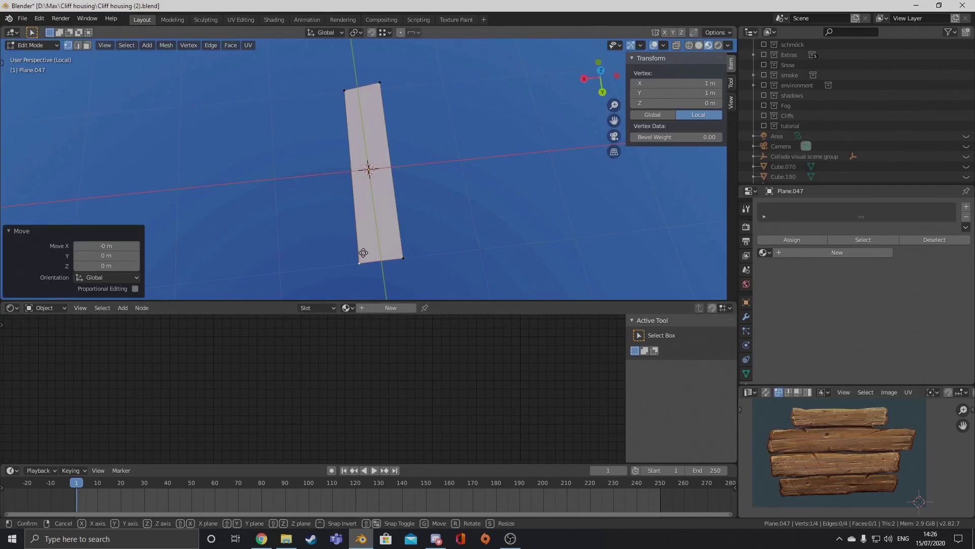
click(363, 281)
key(g)
key(shift+z)
click(376, 298)
Create a new material for the plank and add an Image Texture node to it.
click(393, 308)
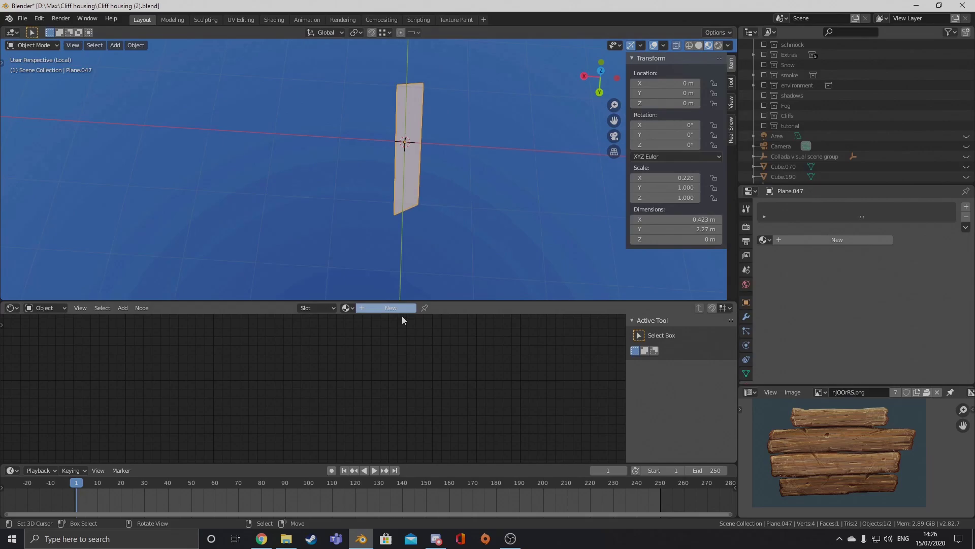
scroll(402, 356, down, 4)
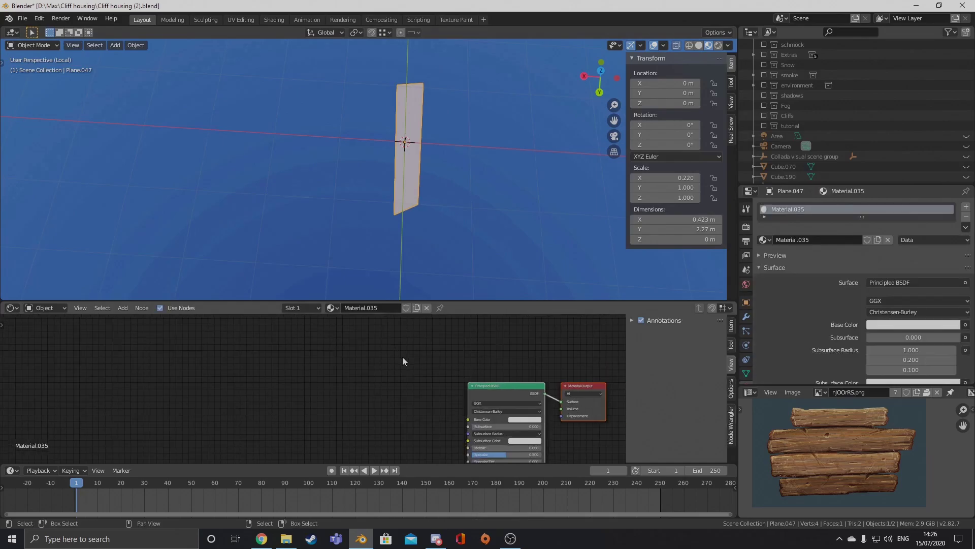
middle_drag(487, 387, 394, 367)
scroll(343, 368, up, 4)
key(shift+a)
click(343, 368)
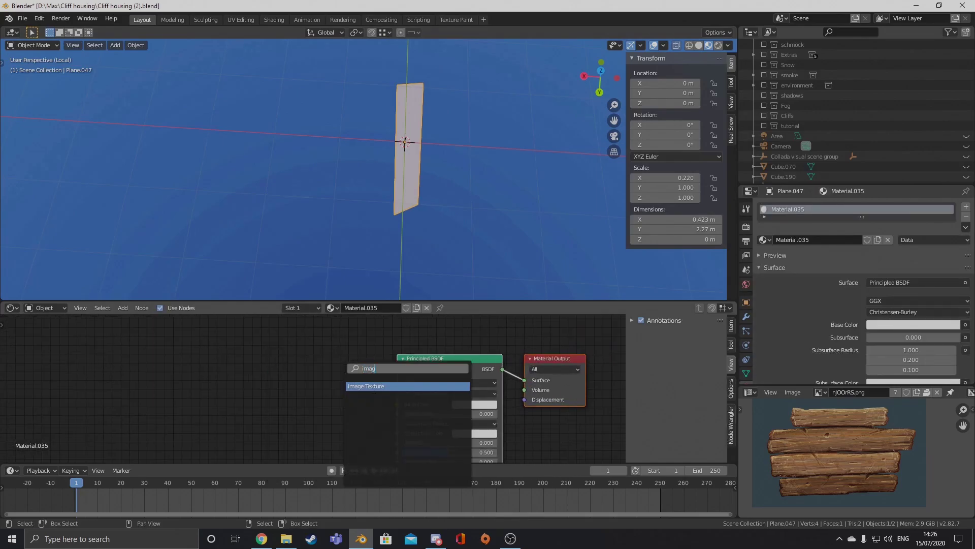
text(imag)
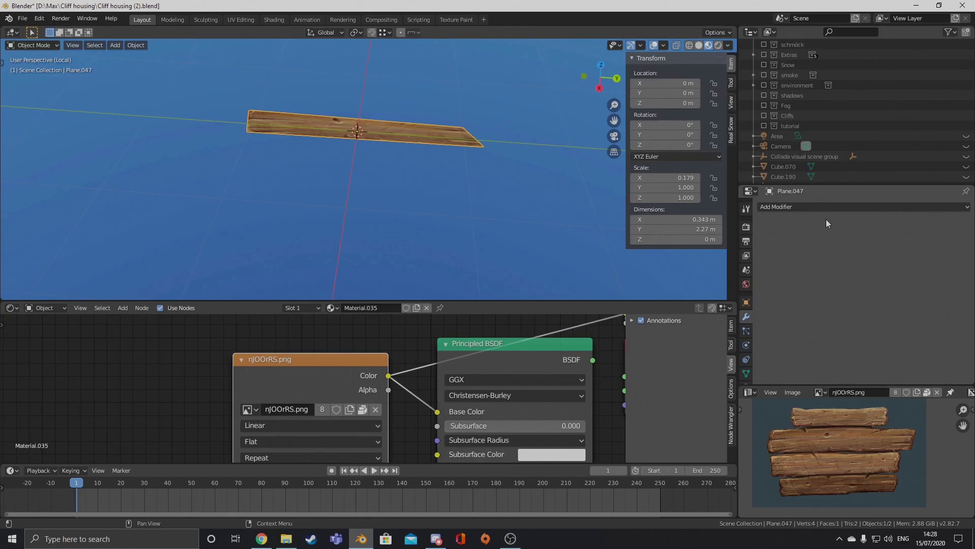
Add a Solidify modifier to the wood-textured plank.
click(817, 205)
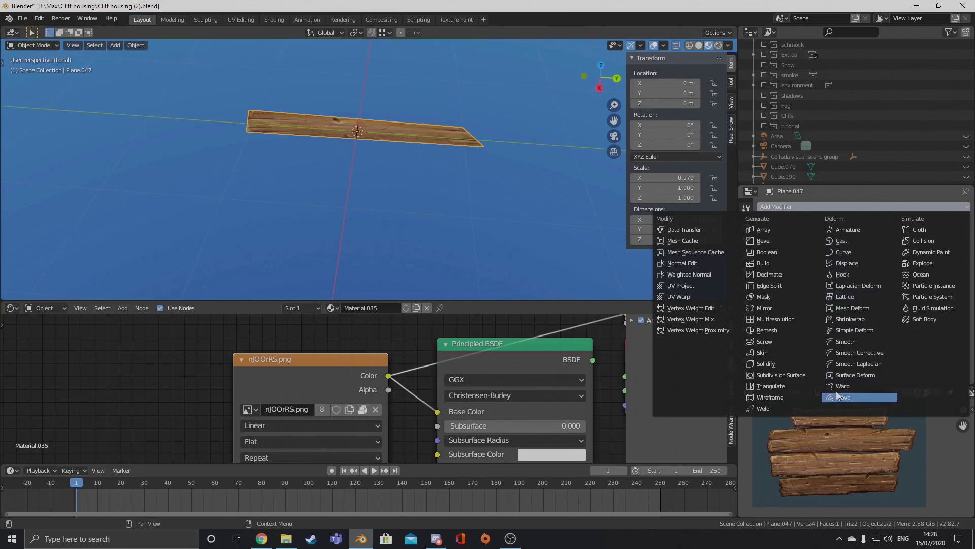
click(766, 364)
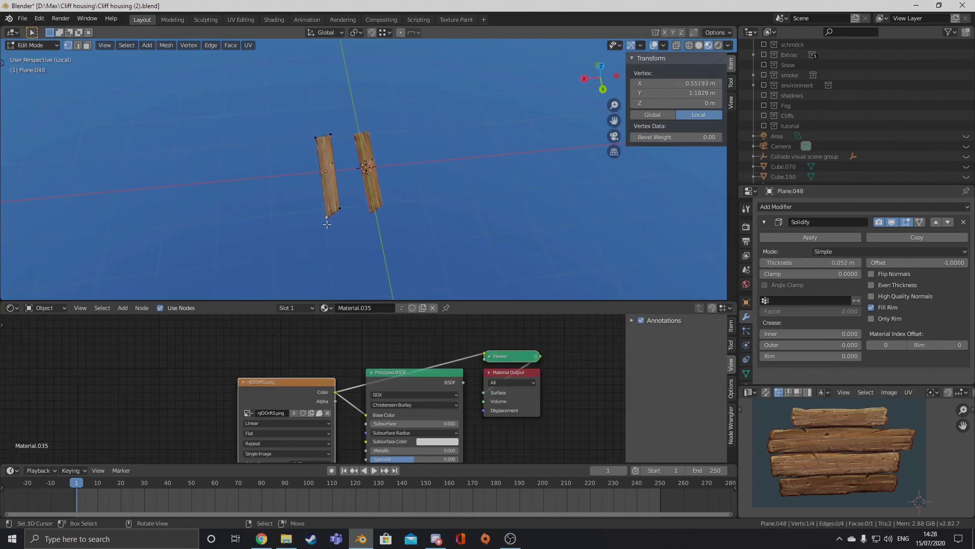
Move the plank's corner vertex within the XY plane and knife-cut a V-shaped notch into the plank's end.
key(g)
key(shift+z)
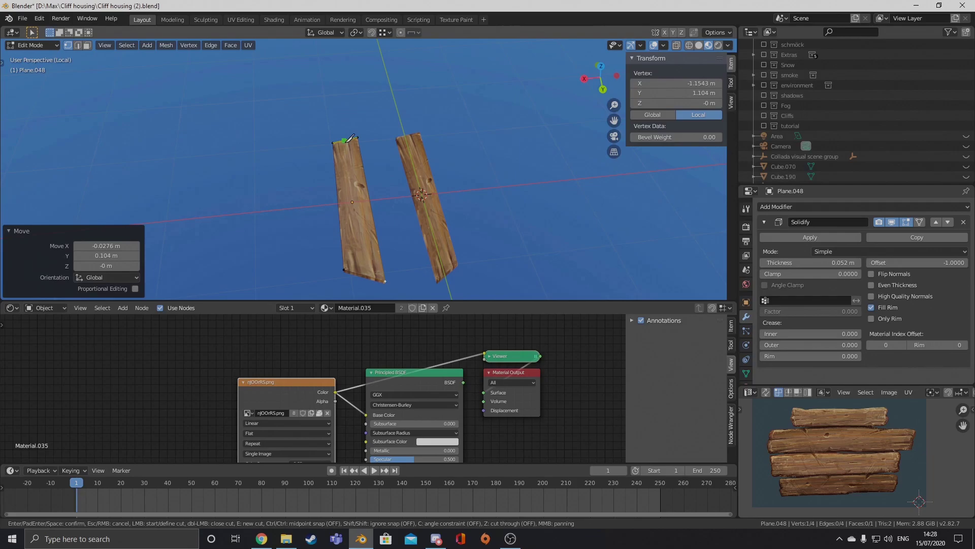
click(364, 265)
key(Return)
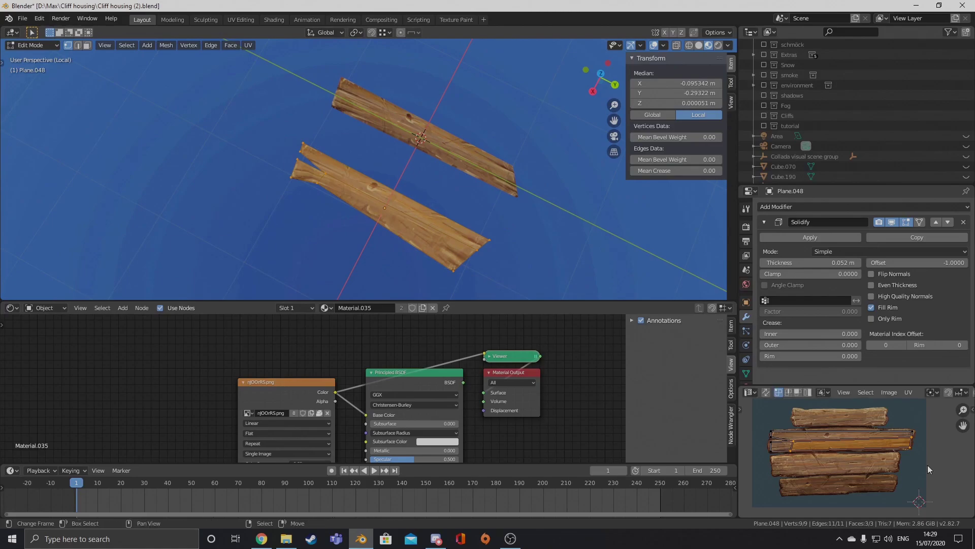
Move the notched plank's entire UV layout along Y onto the third plank from the top in the wood image.
key(a)
key(g)
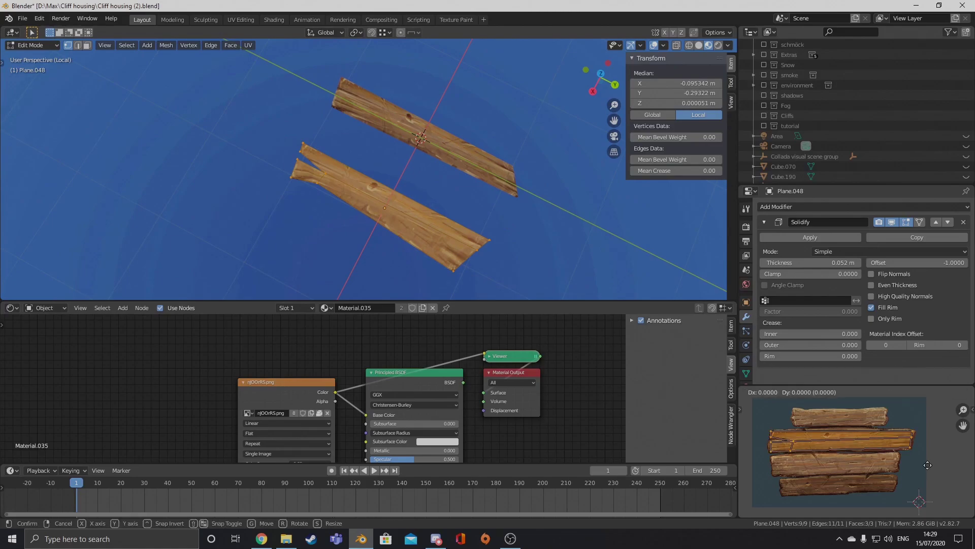
key(y)
click(928, 490)
Scale the UV layout along Y and X and shift it slightly to fit the third plank in the image.
key(s)
key(x)
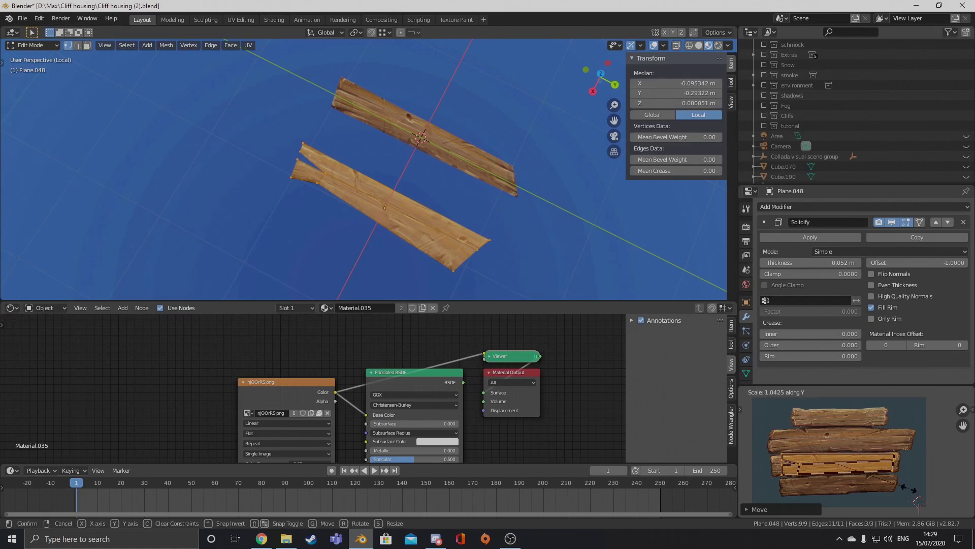
click(920, 490)
key(g)
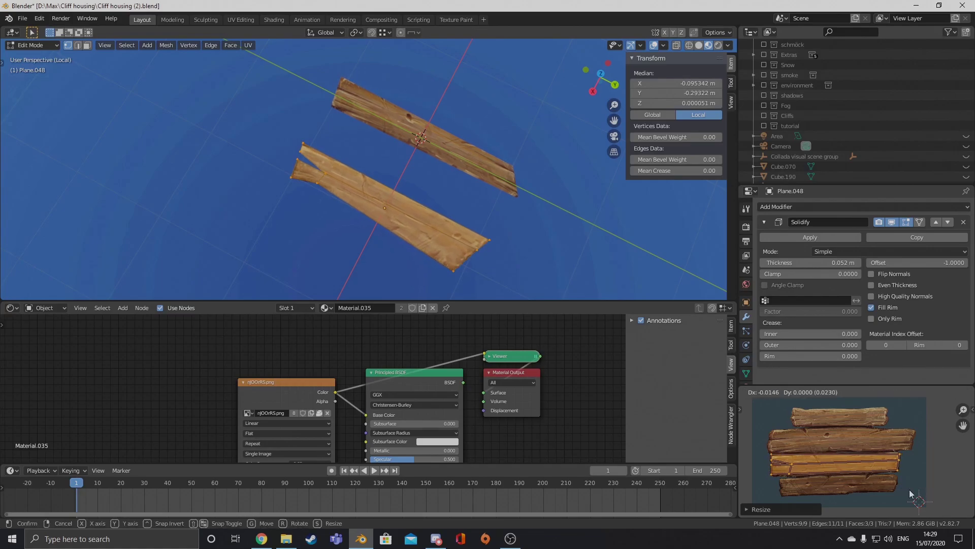
click(910, 491)
key(s)
key(x)
click(908, 491)
key(s)
key(x)
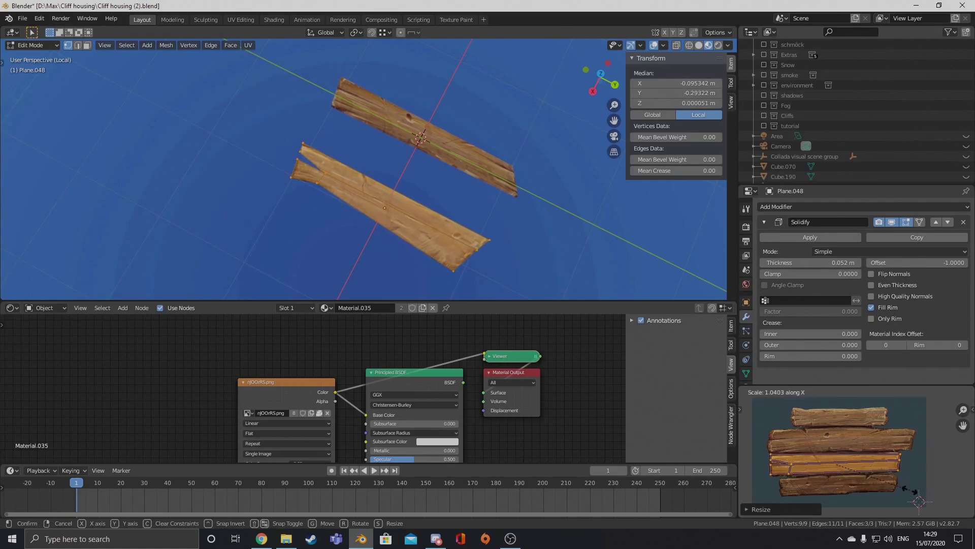
click(918, 501)
key(alt+a)
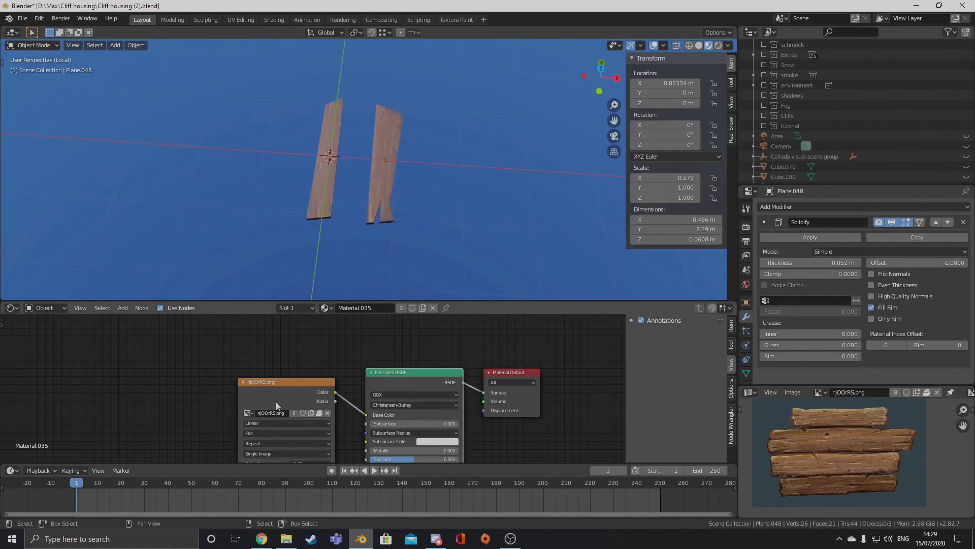
Move the Image Texture node away from the Principled BSDF and add a ColorRamp node below their link.
drag(276, 401, 127, 394)
scroll(313, 389, down, 2)
middle_drag(321, 422, 328, 343)
scroll(336, 362, down, 1)
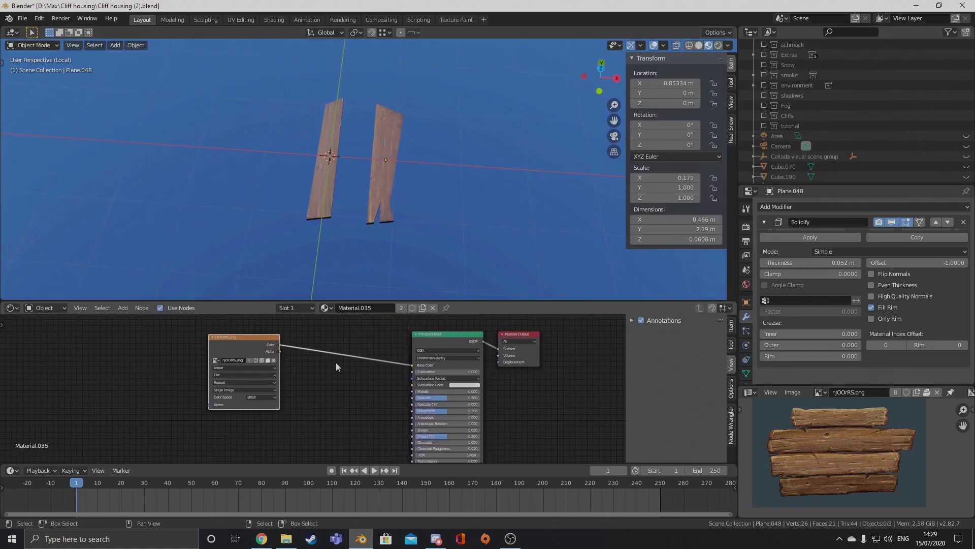
key(shift+a)
click(343, 364)
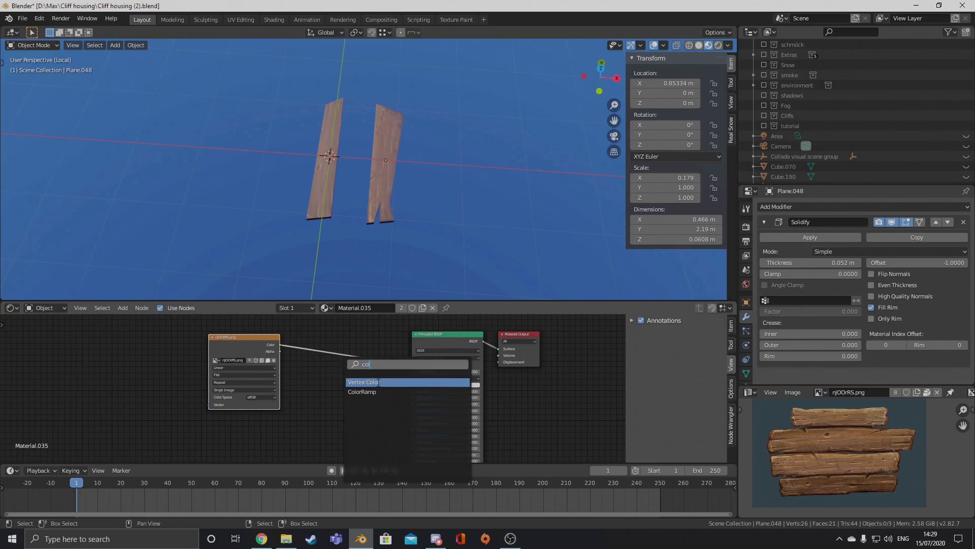
key(Return)
click(316, 374)
Route the image's Color through the ColorRamp into the Principled BSDF's Roughness, previewing the ramp before restoring the full shader output.
drag(279, 344, 321, 435)
ctrl+shift+click(357, 392)
scroll(368, 388, up, 2)
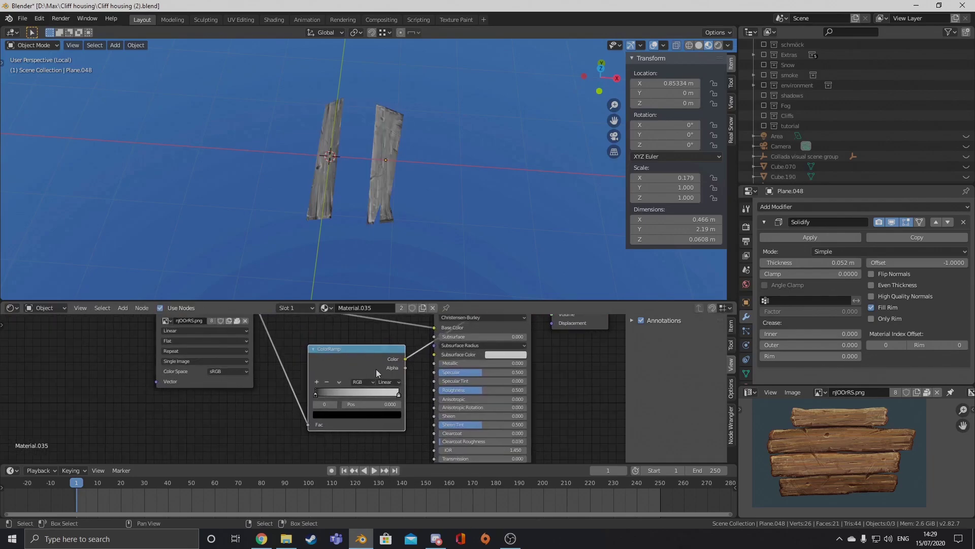
scroll(445, 336, down, 2)
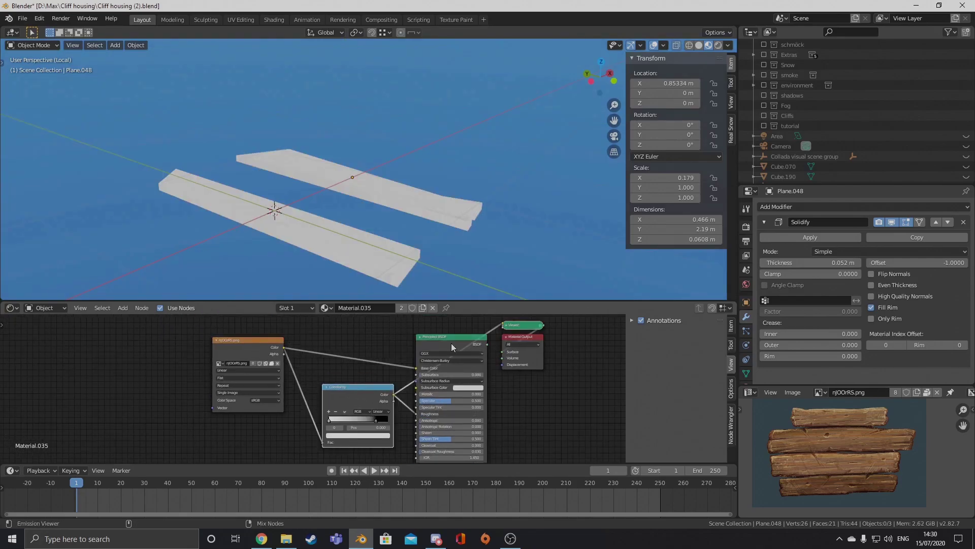
ctrl+shift+click(451, 343)
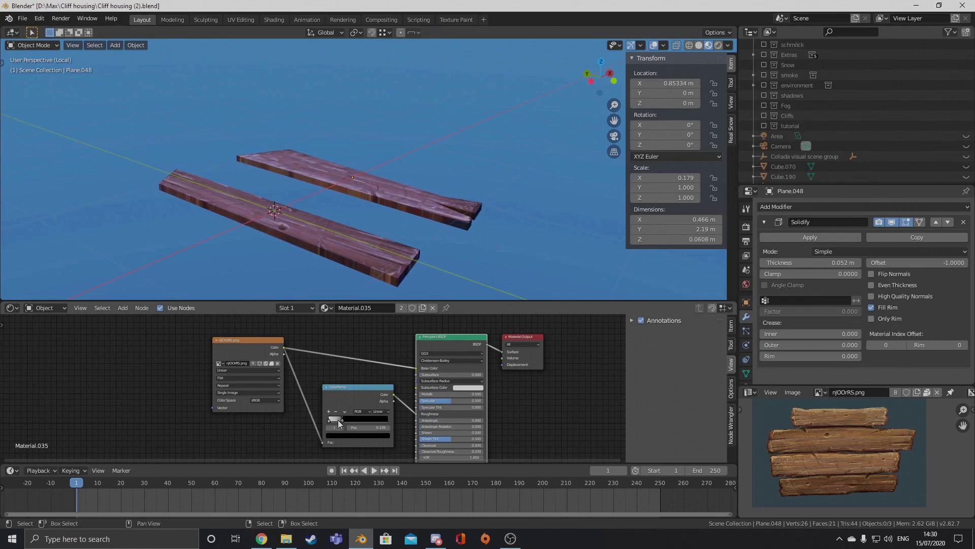
Add a Bump node between the image's Color and the Principled BSDF's Normal input, with its Strength set to 0.1.
key(shift+a)
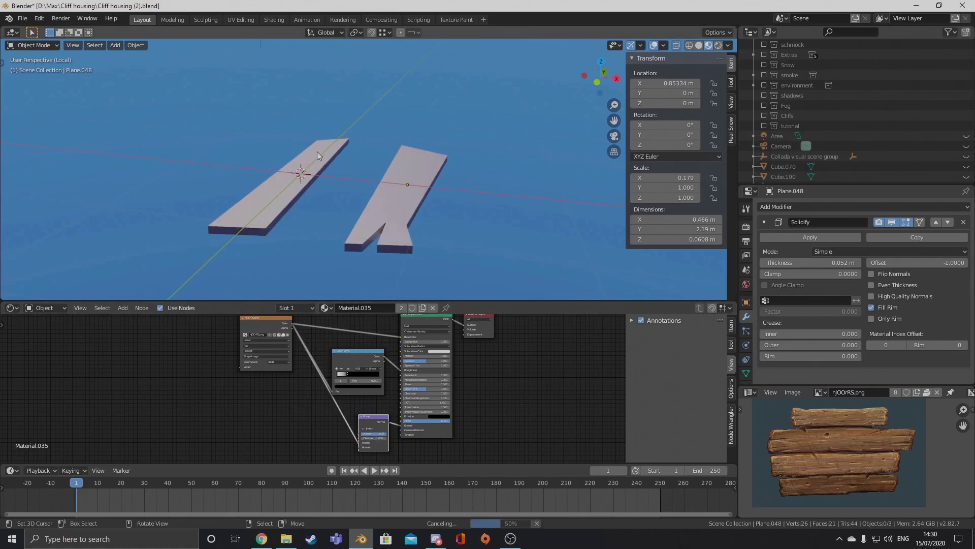
middle_drag(426, 250, 437, 225)
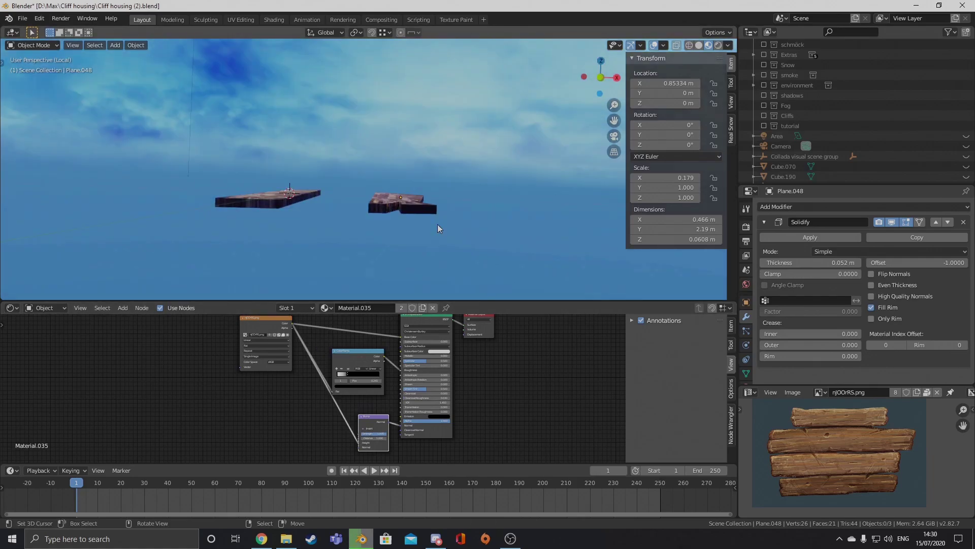
scroll(457, 241, up, 4)
middle_drag(472, 255, 446, 294)
scroll(444, 276, down, 3)
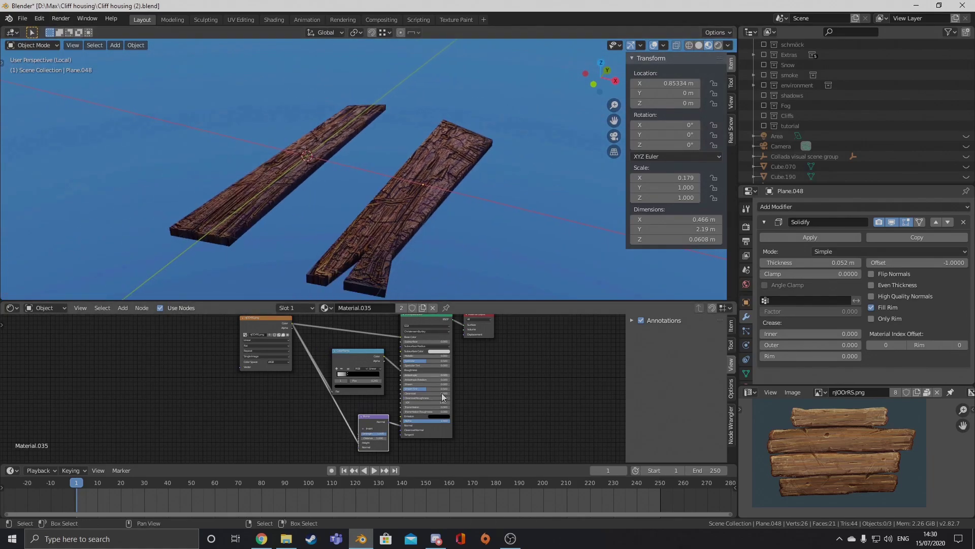
scroll(442, 386, up, 3)
middle_drag(442, 426, 442, 338)
drag(437, 383, 391, 383)
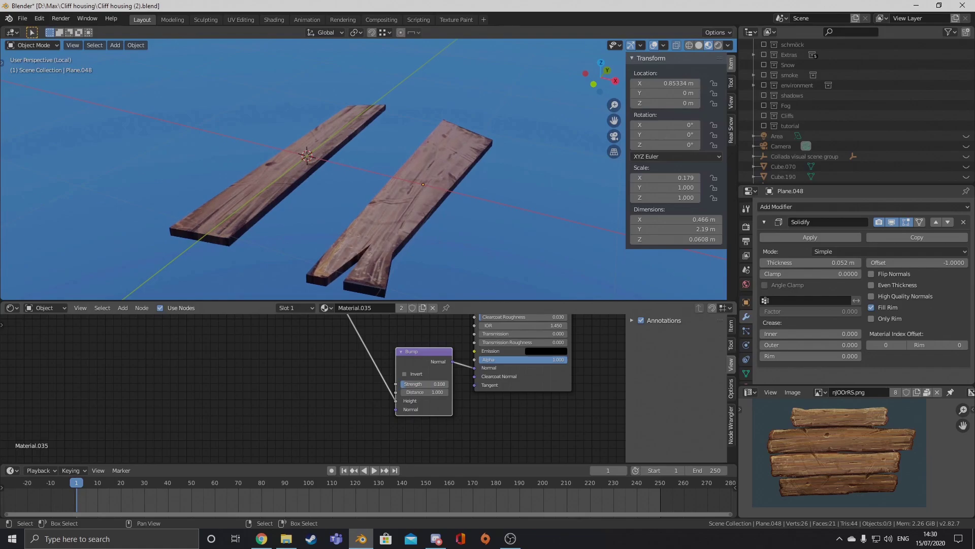
middle_drag(429, 295, 552, 125)
scroll(451, 291, up, 3)
scroll(377, 282, down, 2)
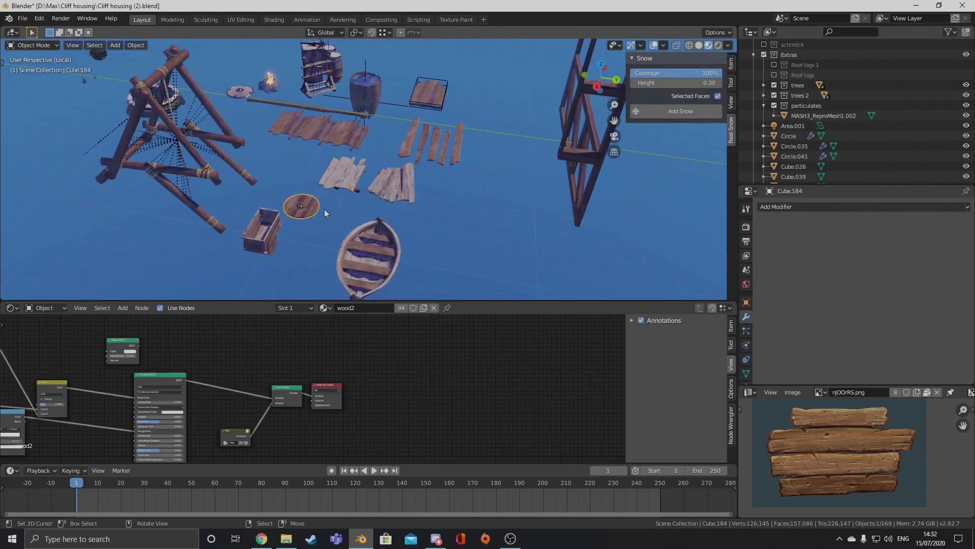
Examine the materials of the fan-shaped snowy planks, the boat and the row of wood2 planks among the finished props.
click(412, 187)
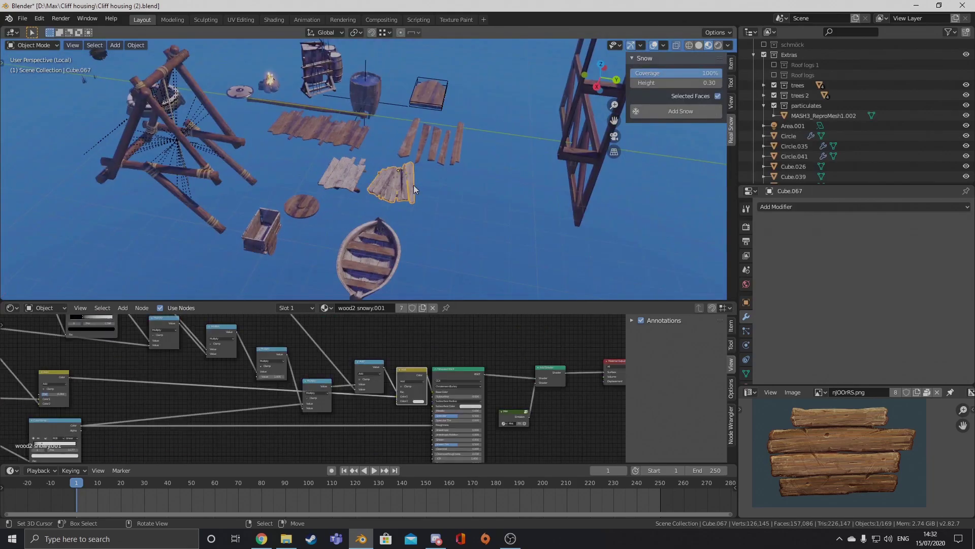
middle_drag(402, 245, 429, 258)
click(429, 258)
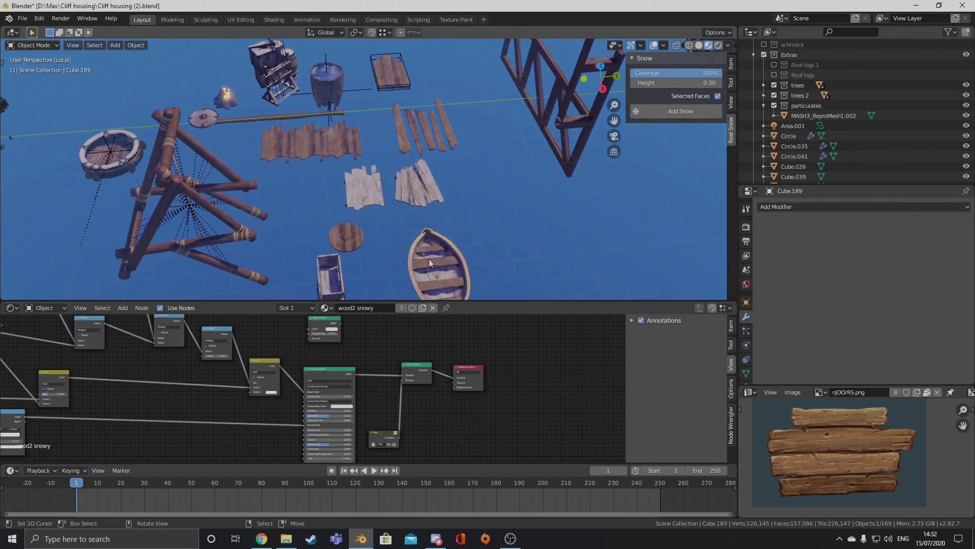
scroll(361, 194, up, 2)
middle_drag(361, 194, 304, 211)
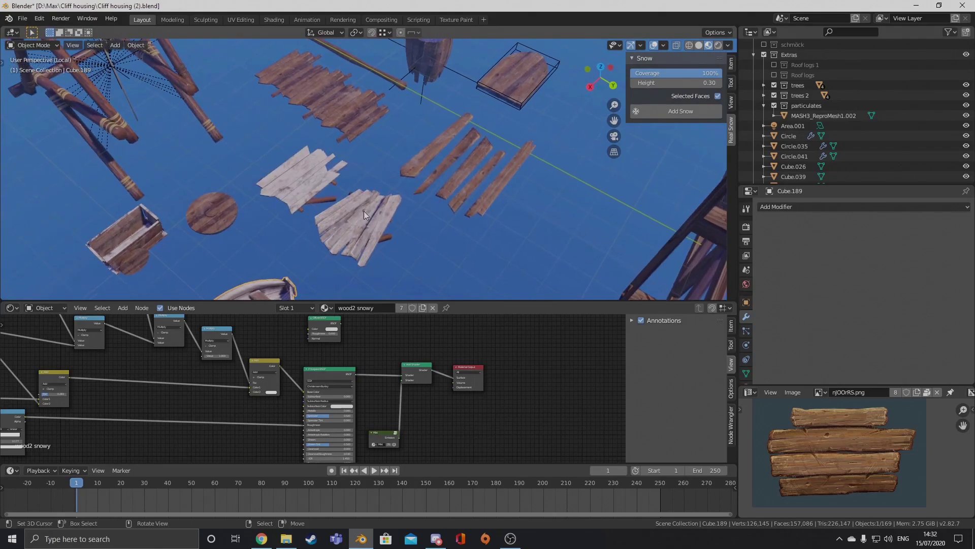
click(327, 106)
middle_drag(368, 355, 504, 336)
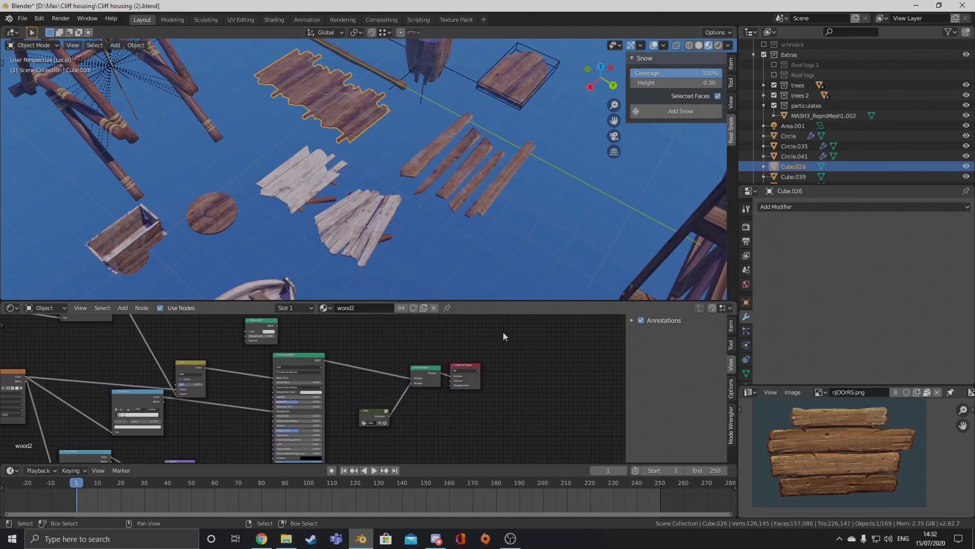
middle_drag(280, 336, 421, 314)
middle_drag(443, 272, 455, 256)
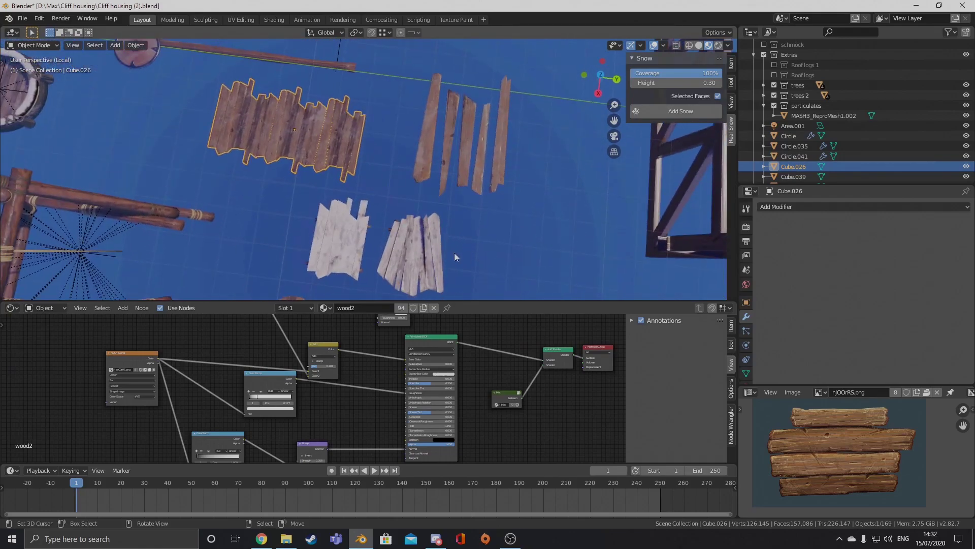
Examine the straight snowy plank platform up close together with the full node tree of its wood2 snowy material.
click(323, 235)
middle_drag(323, 235, 340, 202)
scroll(366, 221, up, 6)
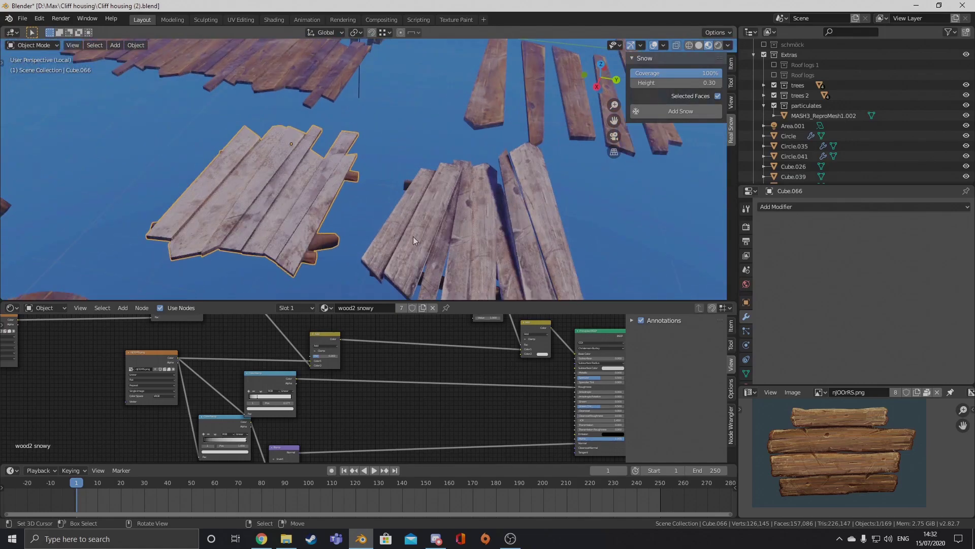
scroll(441, 381, down, 2)
scroll(407, 373, down, 4)
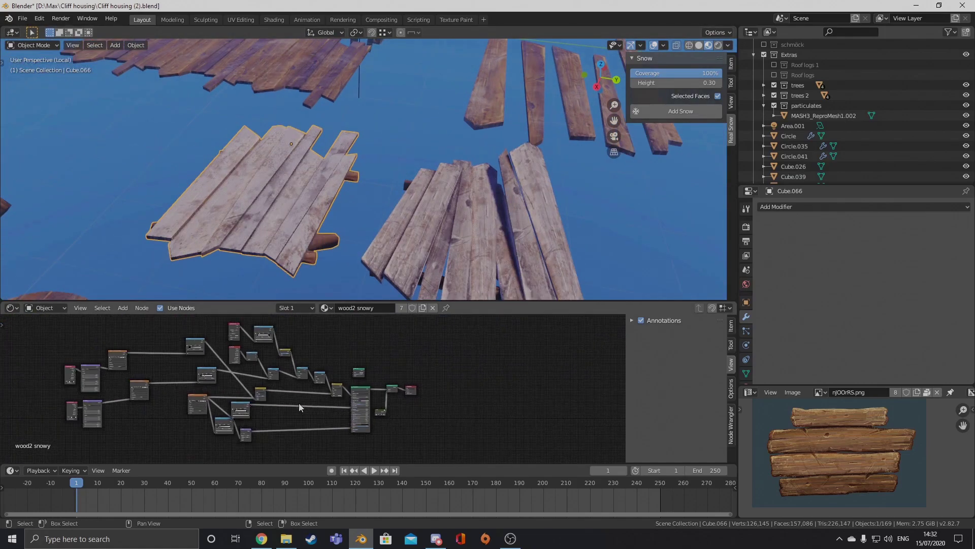
middle_drag(395, 153, 619, 129)
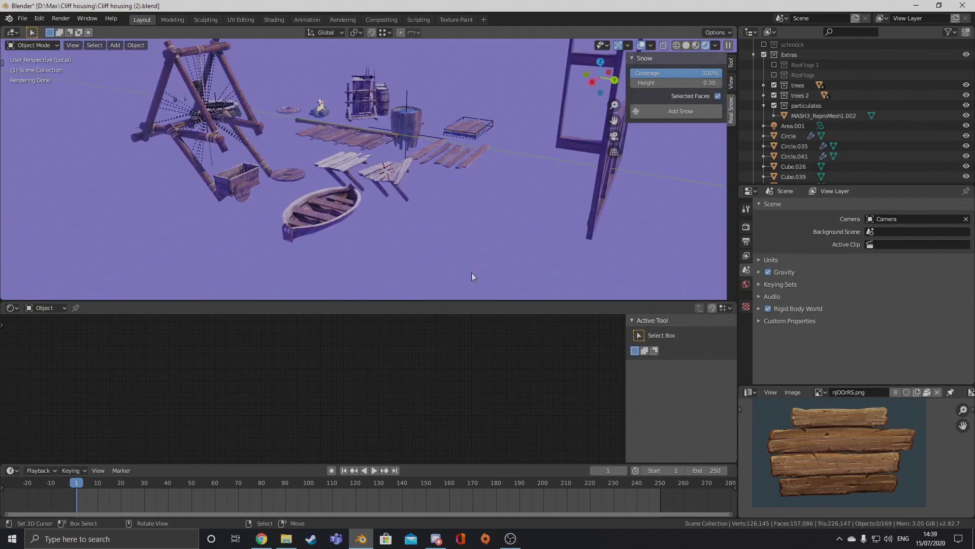
Frame the fan-shaped plank platform in the rendered view and examine its wood2 snowy.001 node tree with the node editor's sidebar hidden.
middle_drag(471, 272, 517, 282)
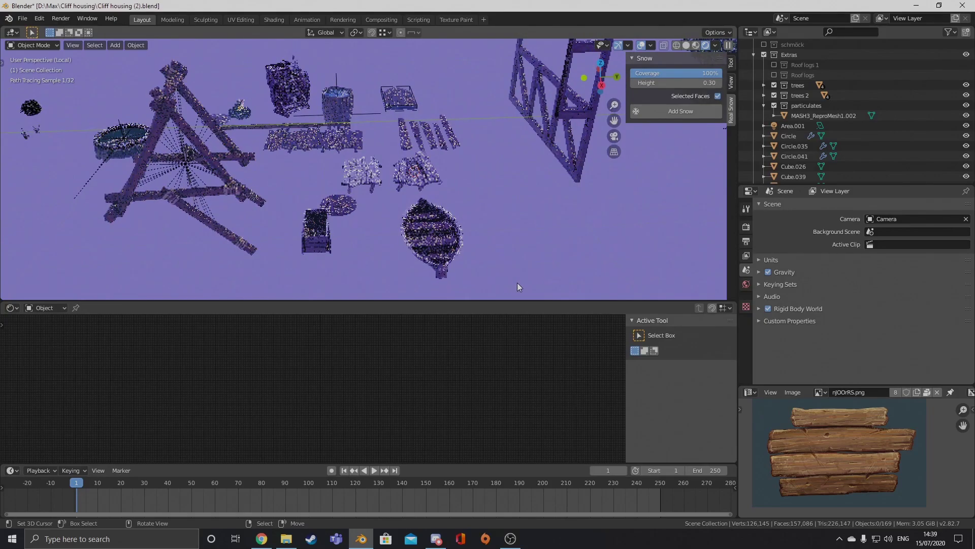
click(410, 177)
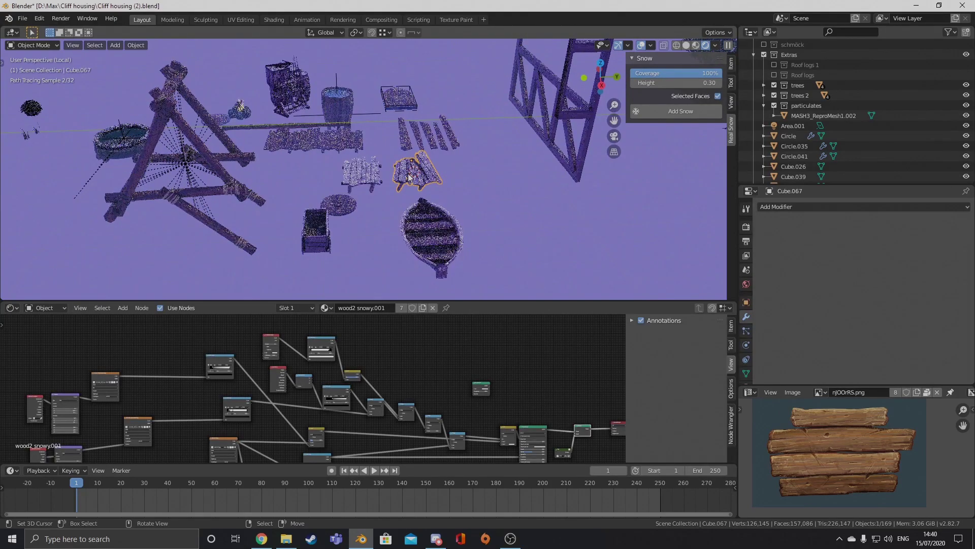
key(KP_Decimal)
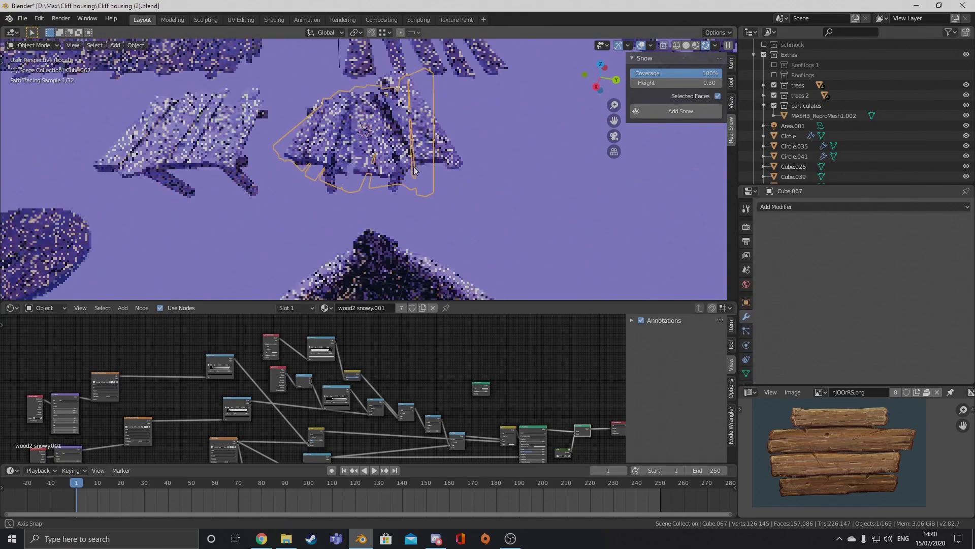
middle_drag(424, 167, 430, 159)
middle_drag(500, 442, 395, 425)
scroll(469, 408, up, 3)
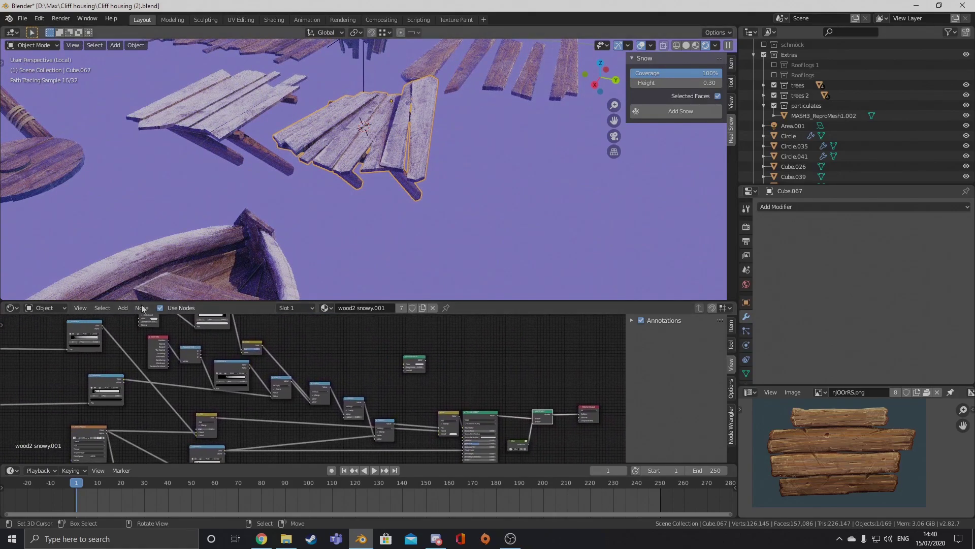
scroll(367, 380, down, 2)
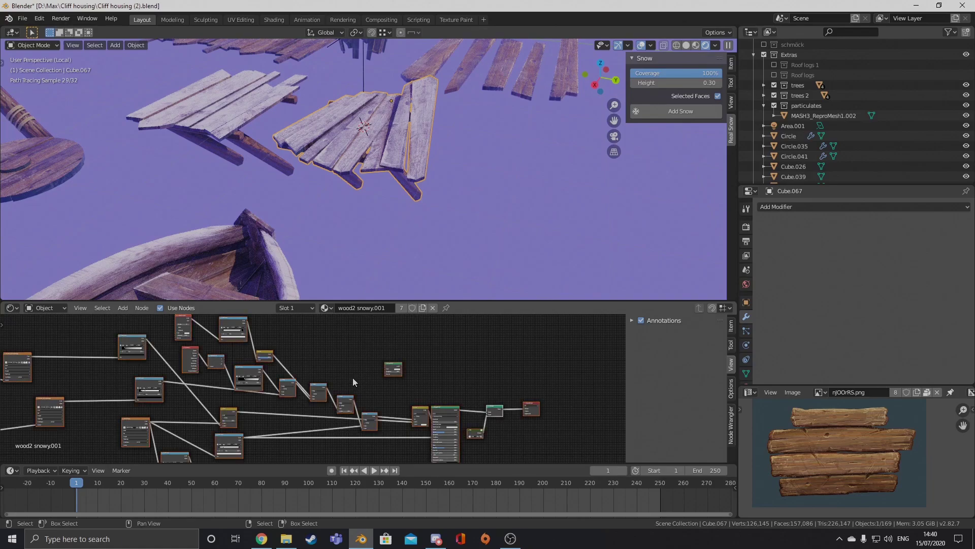
key(n)
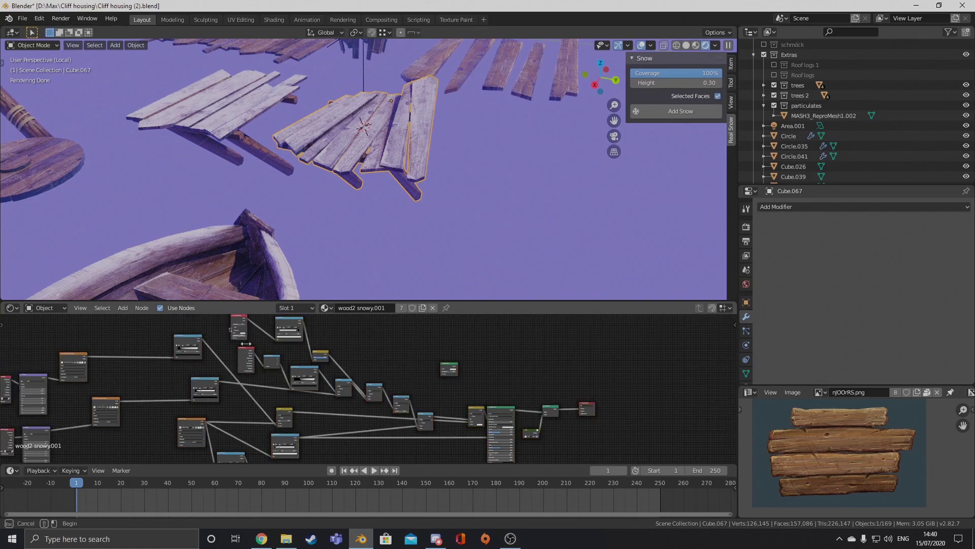
drag(246, 343, 471, 441)
middle_drag(412, 403, 453, 408)
click(387, 371)
middle_drag(336, 198, 349, 194)
shift+middle_drag(408, 214, 448, 229)
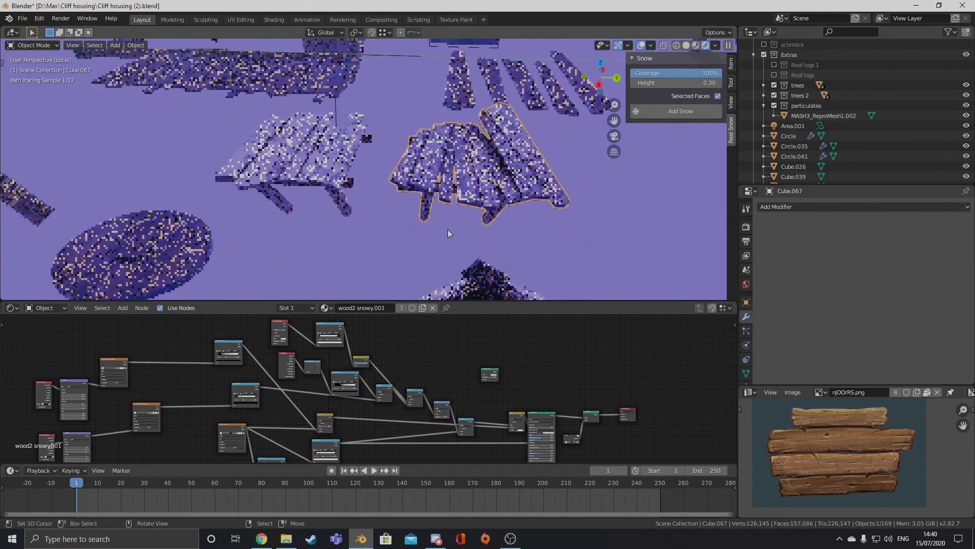
Add a 2 m cube at the 3D cursor on the fan-shaped plank platform.
right_click(343, 168)
middle_drag(401, 209, 351, 224)
key(shift+a)
mouse_move(352, 224)
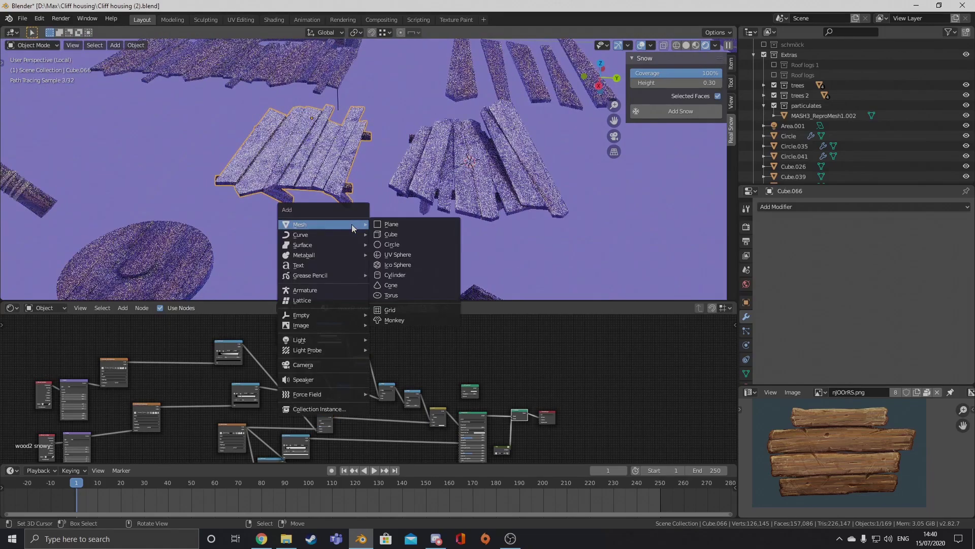
click(415, 234)
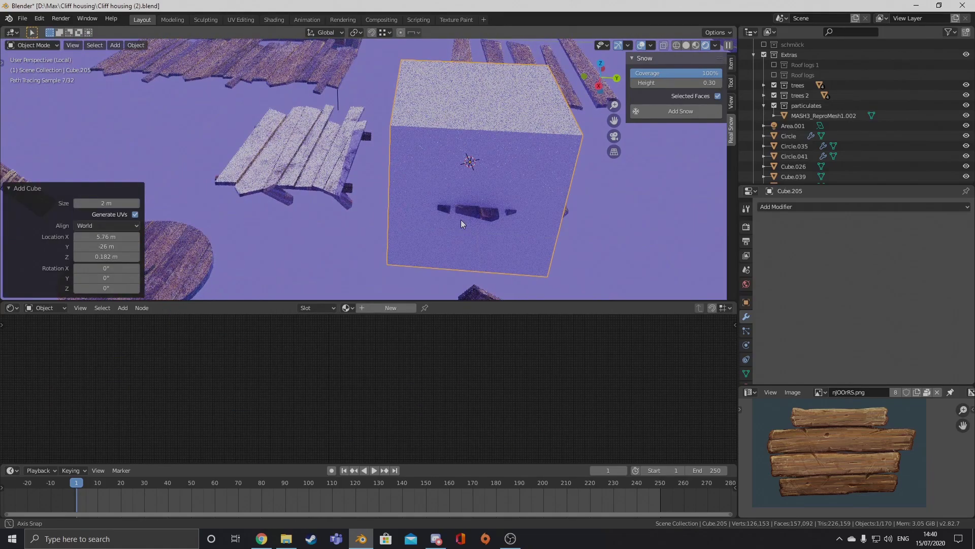
middle_drag(461, 223, 342, 184)
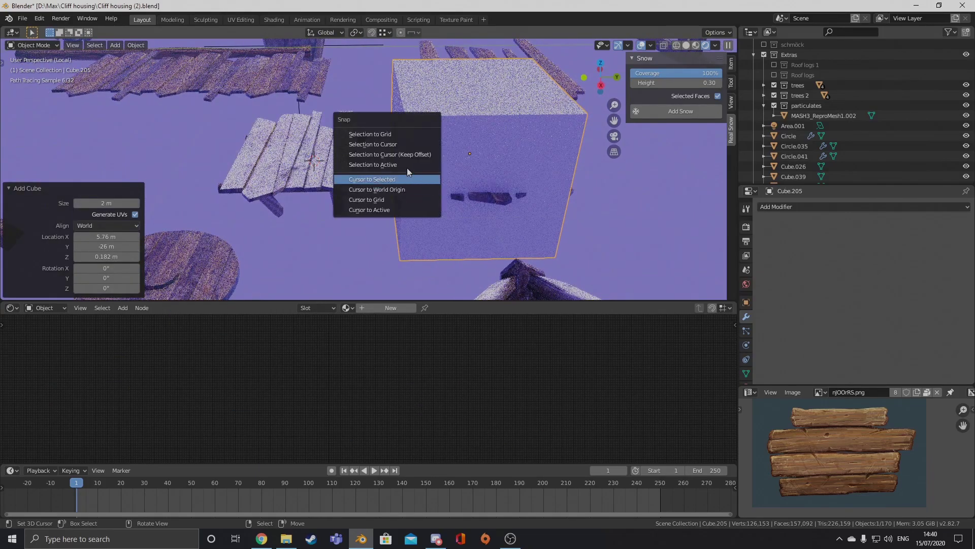
Scale the new cube down and move it to hover just above the straight snowy plank platform.
key(s)
click(402, 183)
middle_drag(401, 183, 460, 178)
key(g)
click(482, 151)
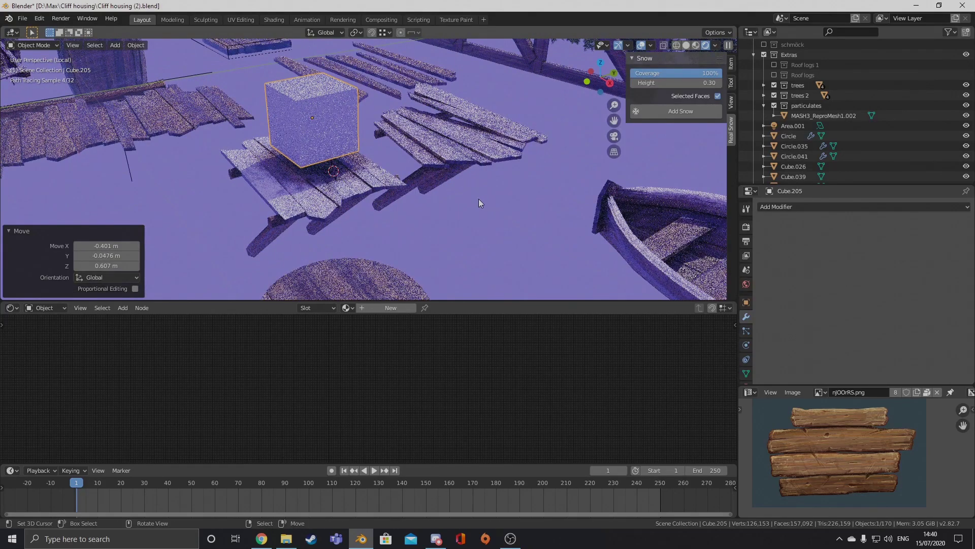
middle_drag(359, 252, 440, 237)
key(g)
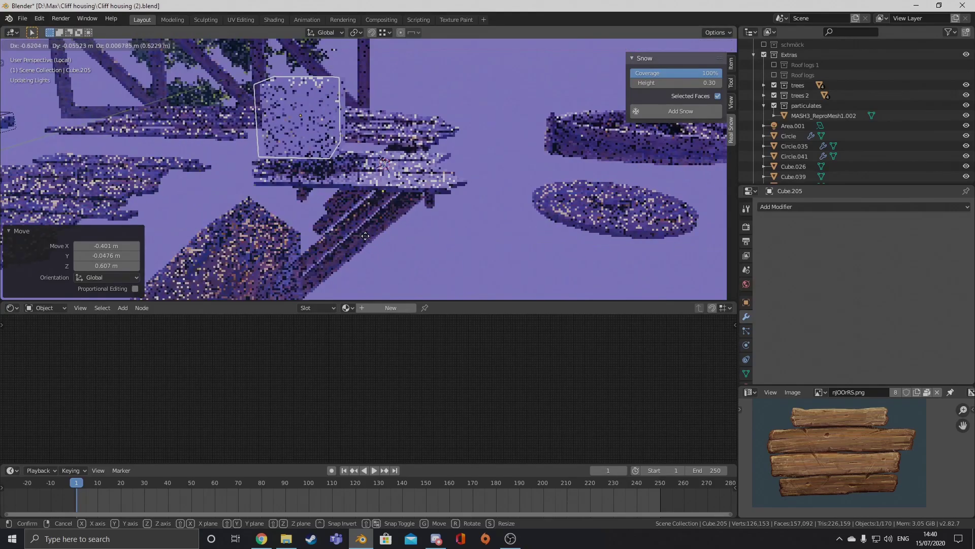
click(417, 222)
Select the straight plank platform and preview its snowy colour mix as plain emission in the rendered view.
scroll(417, 233, up, 6)
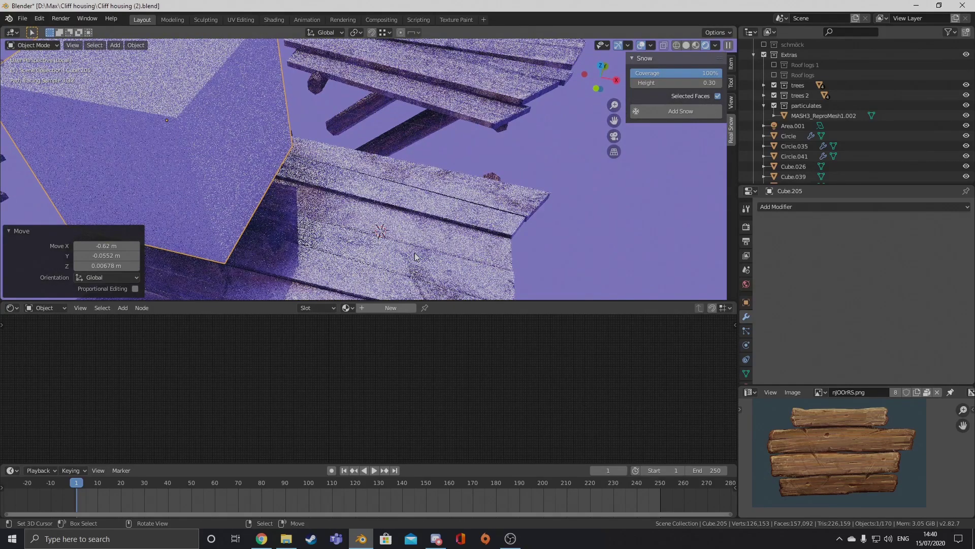
middle_drag(390, 263, 361, 283)
click(303, 118)
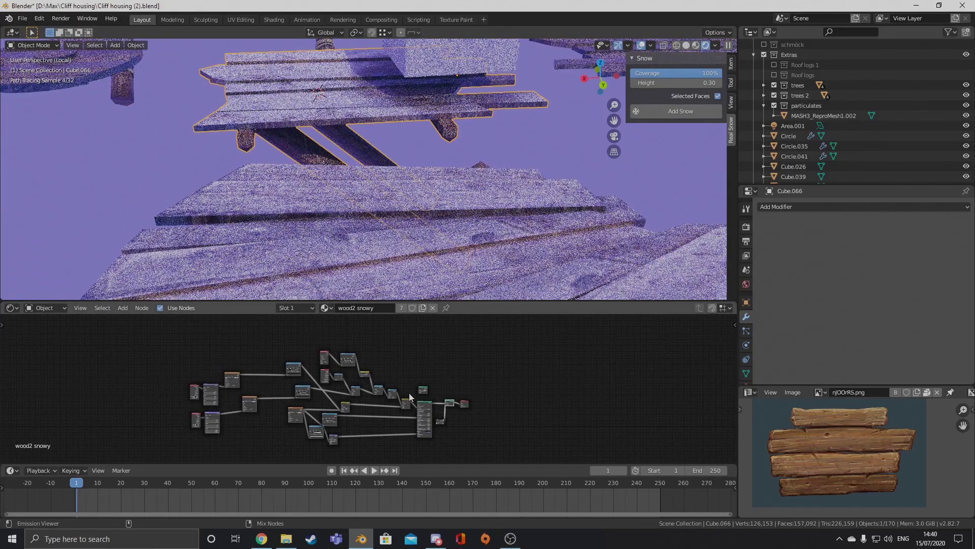
middle_drag(484, 208, 542, 209)
scroll(543, 208, down, 3)
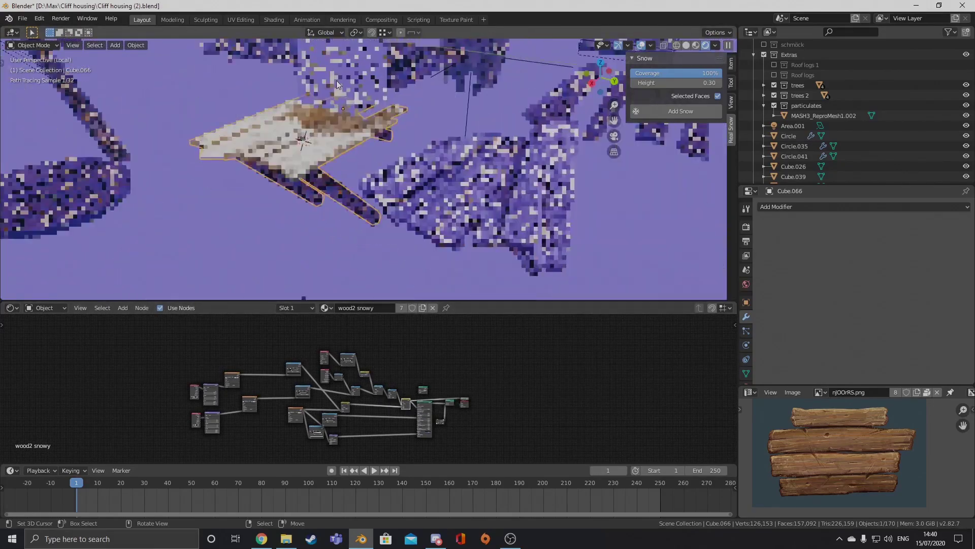
Move the cube 0.53 m in X, 0.509 m in Y and 0.0725 m in Z so it sits into the platform's planks.
right_click(342, 86)
key(g)
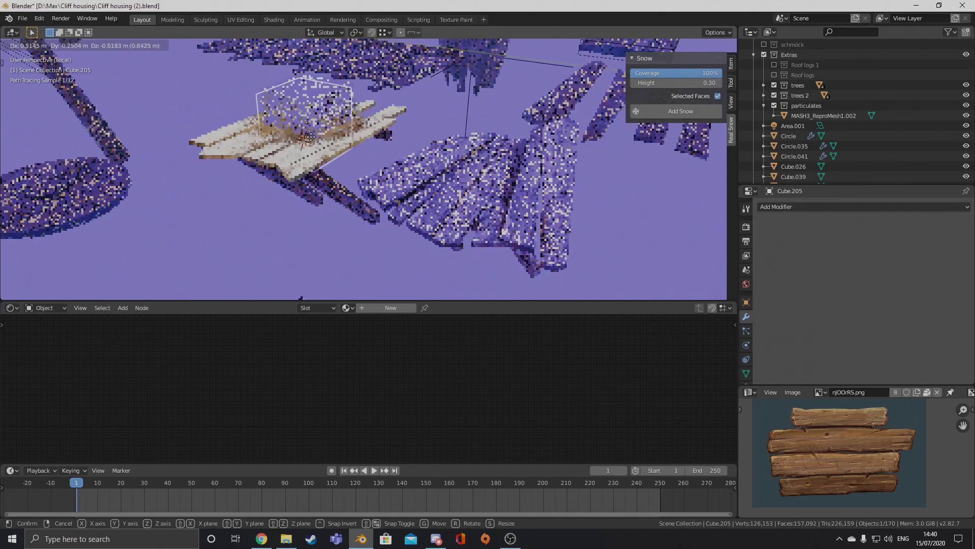
click(318, 122)
middle_drag(345, 167, 454, 187)
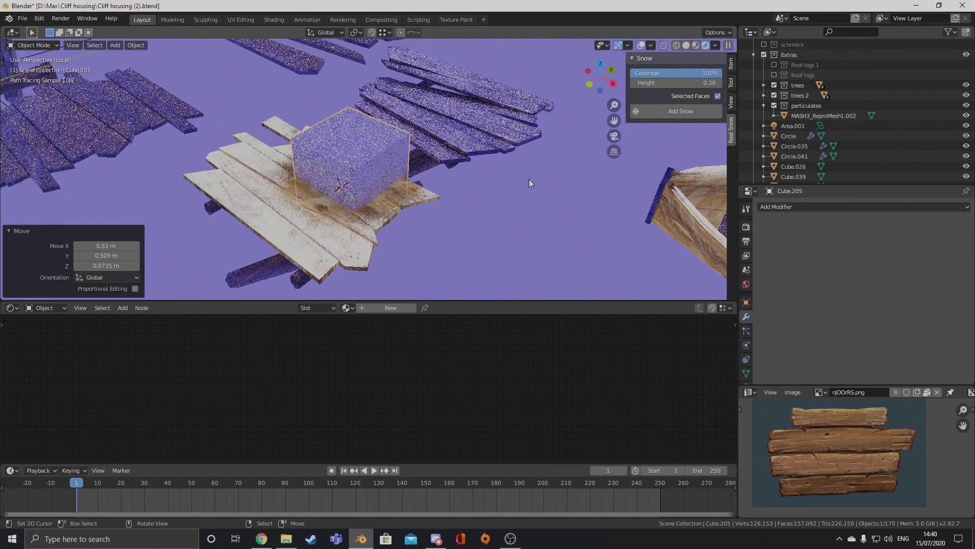
Preview the plank platform's Add Shader output and the Multiply mask that combines the grunge ramp with the surface normals.
click(334, 251)
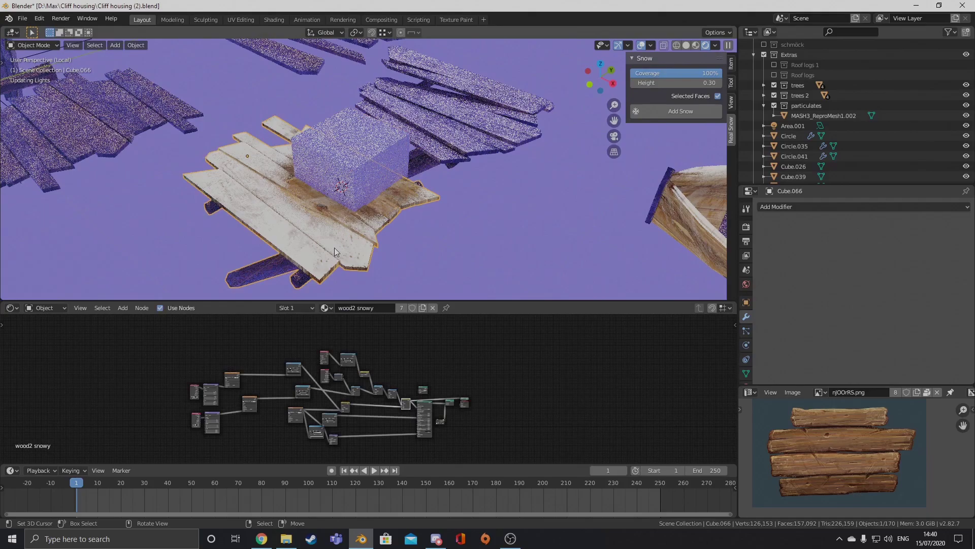
ctrl+shift+click(452, 401)
middle_drag(326, 184, 332, 169)
scroll(333, 170, up, 3)
scroll(385, 392, up, 4)
ctrl+shift+click(321, 382)
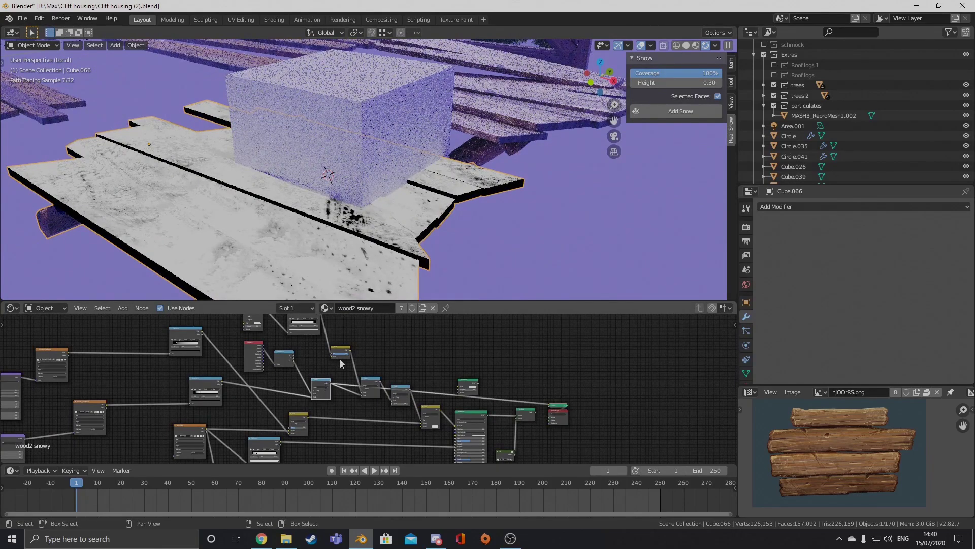
Preview the Separate XYZ output of the wood2 snowy material and inspect its upward-facing mask from the platform's side.
middle_drag(340, 362, 366, 378)
ctrl+shift+click(314, 367)
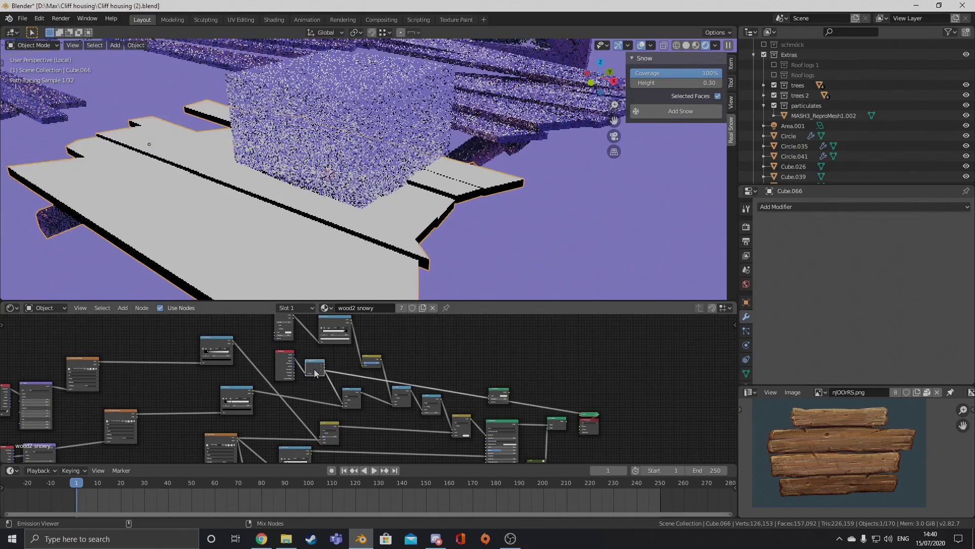
middle_drag(405, 273, 318, 266)
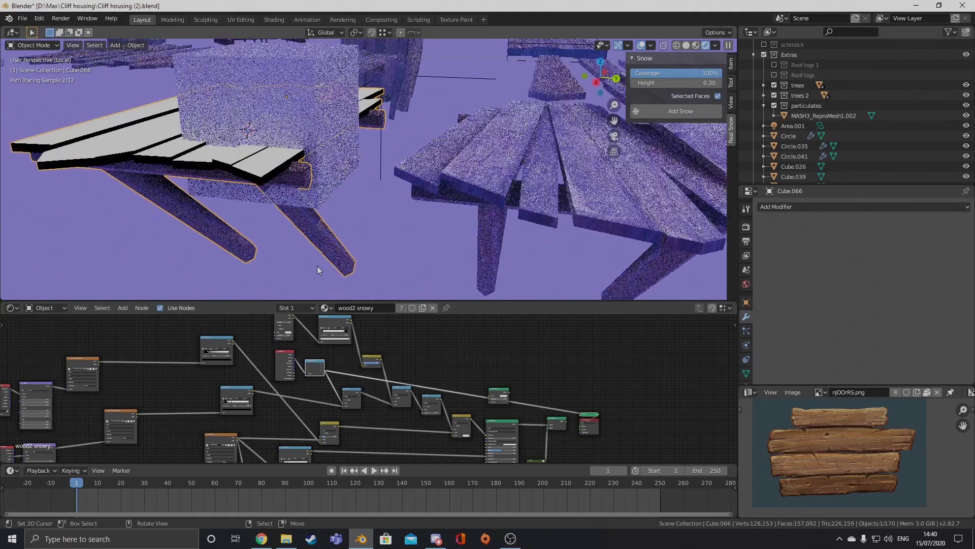
Preview the first Multiply node after Separate XYZ and inspect the speckled snow mask from above the platform.
middle_drag(356, 362, 417, 377)
scroll(409, 360, up, 3)
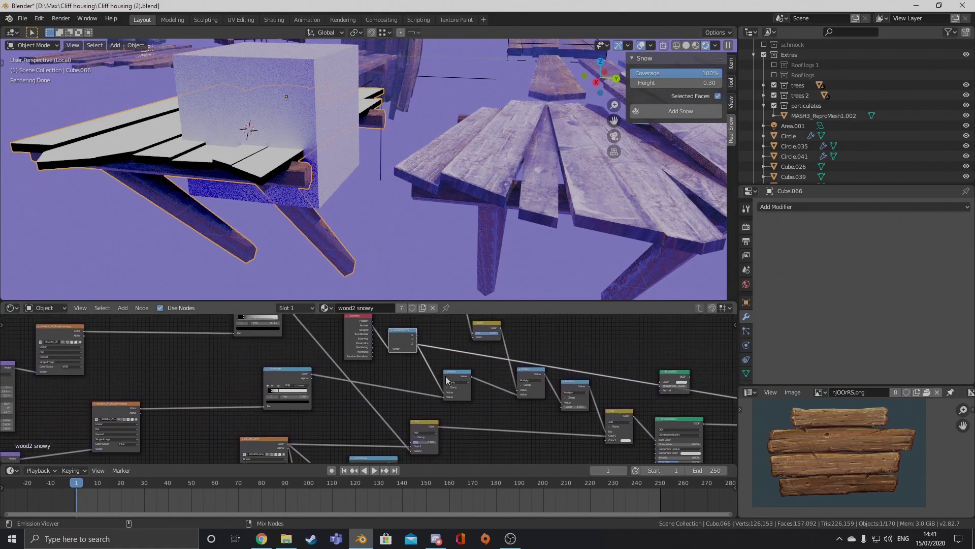
ctrl+shift+click(458, 378)
middle_drag(363, 222, 387, 259)
Preview the second Multiply node and inspect how the snow mask behaves on the planks around the cube.
mouse_move(520, 383)
middle_down()
mouse_move(365, 369)
mouse_move(369, 390)
mouse_move(342, 378)
middle_up()
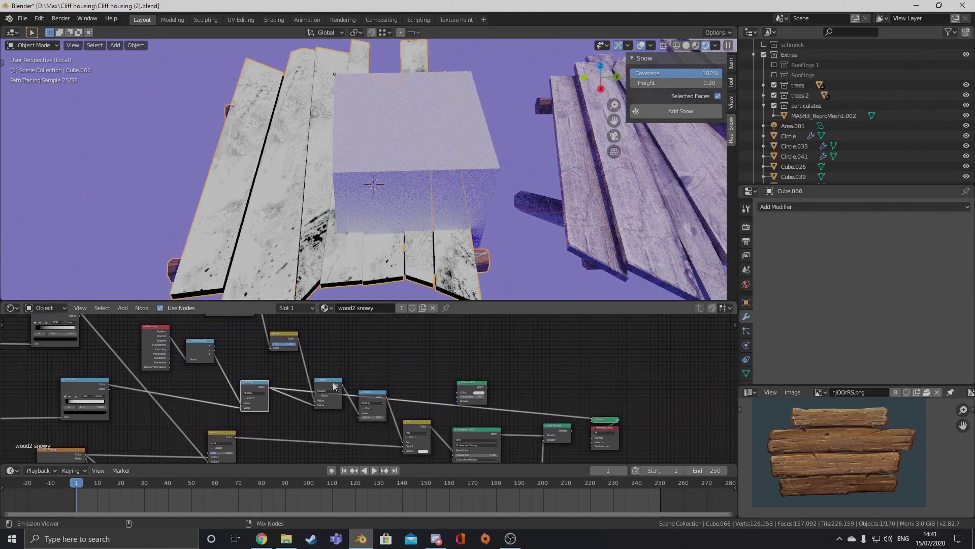
ctrl+shift+click(342, 378)
scroll(376, 264, down, 4)
middle_drag(376, 264, 466, 246)
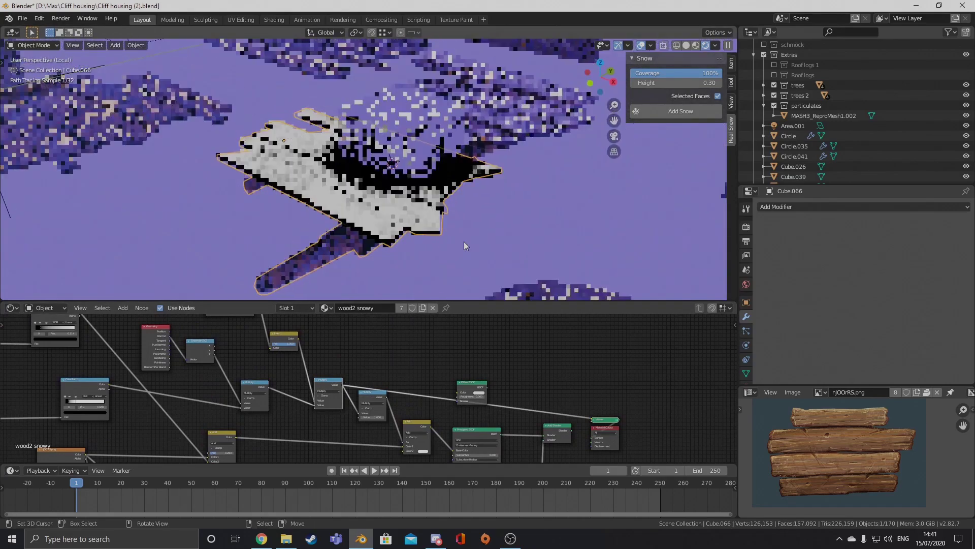
Preview the third Multiply node, followed by the Mix node that adds snow to the wood colour.
ctrl+shift+click(371, 400)
mouse_move(422, 370)
middle_down()
mouse_move(368, 330)
mouse_move(400, 363)
mouse_move(417, 356)
middle_up()
scroll(412, 356, up, 2)
drag(384, 375, 430, 377)
middle_drag(431, 396, 398, 387)
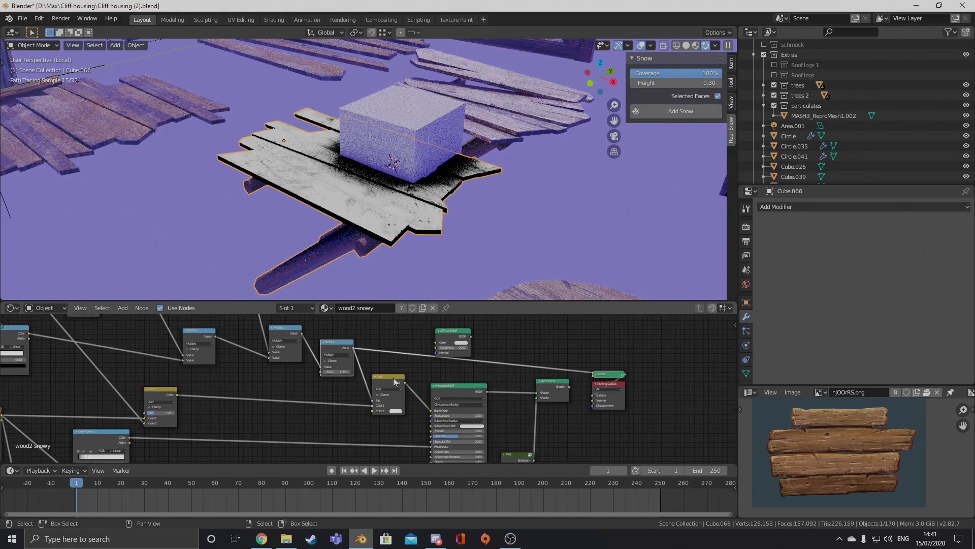
middle_drag(382, 258, 391, 254)
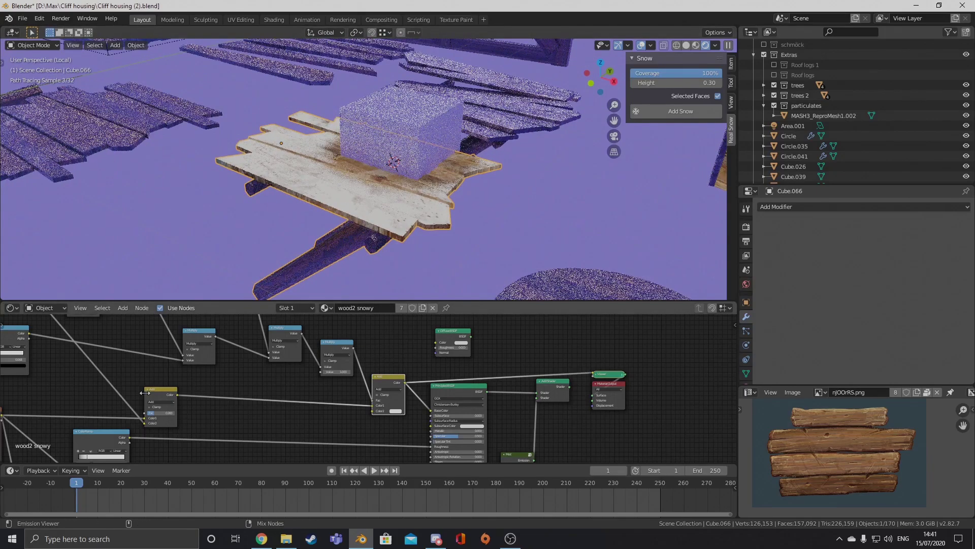
Preview the bare wood colour from the first Mix node and compare it with the snow-covered colour mix.
ctrl+shift+click(167, 393)
middle_drag(202, 391, 277, 389)
scroll(276, 389, down, 3)
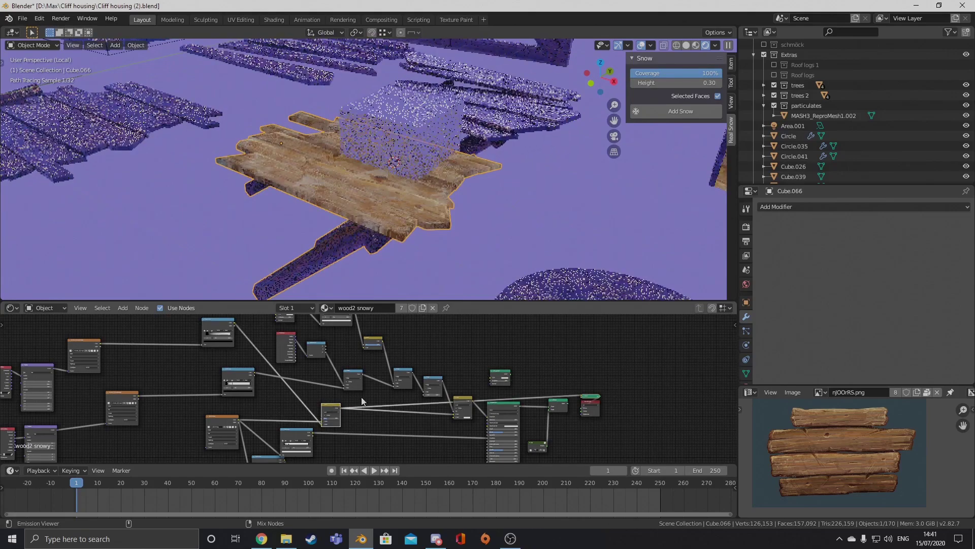
scroll(361, 401, up, 2)
mouse_move(409, 405)
middle_down()
mouse_move(529, 414)
mouse_move(379, 369)
mouse_move(399, 396)
middle_up()
scroll(390, 372, up, 3)
ctrl+shift+click(451, 380)
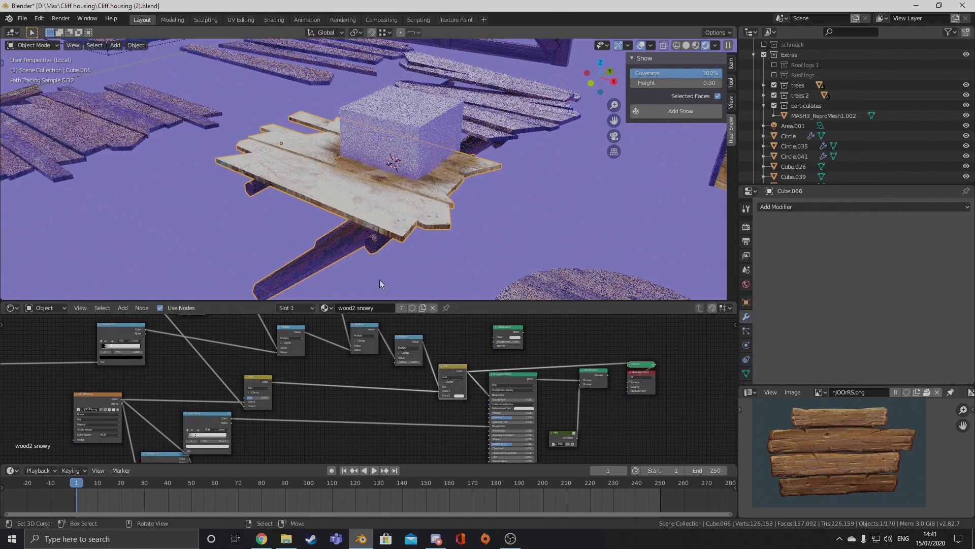
Preview the Principled BSDF on the planks, and reconnect the Add Shader to the material output.
middle_drag(435, 364, 419, 367)
mouse_move(496, 382)
middle_down()
mouse_move(483, 371)
mouse_move(489, 386)
middle_up()
ctrl+shift+click(483, 370)
middle_drag(400, 283, 360, 279)
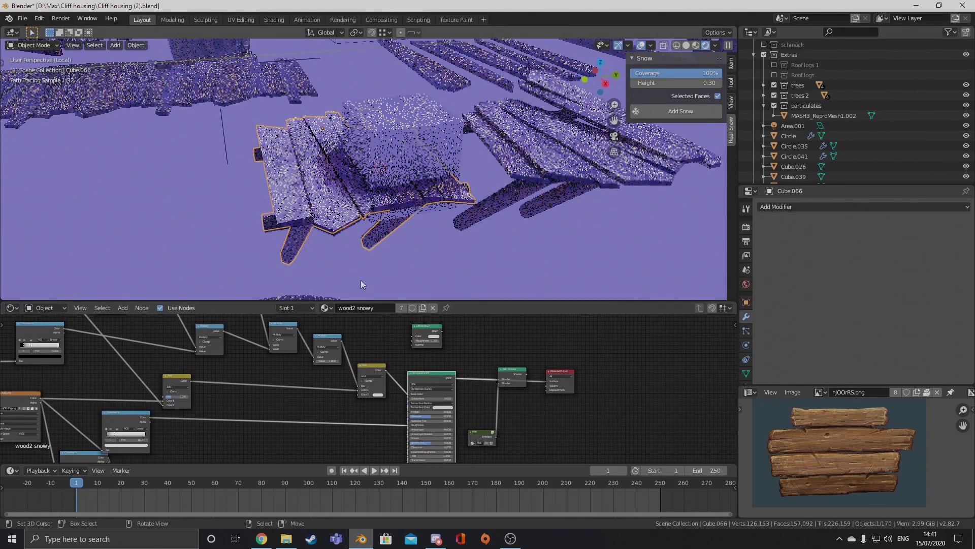
ctrl+shift+click(517, 376)
Move the cube across the plank platform to show the snow coverage responding around it.
middle_drag(421, 277, 536, 69)
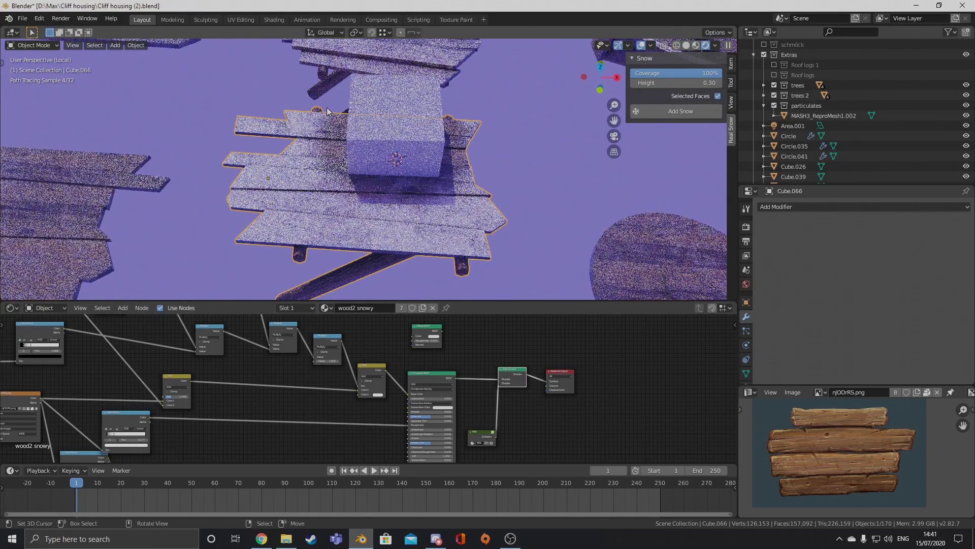
middle_drag(328, 111, 465, 135)
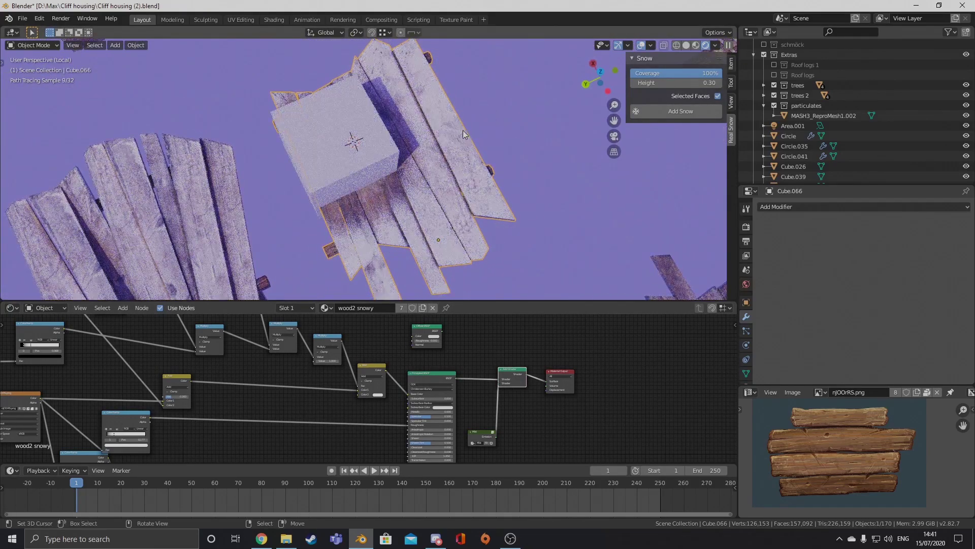
click(358, 131)
key(g)
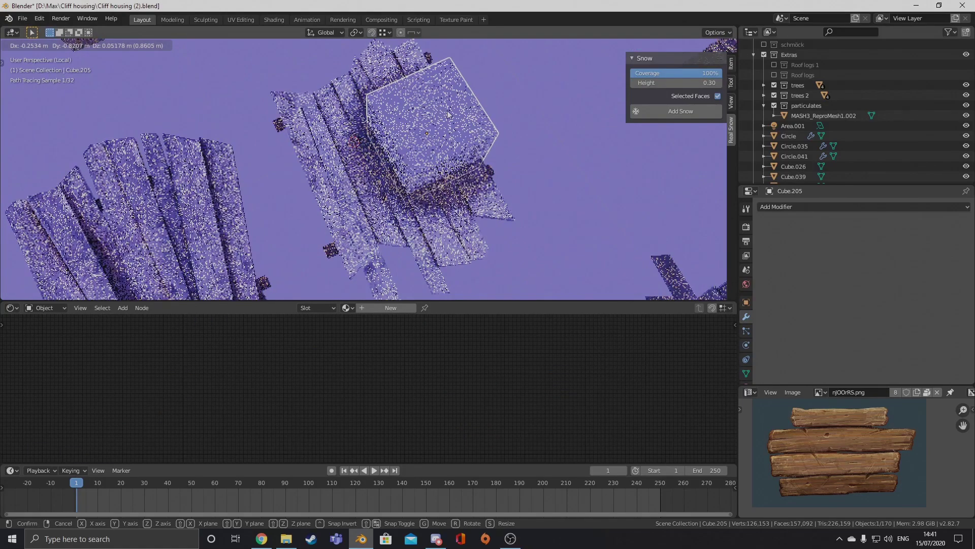
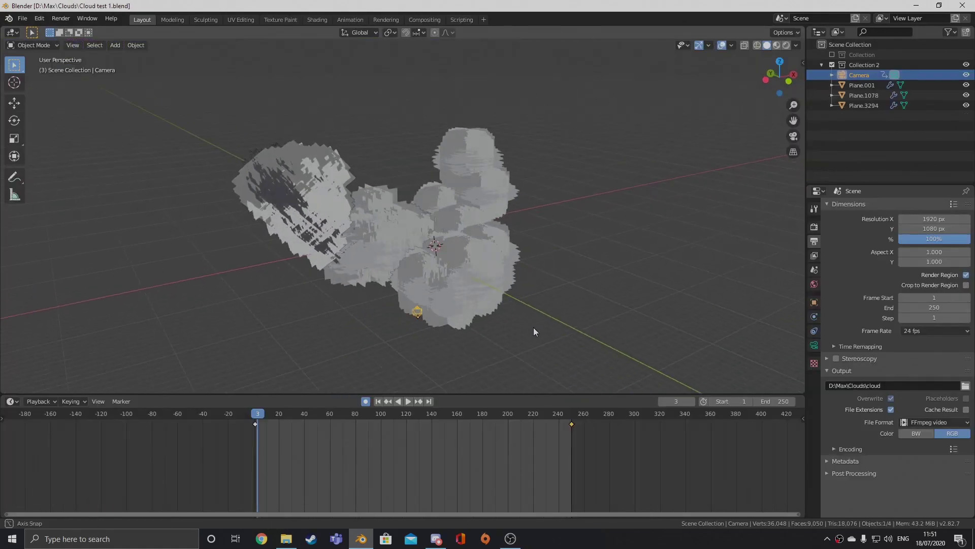
Show the finished cloud scene in the rendered view and examine the cloud from several sides.
click(786, 45)
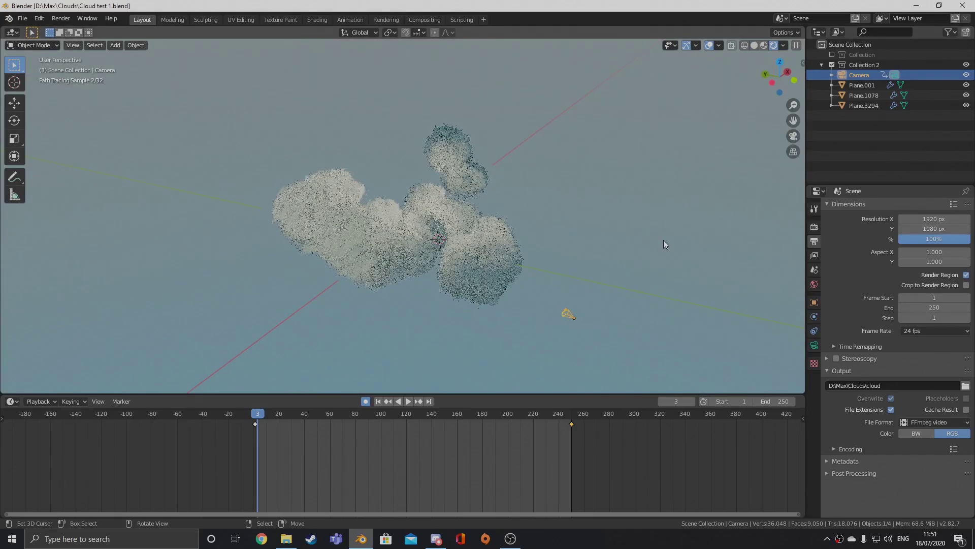
middle_drag(659, 242, 593, 243)
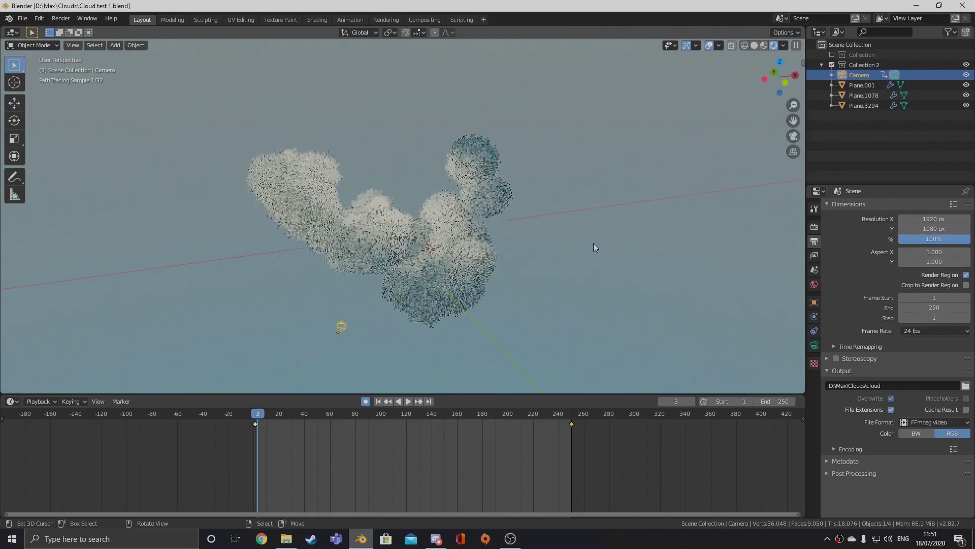
scroll(601, 235, up, 3)
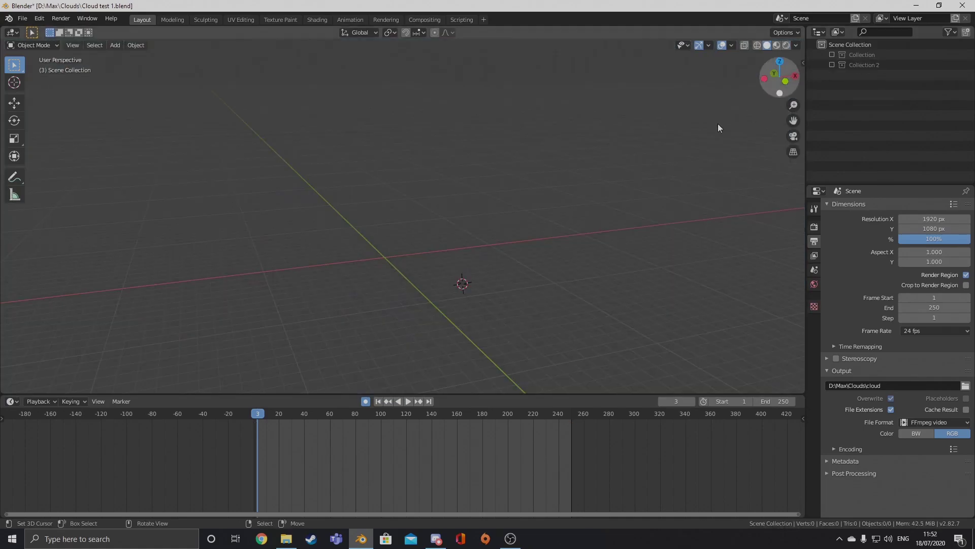
Snap the 3D cursor to the world origin of the emptied cloud scene.
middle_drag(718, 124, 514, 226)
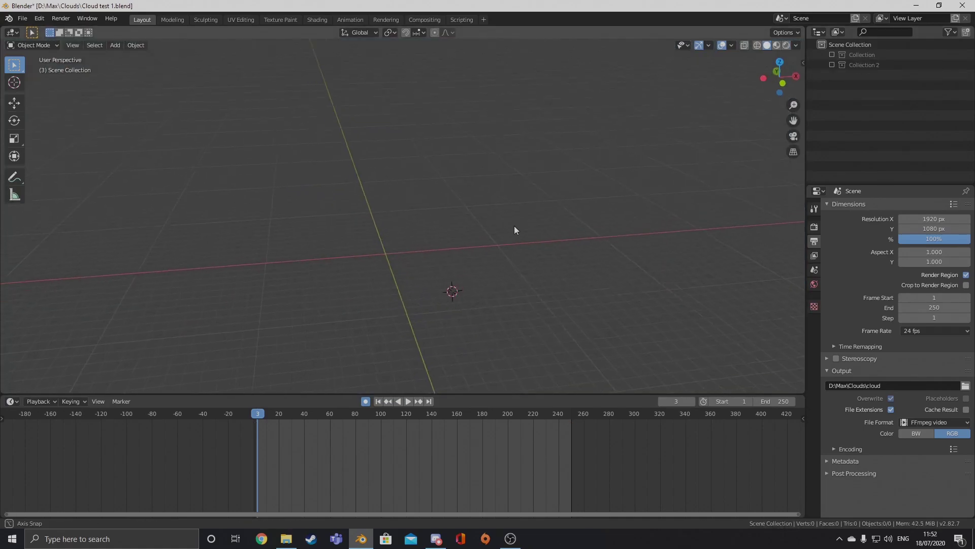
key(shift+s)
click(475, 262)
key(shift+s)
click(449, 318)
Add a UV sphere of 1 m radius at the world origin with 6 segments and 4 rings.
key(shift+a)
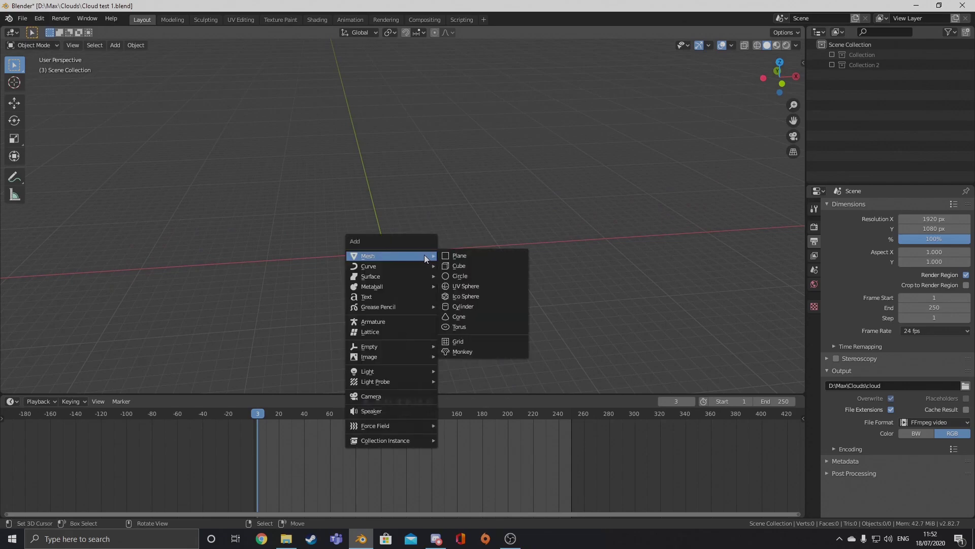
key(Escape)
middle_drag(474, 274, 484, 266)
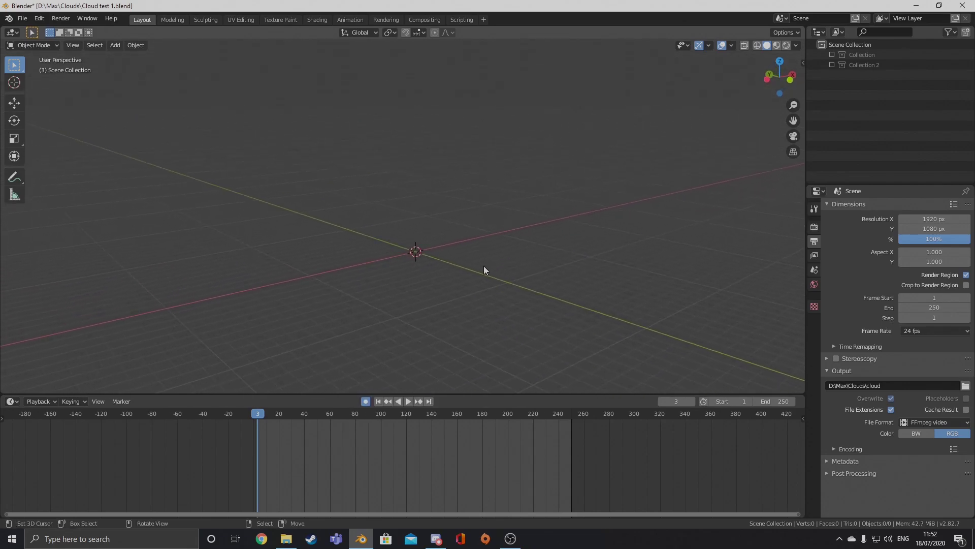
key(shift+a)
mouse_move(496, 270)
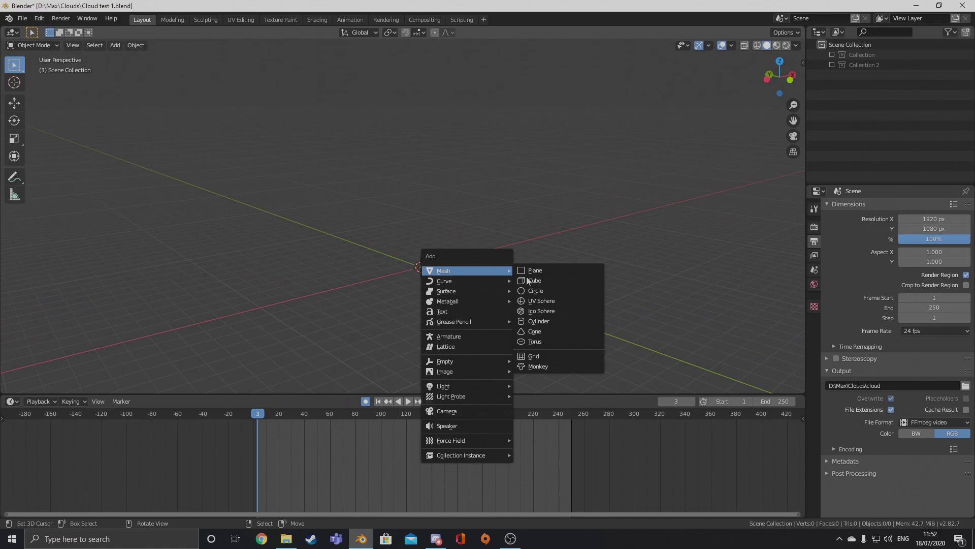
click(550, 303)
click(45, 384)
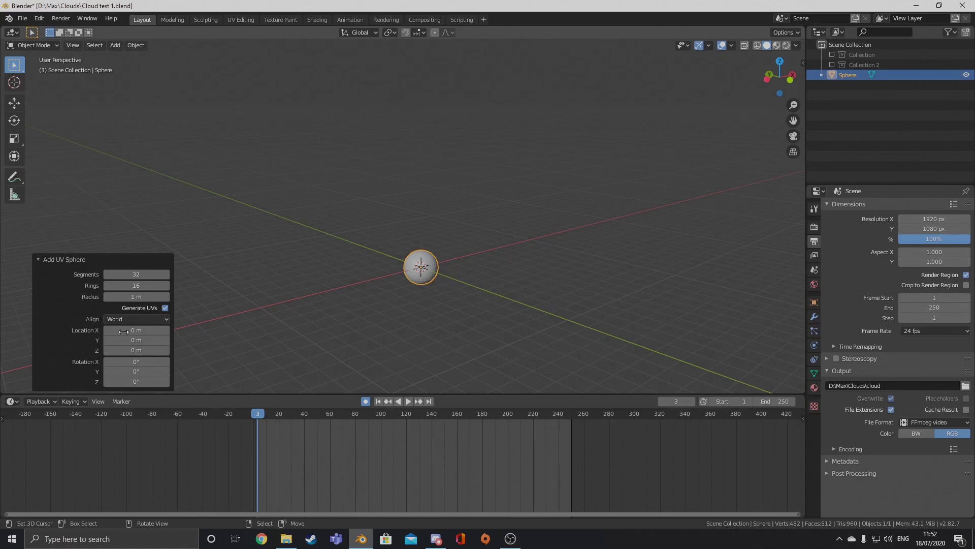
click(133, 275)
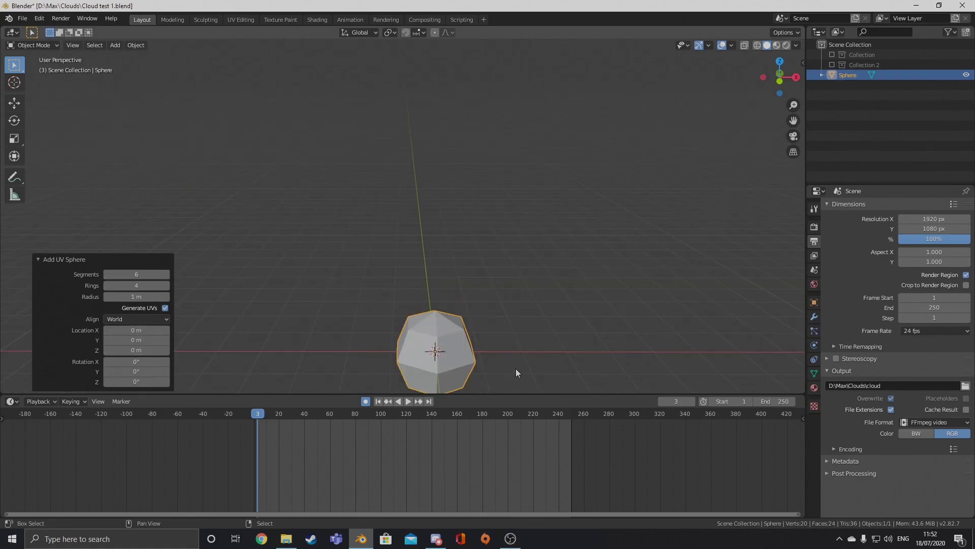
Rotate the low-poly sphere to give it an irregular orientation.
shift+middle_drag(516, 368, 242, 298)
scroll(508, 281, up, 1)
key(r)
click(471, 300)
Duplicate the low-poly sphere three times and place the copies around it to start a cloud cluster.
scroll(469, 305, down, 3)
key(shift+d)
click(622, 309)
key(shift+d)
click(532, 238)
key(shift+d)
click(528, 254)
Duplicate another sphere for the cluster and scale the copy to vary the puff sizes.
key(shift+d)
middle_drag(477, 254, 515, 246)
key(s)
click(542, 251)
Add further sphere copies to the cluster, move the newest one into place and select all the spheres.
key(shift+d)
key(shift+d)
key(g)
click(452, 273)
middle_drag(452, 273, 634, 276)
scroll(630, 280, up, 2)
key(a)
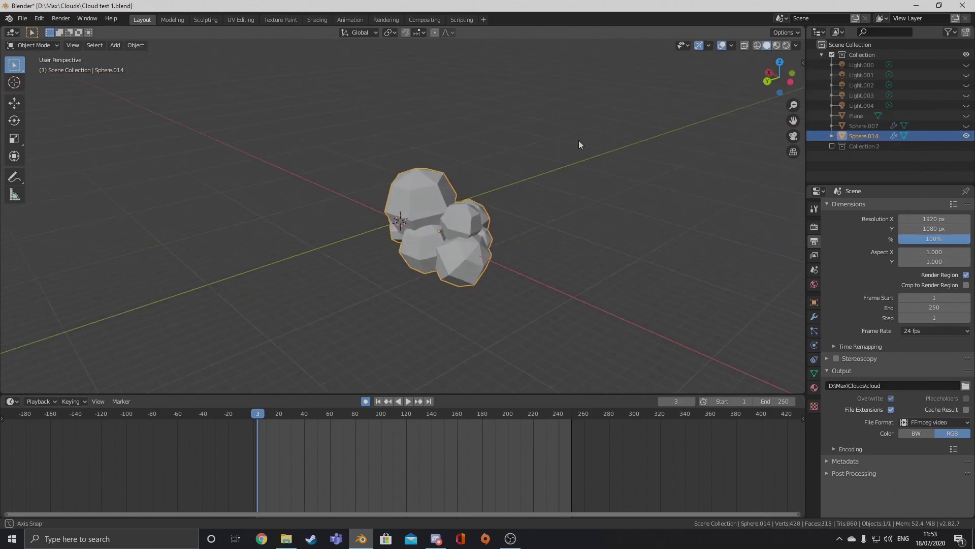
Examine the cloud cluster and bring up the Shading workspace with its Material.001 node tree.
middle_drag(580, 151, 541, 202)
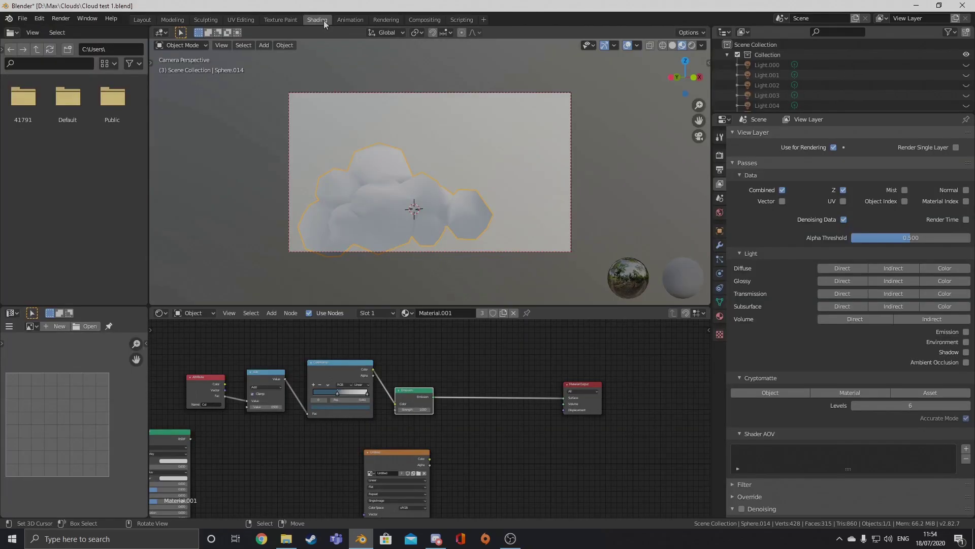
click(321, 20)
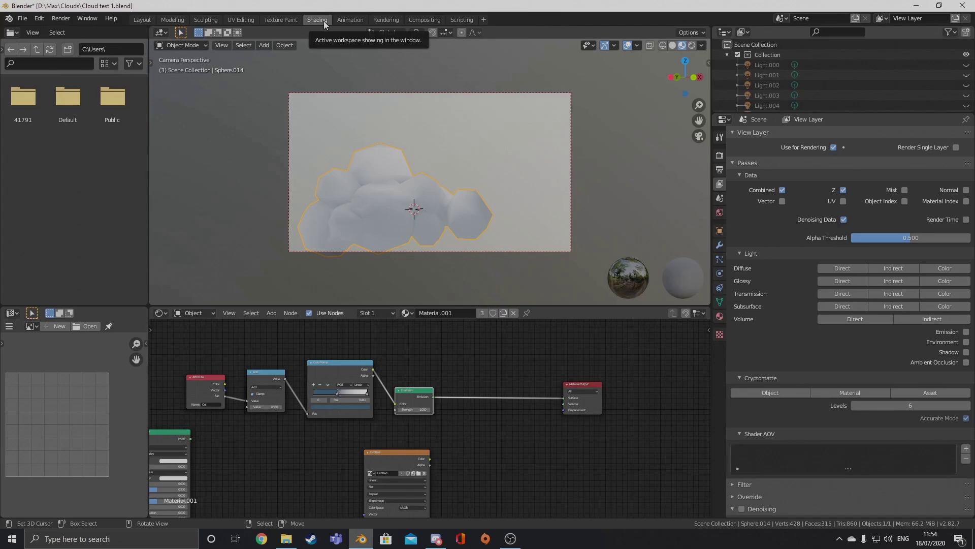
Show the cloud in rendered shading, unhide Light.000 and connect Material.001's Principled BSDF to the Material Output.
middle_drag(463, 230, 559, 191)
click(692, 45)
mouse_move(445, 238)
middle_down()
mouse_move(563, 227)
mouse_move(455, 257)
middle_up()
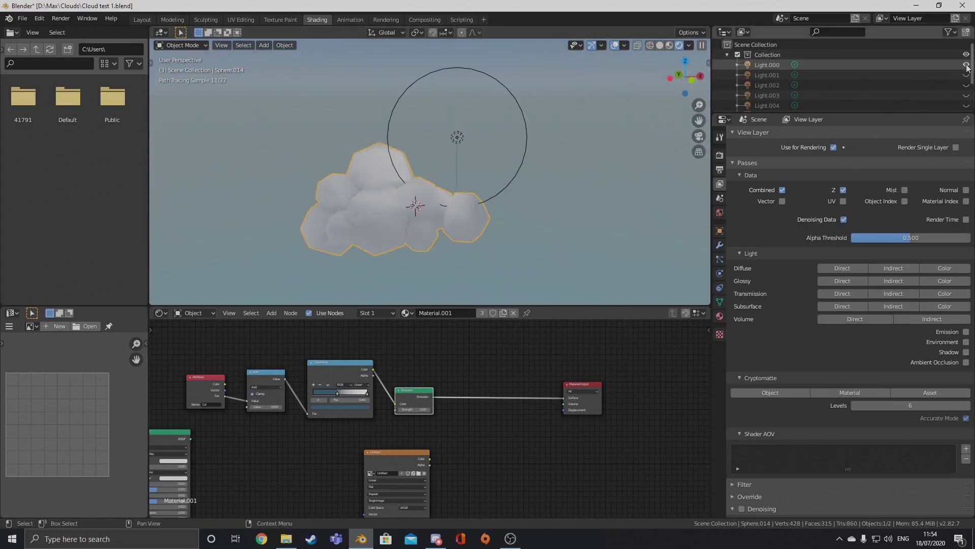
middle_drag(213, 430, 286, 386)
ctrl+shift+click(246, 390)
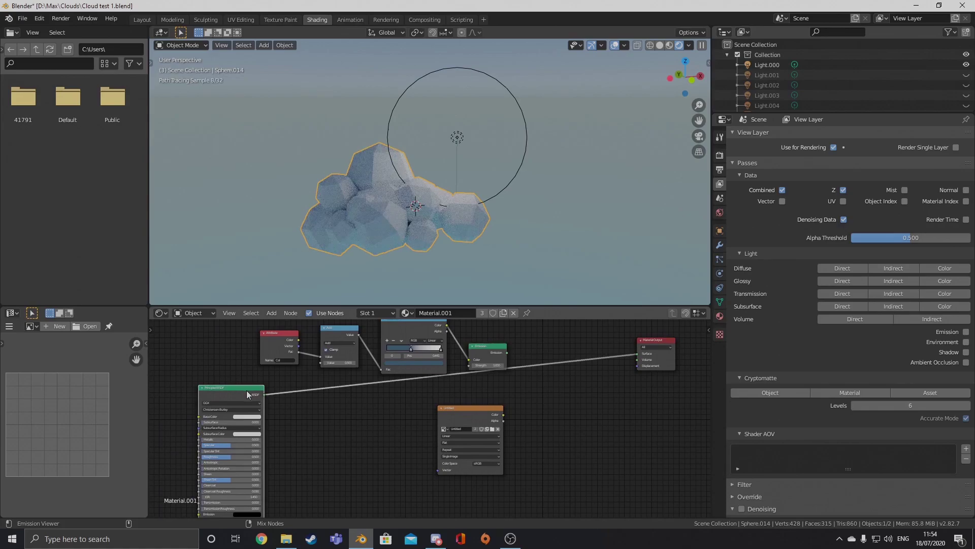
Compare the cloud without Light.000, and make Light.000 through Light.004 visible around it.
click(966, 64)
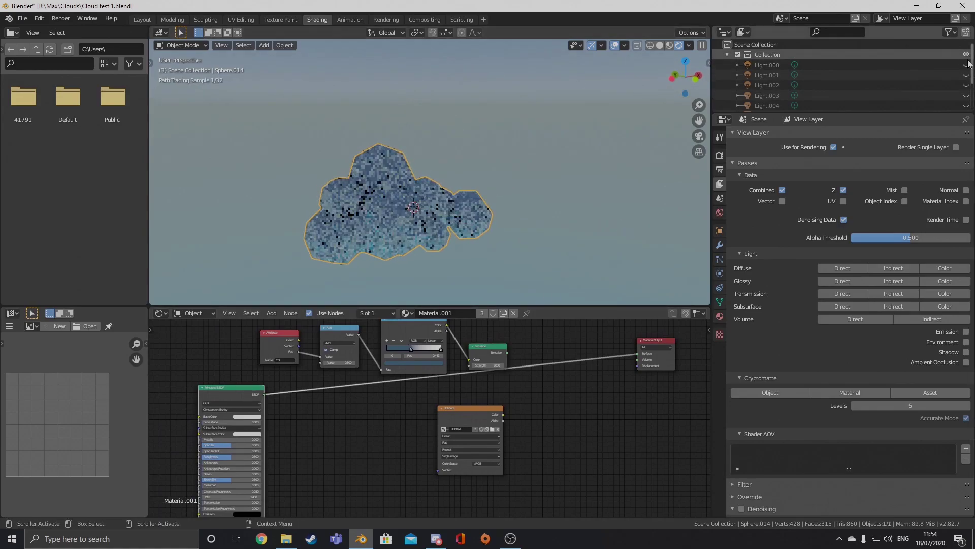
middle_drag(497, 172, 637, 163)
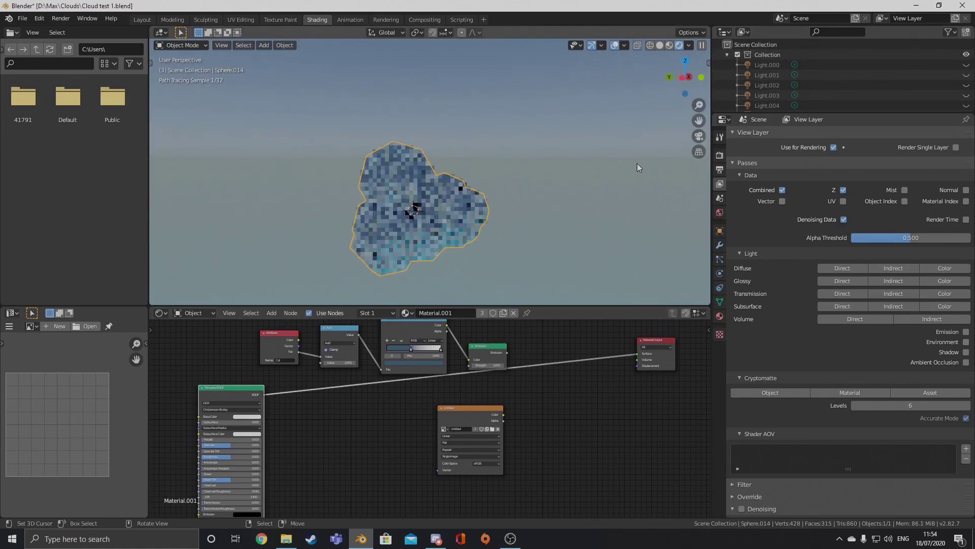
click(967, 64)
click(966, 74)
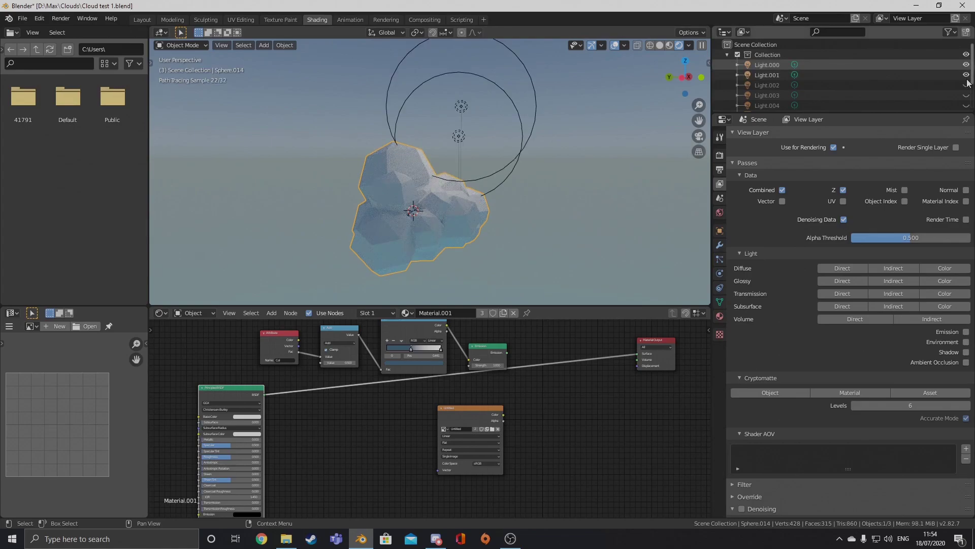
click(966, 85)
middle_drag(488, 142, 552, 136)
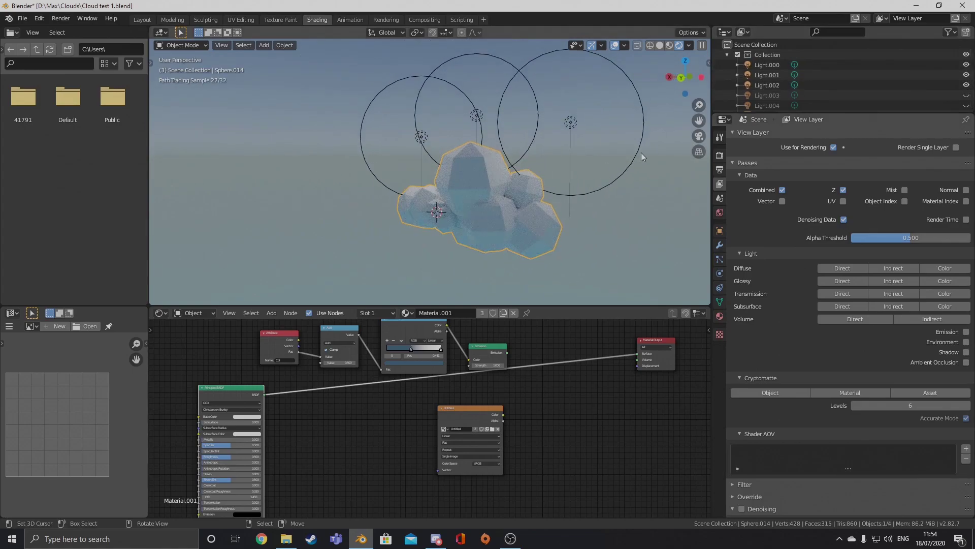
scroll(909, 78, down, 3)
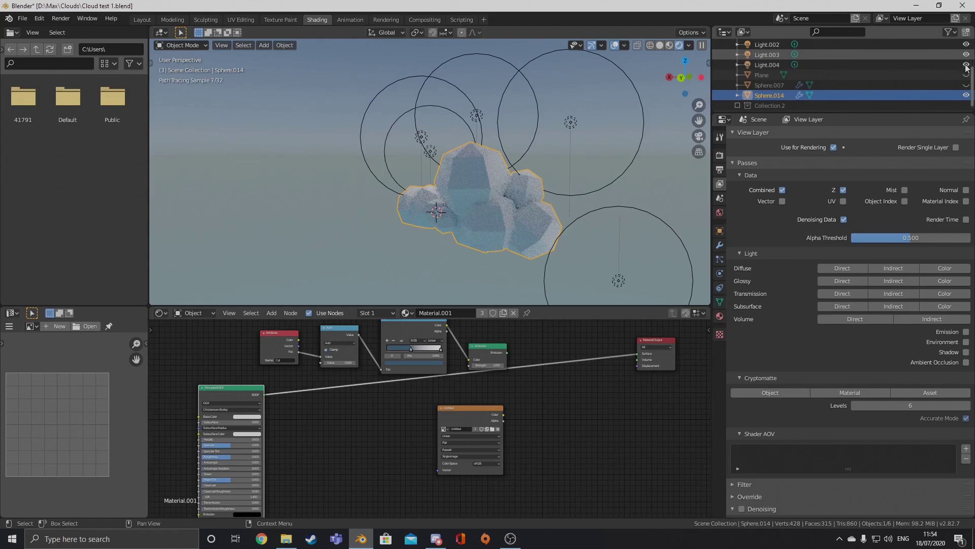
middle_drag(355, 153, 459, 179)
scroll(545, 189, up, 4)
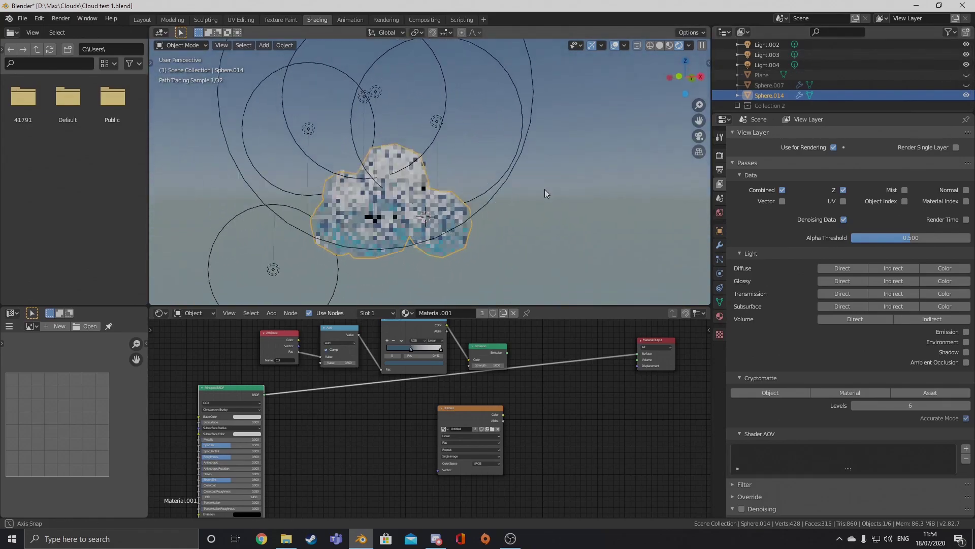
middle_drag(545, 189, 630, 202)
Bake the cloud's combined lighting into the Untitled image texture node and view the baked image.
click(721, 154)
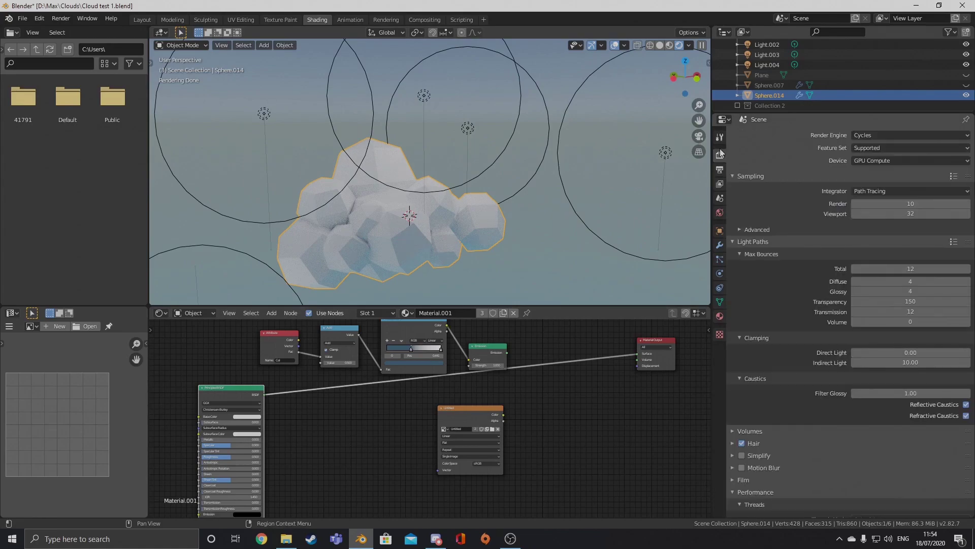
scroll(795, 219, down, 15)
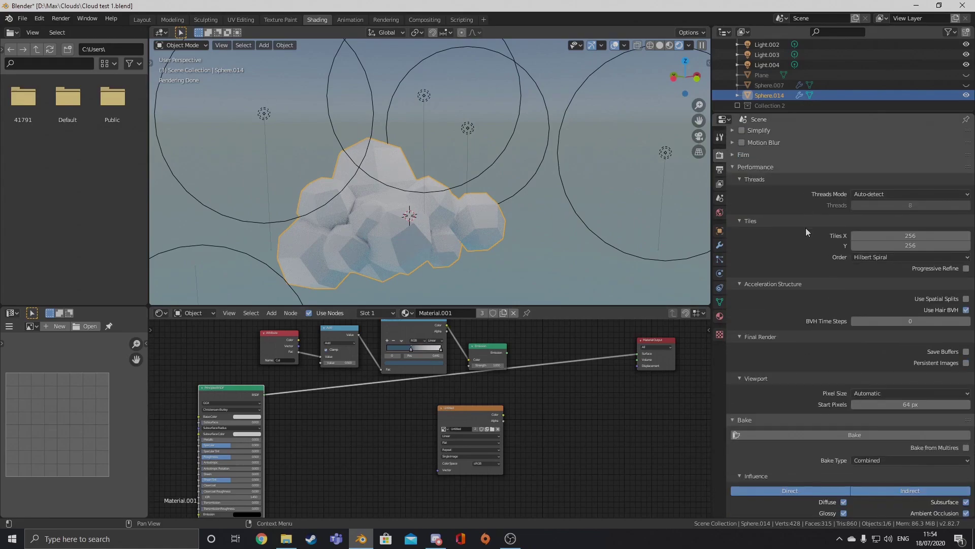
click(476, 421)
mouse_move(475, 420)
mouse_down()
mouse_move(500, 420)
mouse_move(477, 425)
mouse_up()
scroll(548, 421, up, 3)
middle_drag(549, 420, 537, 404)
scroll(792, 464, down, 3)
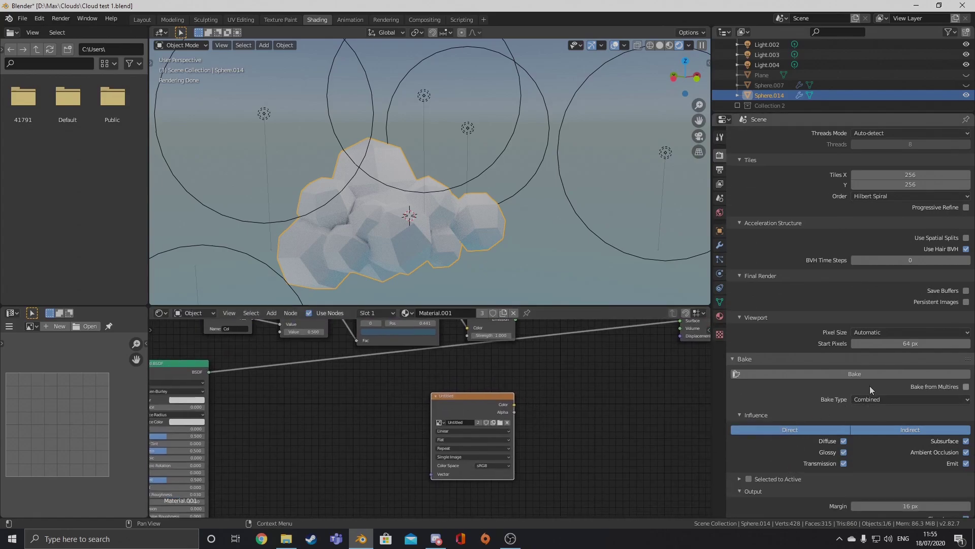
click(853, 375)
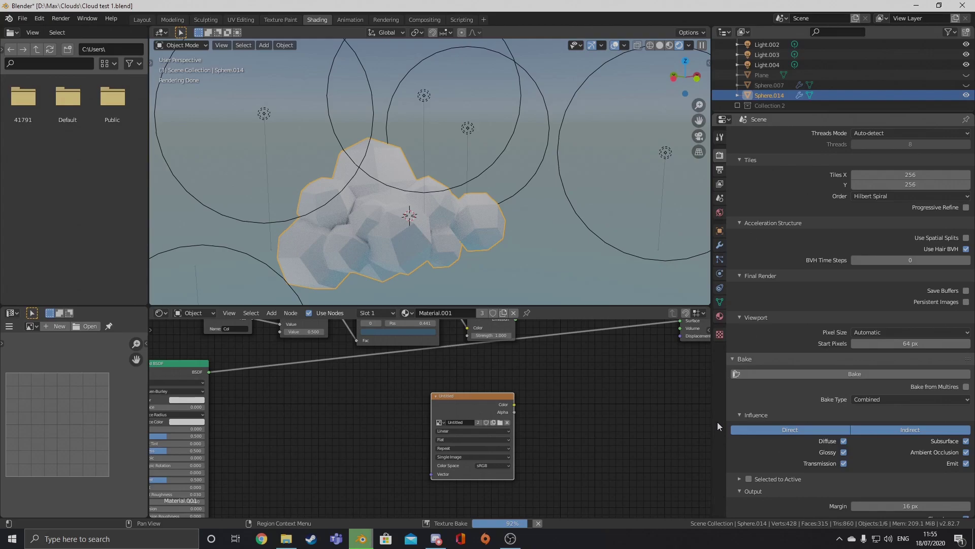
scroll(87, 405, down, 4)
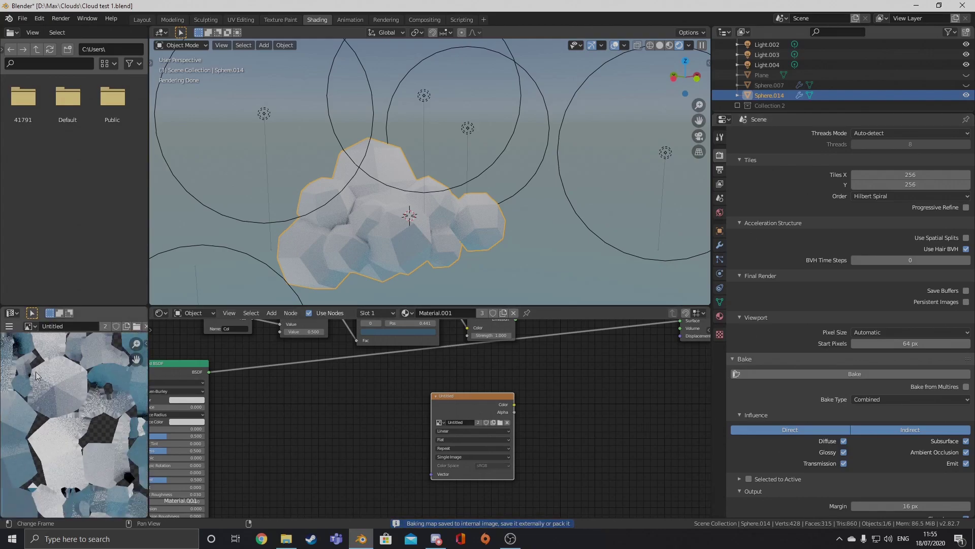
Connect the baked Untitled image texture to the material output to preview it on the cloud.
scroll(888, 277, up, 18)
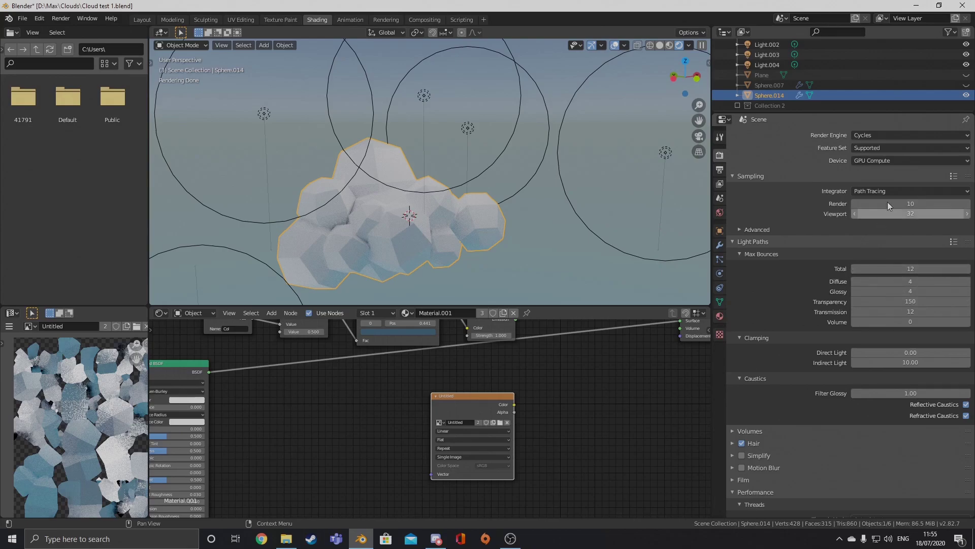
ctrl+shift+click(480, 405)
middle_drag(466, 228, 220, 274)
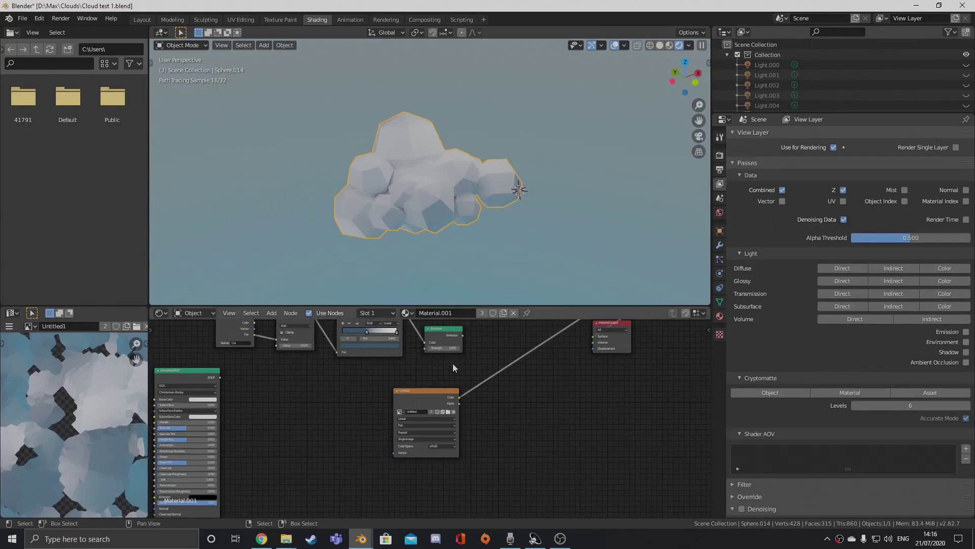
middle_drag(500, 407, 500, 399)
ctrl+shift+click(480, 426)
ctrl+shift+click(480, 425)
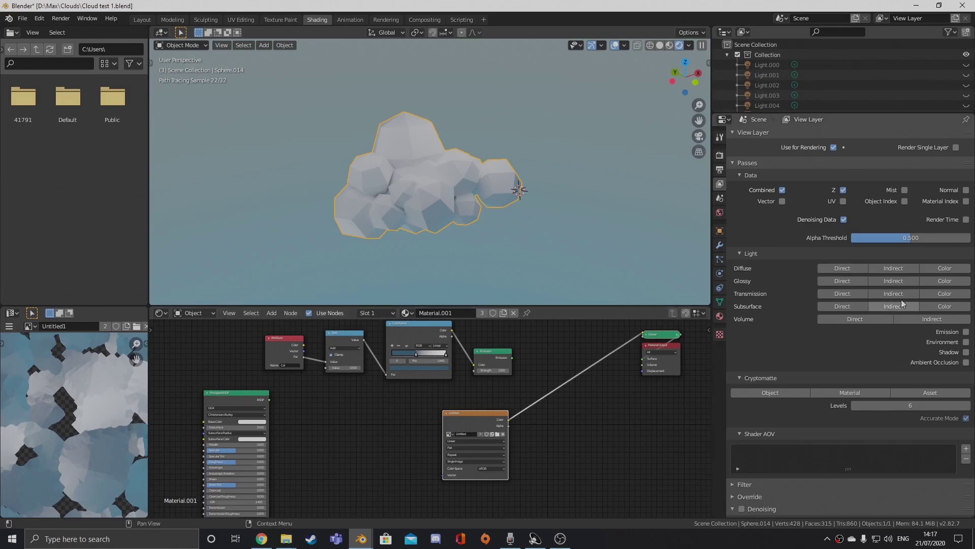
Review the cloud's Dynamic Paint canvas settings, including the texture used for the Initial Color.
click(720, 277)
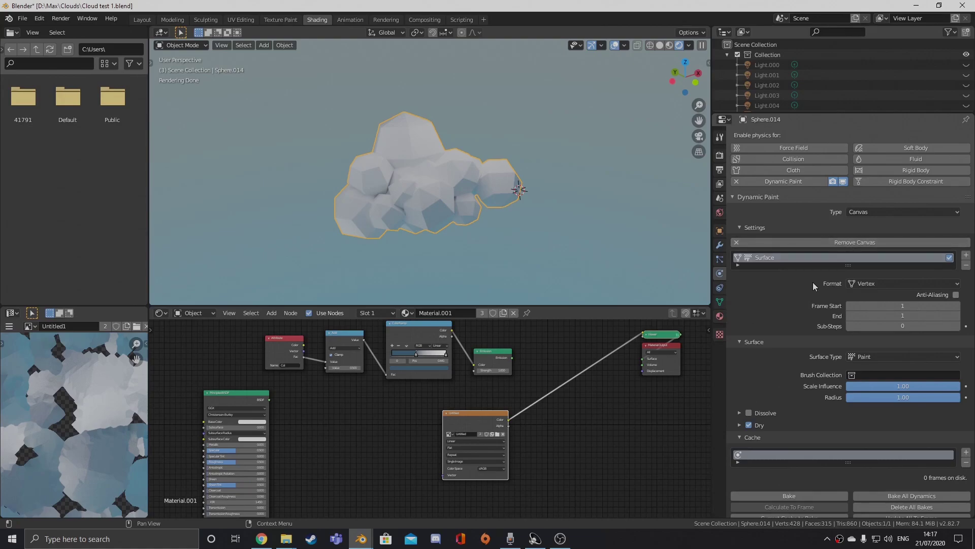
scroll(812, 282, down, 6)
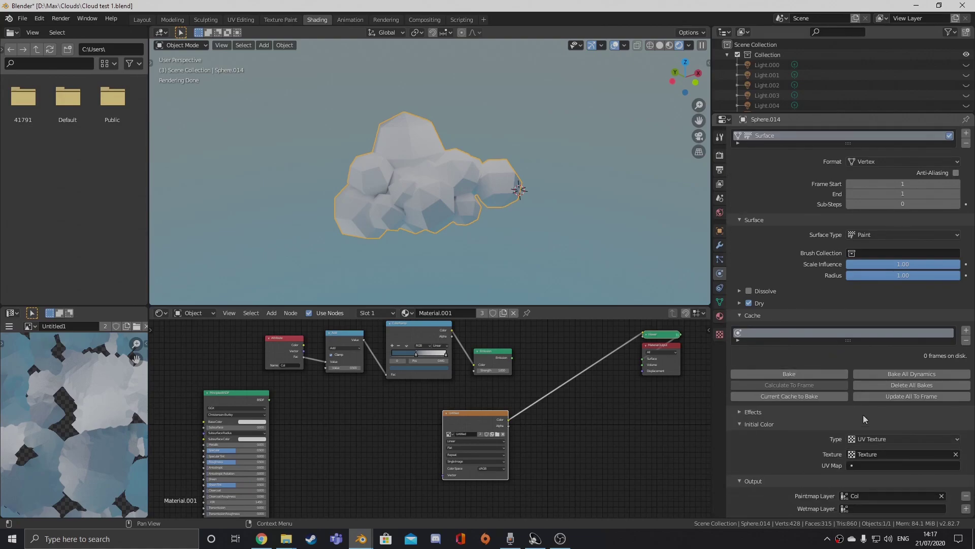
click(876, 453)
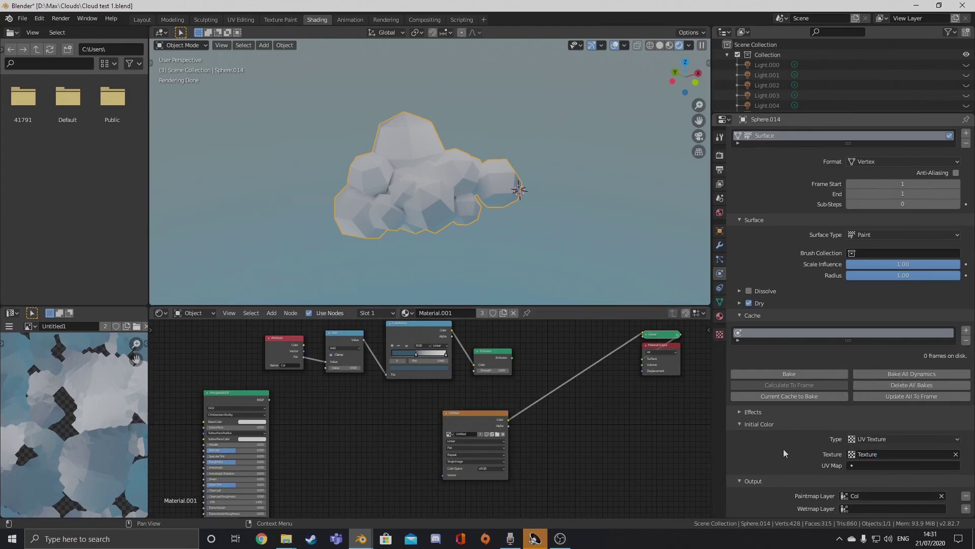
Add an extra vertex color layer to the cloud mesh and remove it again, keeping Col.
click(720, 259)
click(720, 301)
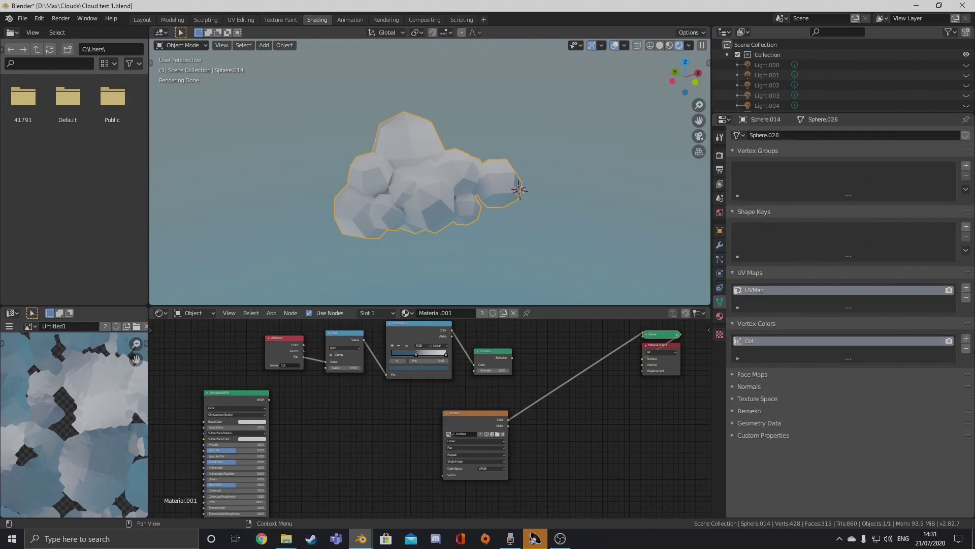
click(966, 338)
click(967, 348)
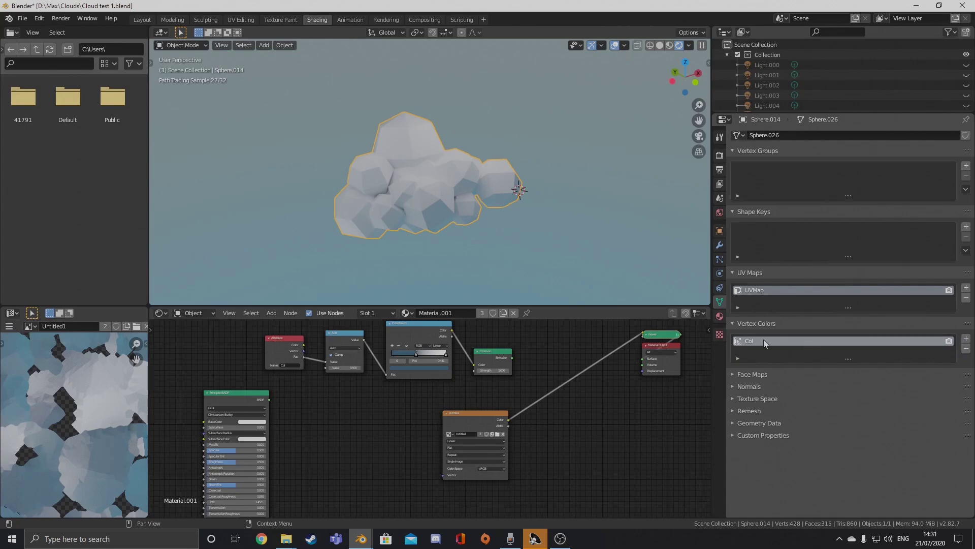
Assign the Col vertex colors as the Paintmap Layer of the cloud's Dynamic Paint canvas.
click(720, 274)
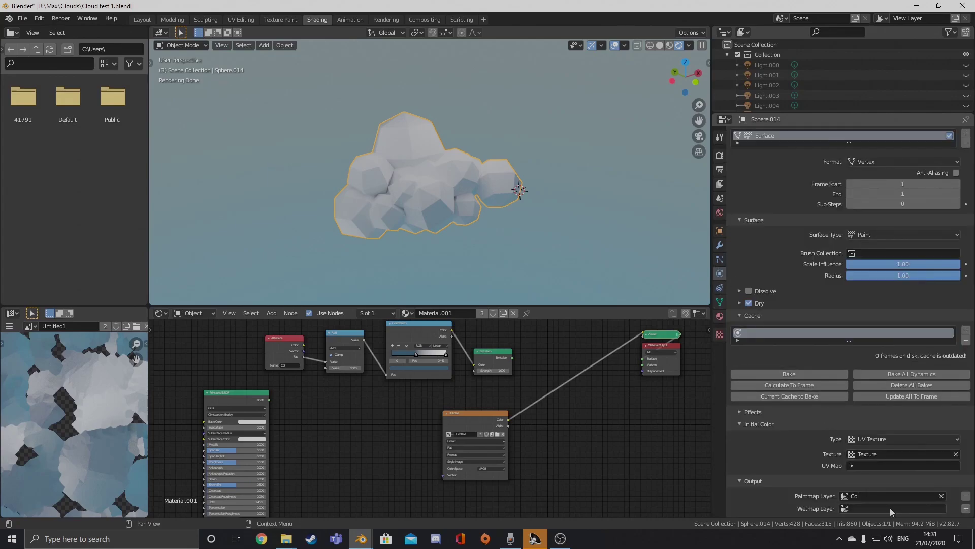
click(882, 494)
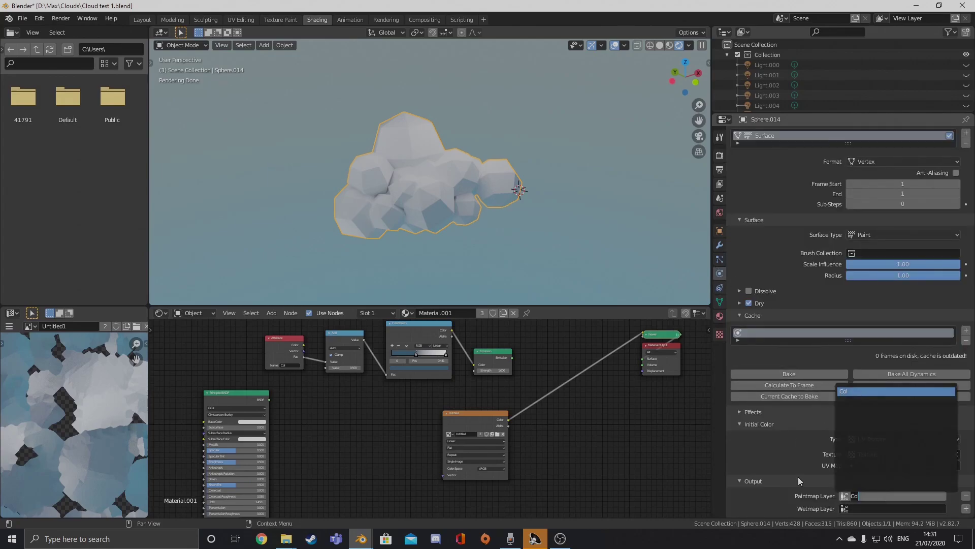
key(Return)
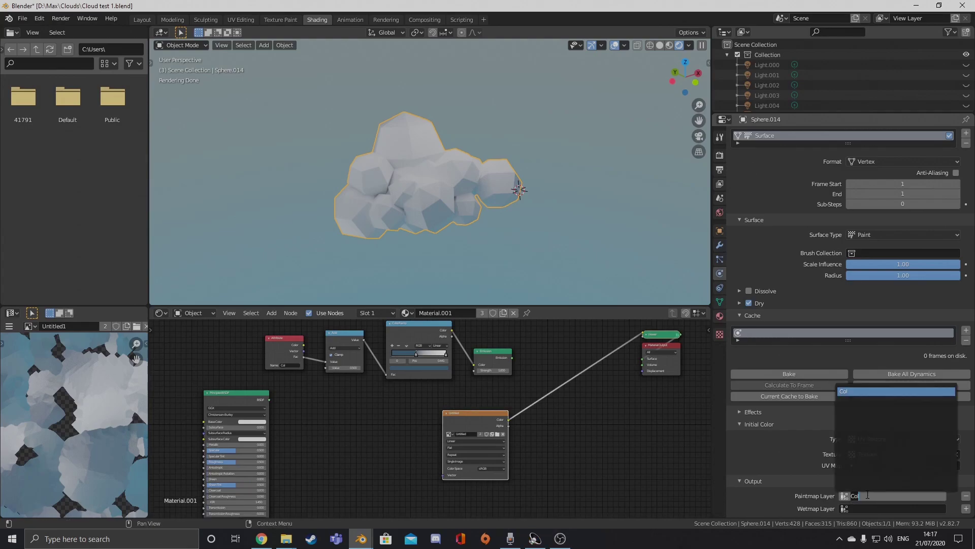
key(Return)
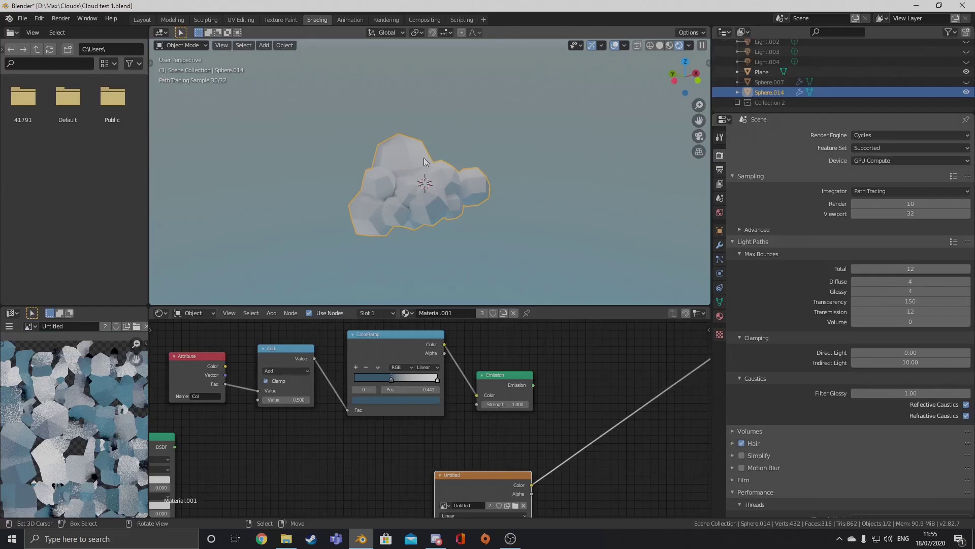
Select the plane beside the cloud and examine its Material.003 node tree.
middle_drag(551, 176, 674, 173)
click(358, 210)
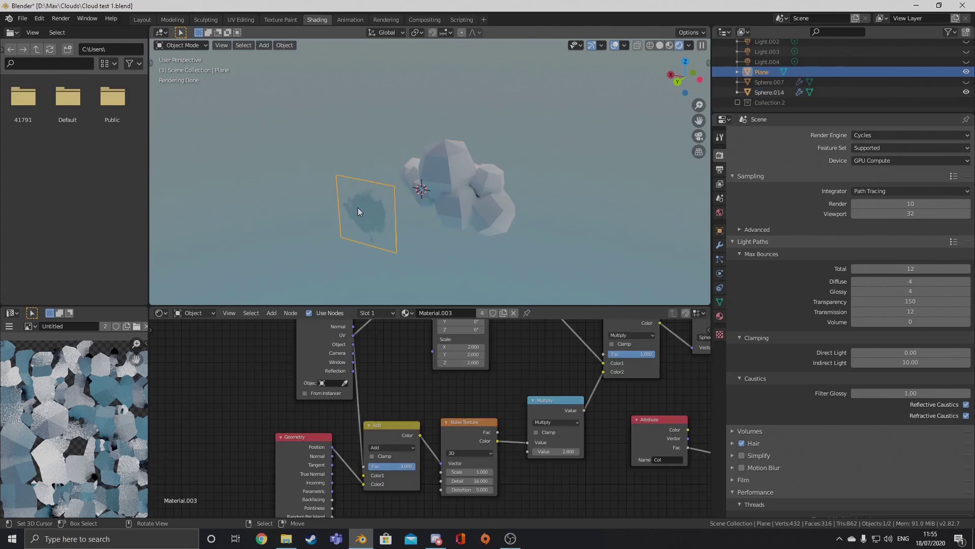
middle_drag(493, 227, 518, 218)
middle_drag(444, 288, 452, 236)
scroll(546, 373, down, 4)
middle_drag(544, 373, 401, 429)
scroll(402, 429, down, 6)
middle_drag(477, 411, 438, 416)
scroll(595, 417, up, 2)
middle_drag(595, 417, 569, 390)
scroll(569, 394, up, 2)
middle_drag(405, 367, 417, 426)
scroll(452, 397, up, 2)
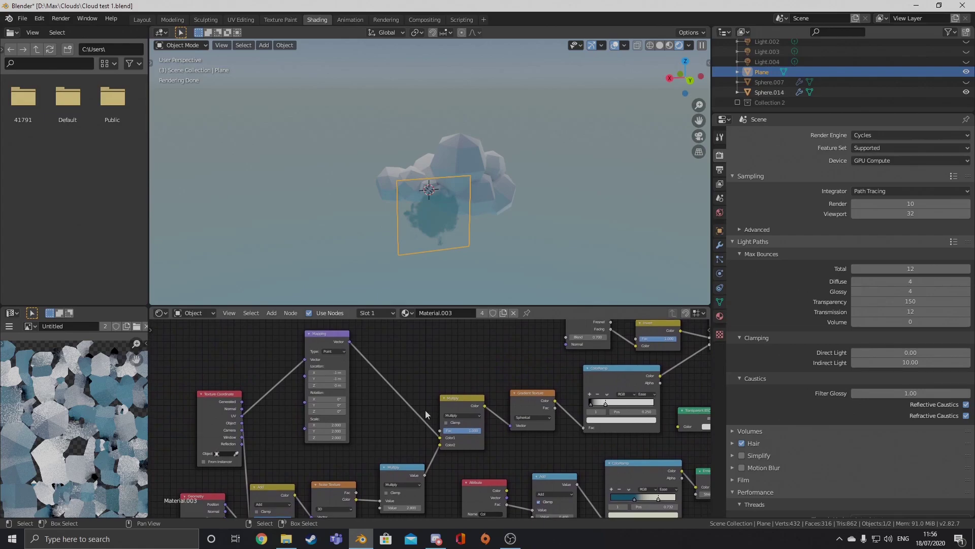
scroll(422, 418, down, 1)
middle_drag(483, 274, 465, 276)
middle_drag(522, 441, 468, 429)
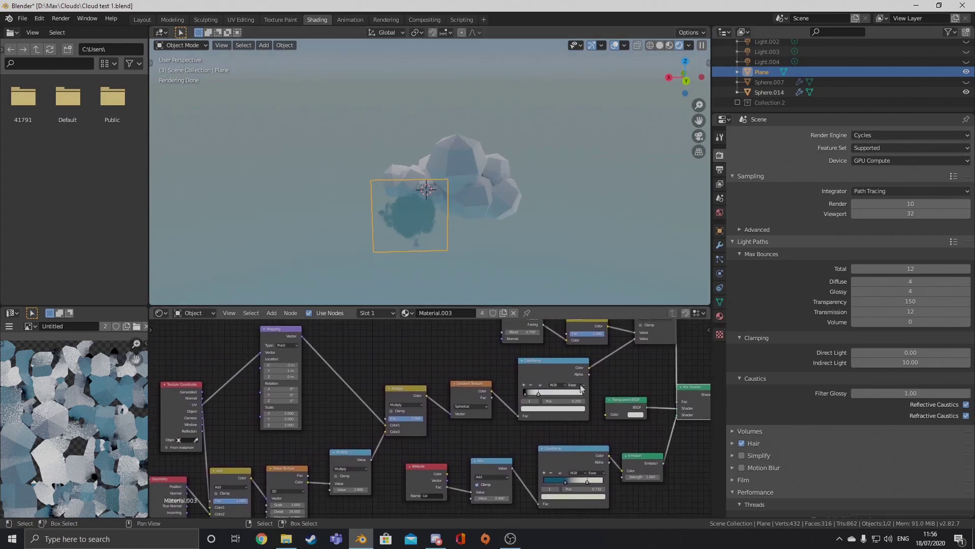
Preview the ColorRamp fed by the spherical Gradient Texture on the plane and examine the surrounding nodes.
ctrl+shift+click(560, 371)
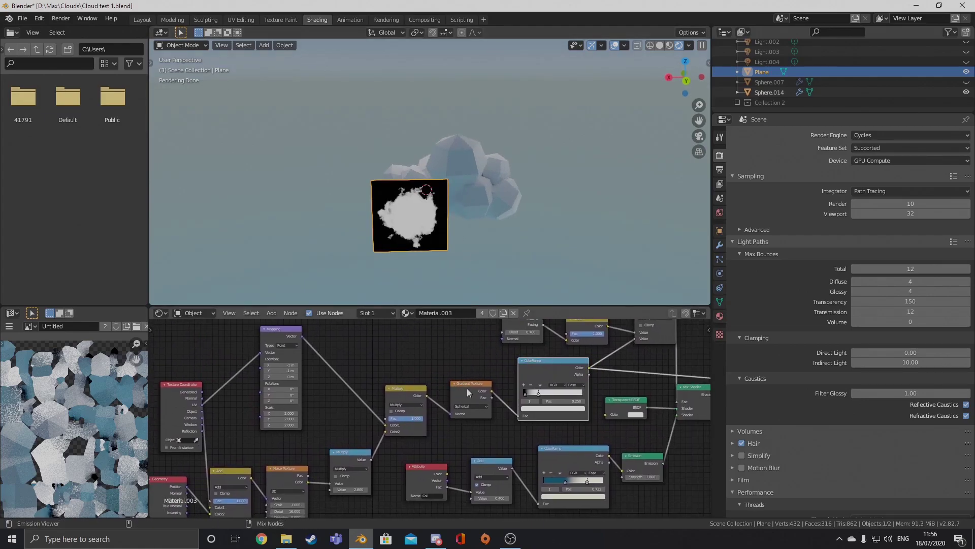
mouse_move(468, 381)
middle_down()
mouse_move(597, 371)
mouse_move(417, 390)
mouse_move(442, 386)
mouse_move(456, 365)
mouse_move(458, 388)
middle_up()
scroll(594, 375, down, 2)
scroll(402, 359, up, 1)
middle_drag(401, 359, 366, 392)
middle_drag(493, 406, 537, 421)
scroll(538, 404, up, 3)
scroll(539, 407, down, 4)
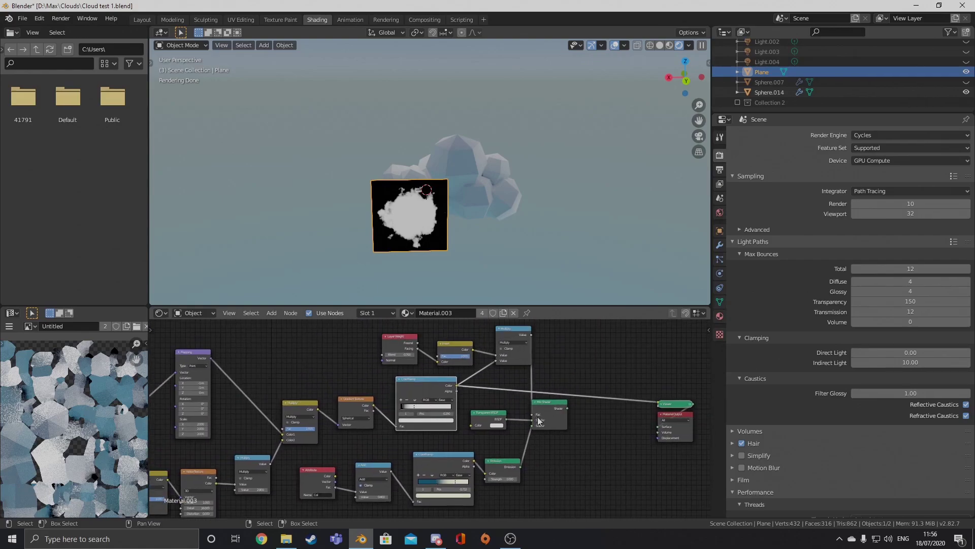
Preview the Multiply node that combines the Layer Weight and ColorRamp masks, and restore the Mix Shader to the output.
ctrl+shift+click(511, 337)
middle_drag(550, 432, 483, 411)
scroll(584, 397, up, 1)
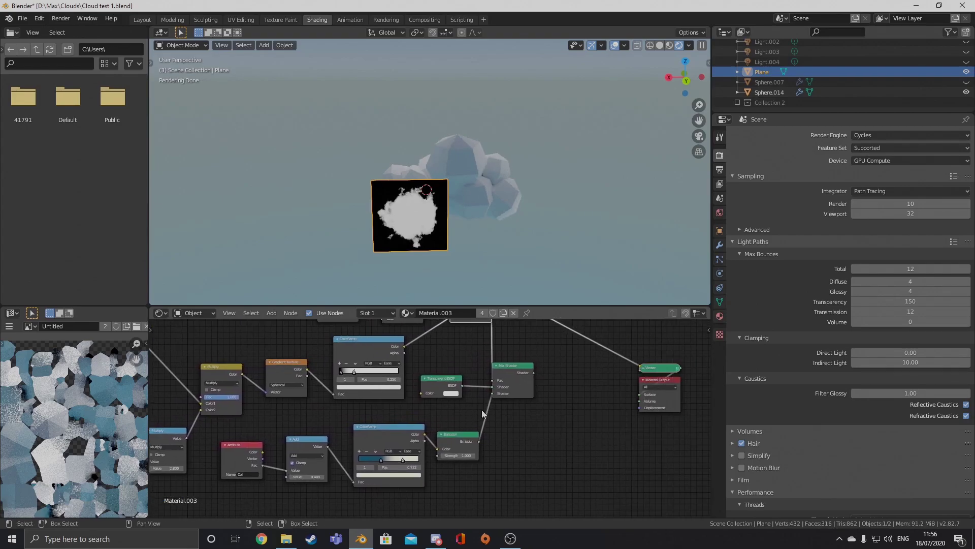
scroll(484, 413, up, 1)
scroll(496, 413, down, 1)
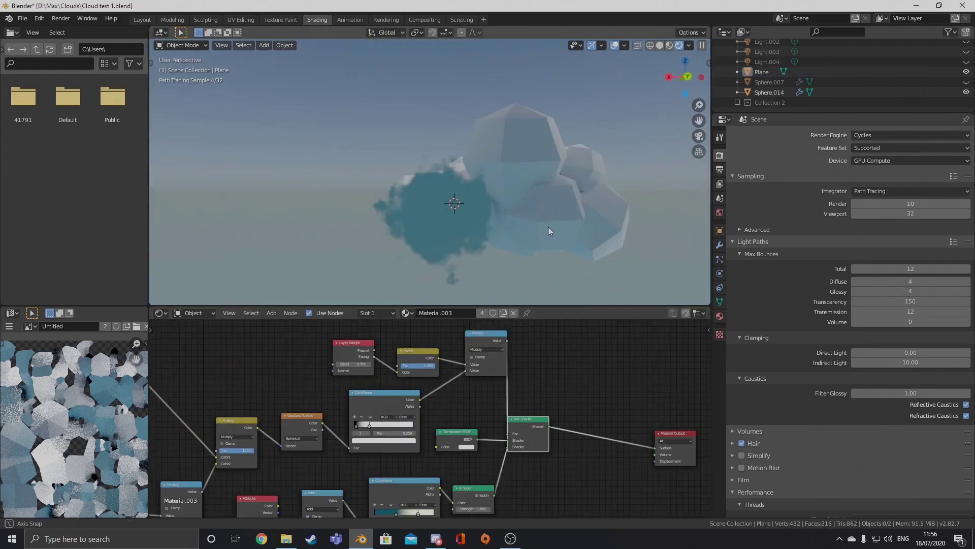
Connect the Emission shader directly to the Material Output's Surface and inspect the plane's colour.
mouse_move(548, 227)
middle_down()
mouse_move(431, 228)
mouse_move(532, 222)
middle_up()
middle_drag(503, 492, 542, 414)
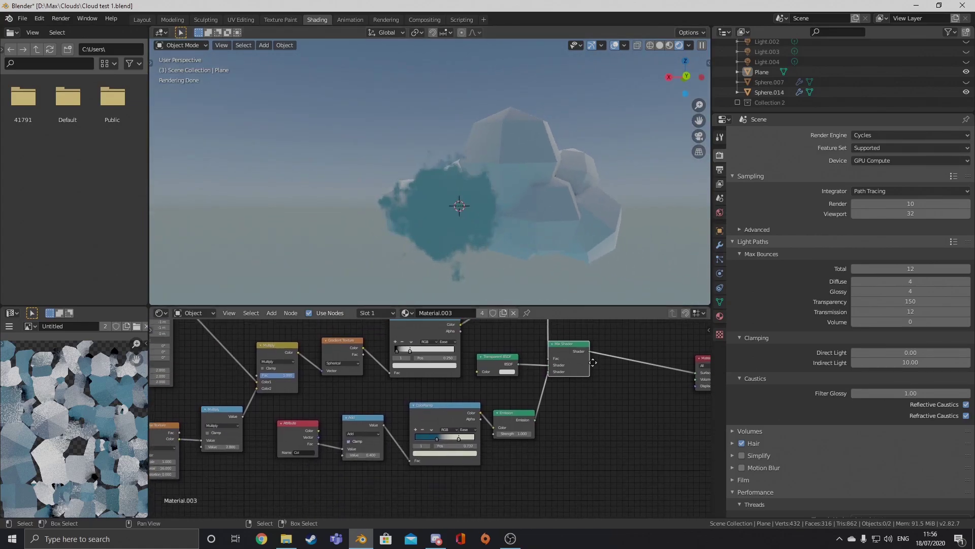
middle_drag(453, 252, 503, 285)
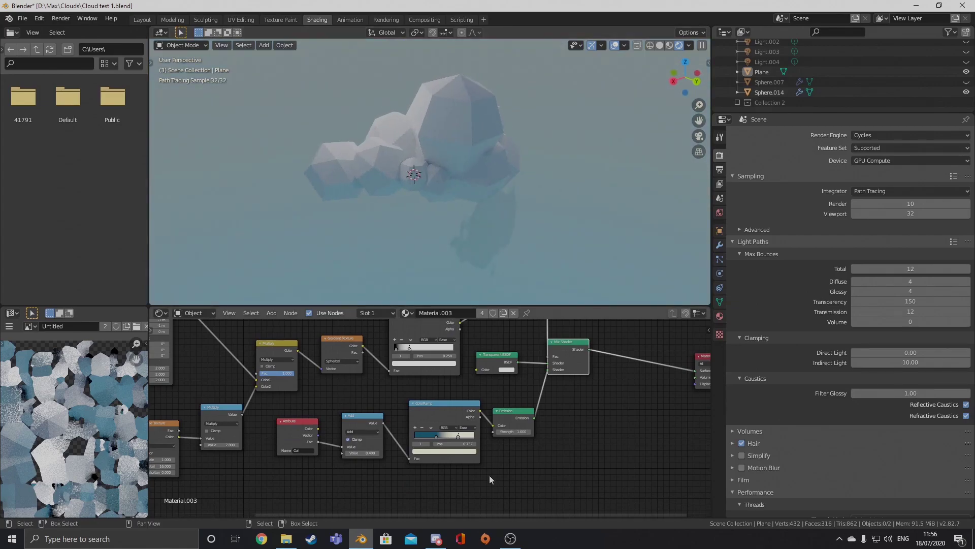
drag(535, 417, 695, 370)
middle_drag(421, 182, 367, 181)
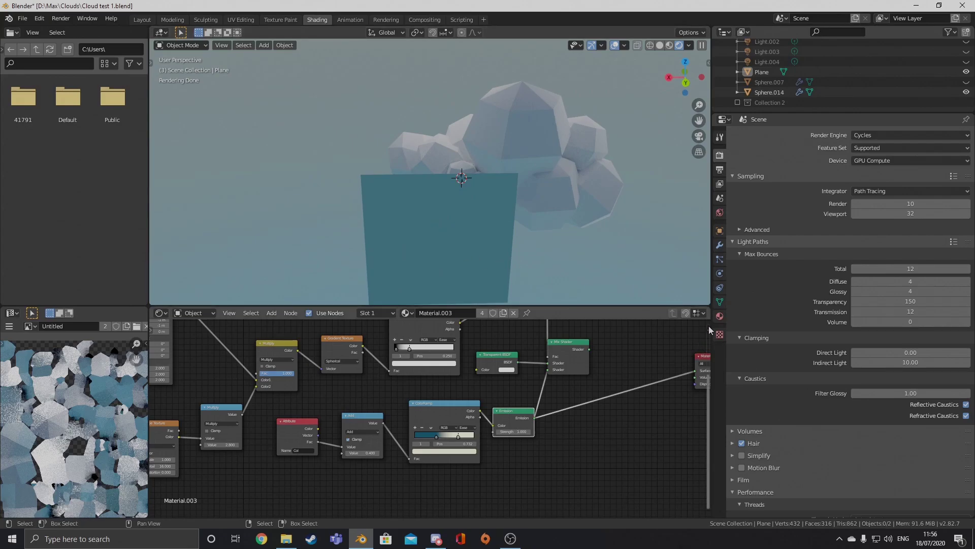
Examine the Attribute, Add, ColorRamp and Emission nodes that colour the plane in Material.003.
middle_drag(521, 361, 562, 350)
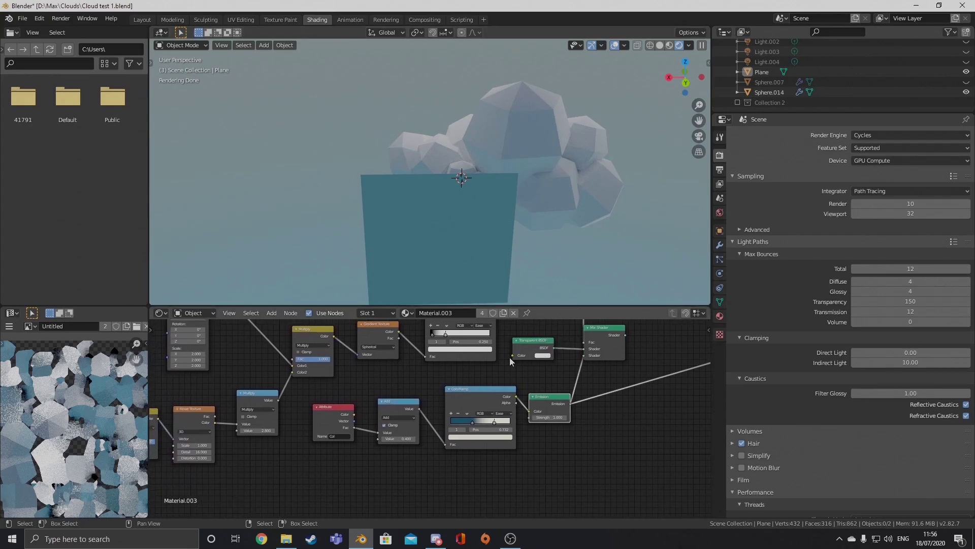
scroll(510, 358, up, 4)
middle_drag(495, 368, 449, 376)
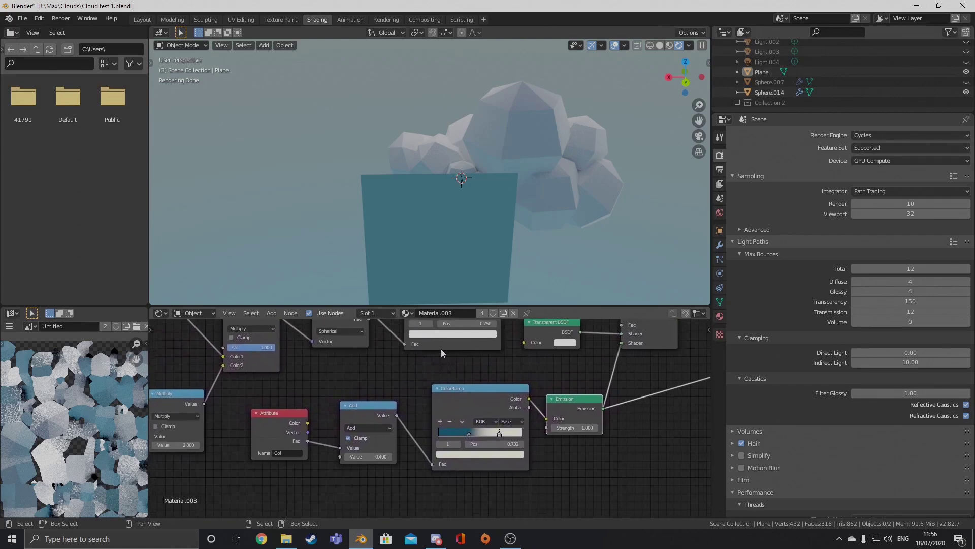
scroll(404, 354, down, 7)
middle_drag(403, 355, 405, 363)
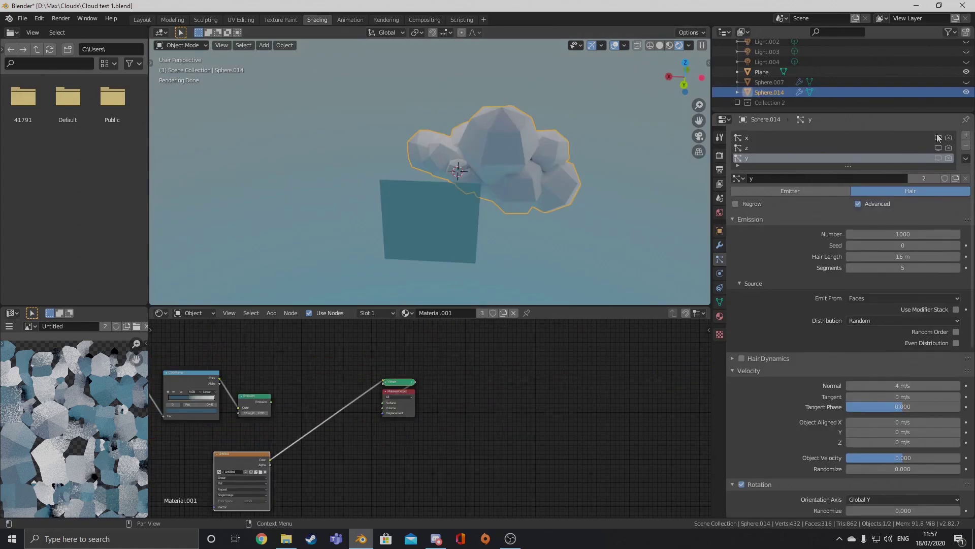
Show the x, z and y particle systems of Sphere.014 in the viewport and deselect everything.
click(939, 137)
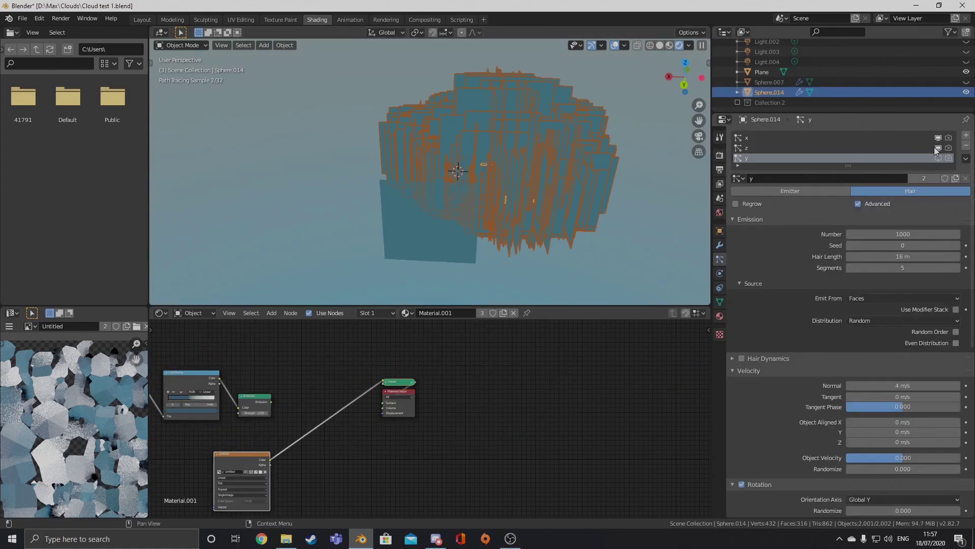
middle_drag(513, 124, 427, 109)
key(alt+a)
Select the x particle system and examine its emission, rotation axis and instance object settings.
click(800, 138)
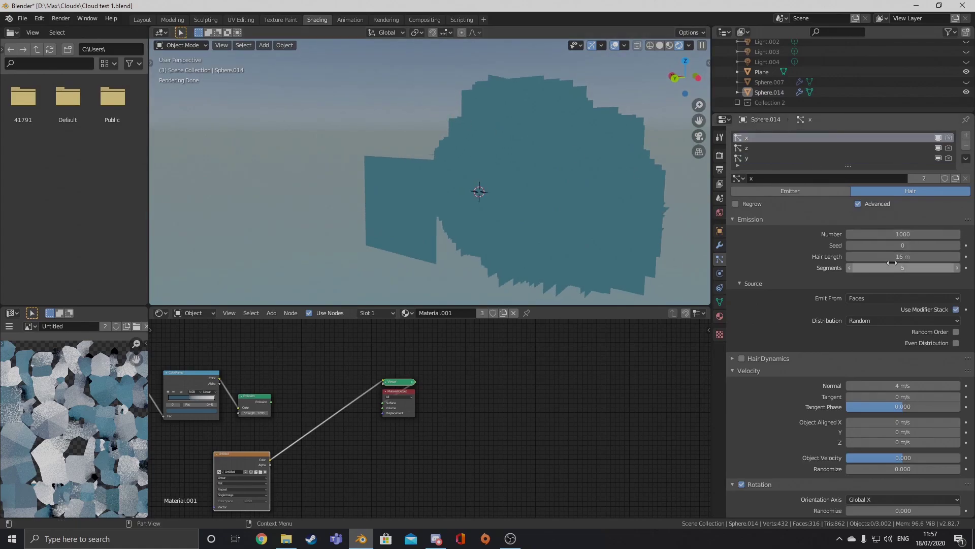
scroll(892, 263, down, 4)
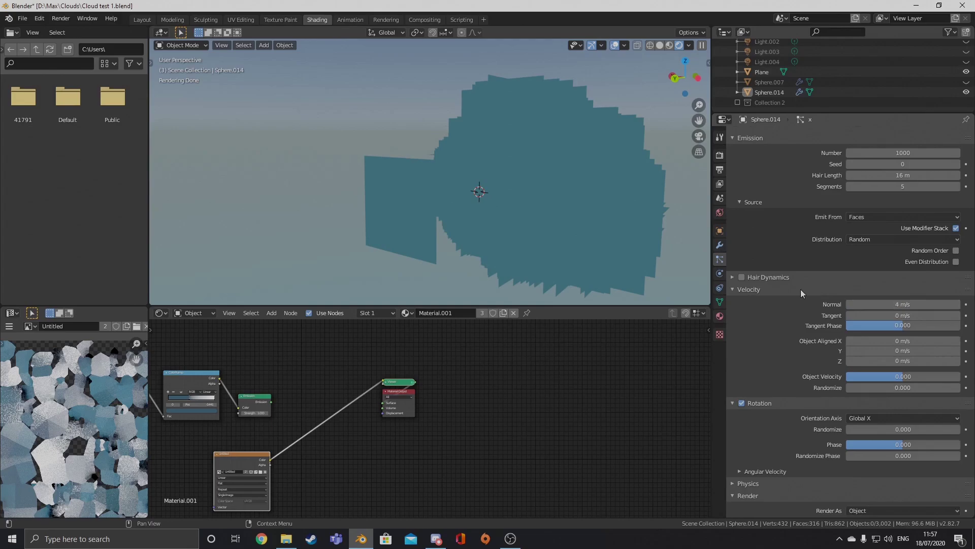
scroll(832, 291, down, 6)
middle_drag(606, 206, 620, 249)
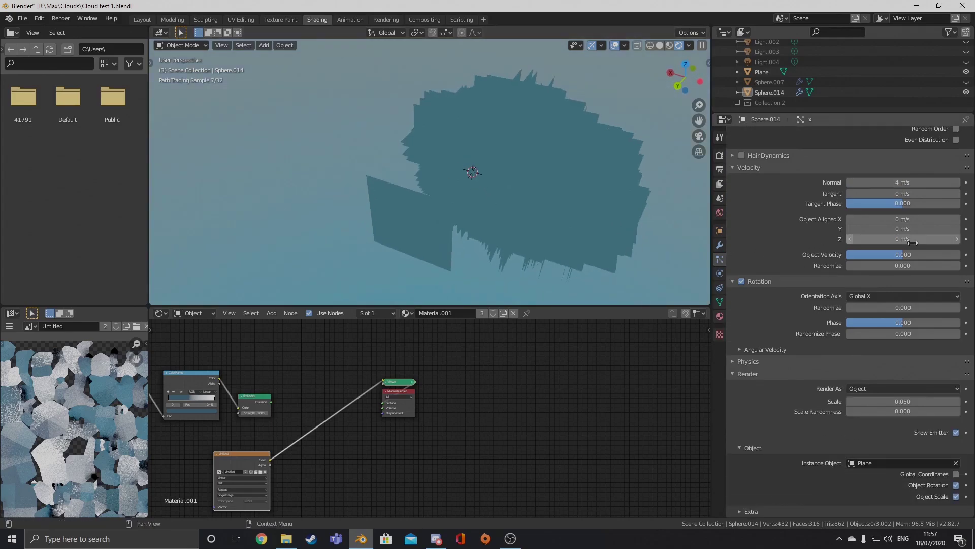
Isolate the x particle system in solid shading and inspect how its planes are oriented around the cloud.
scroll(925, 199, up, 10)
mouse_move(600, 132)
middle_down()
mouse_move(562, 118)
mouse_move(585, 105)
mouse_move(520, 115)
middle_up()
click(660, 45)
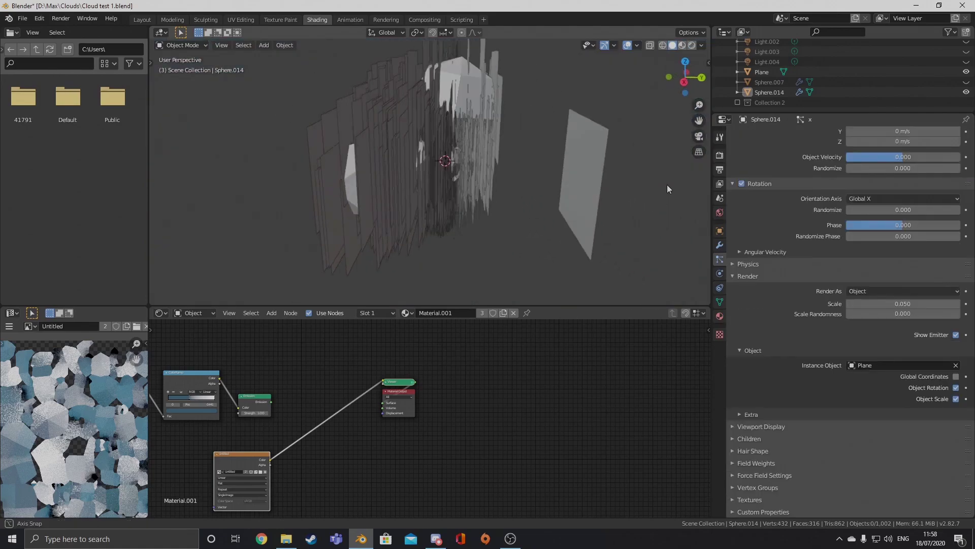
mouse_move(666, 185)
middle_down()
mouse_move(683, 164)
mouse_move(156, 169)
mouse_move(371, 192)
mouse_move(303, 187)
mouse_move(315, 189)
middle_up()
scroll(823, 299, up, 10)
scroll(823, 299, up, 1)
middle_drag(432, 162, 668, 219)
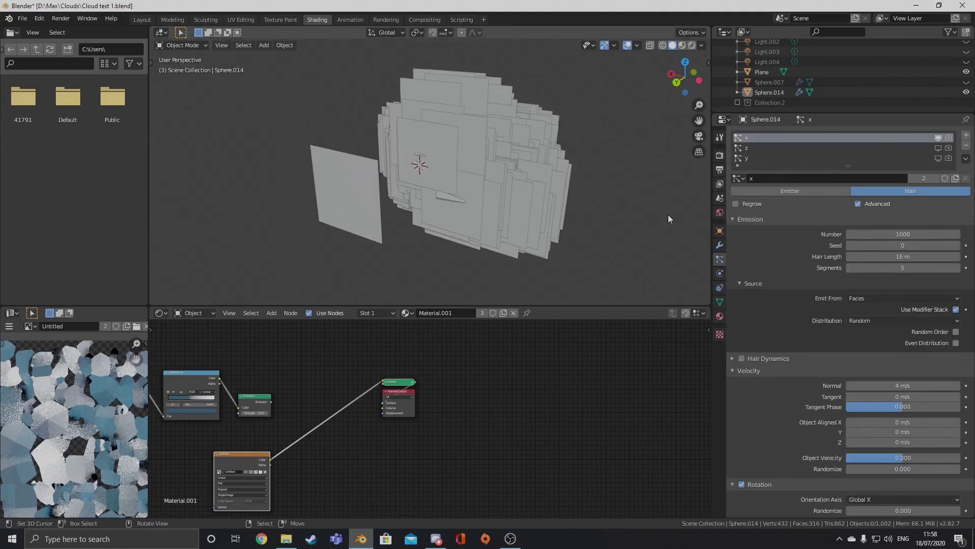
Show the z and y particle systems in the viewport alongside x.
click(935, 148)
click(938, 148)
click(939, 157)
middle_drag(649, 190, 609, 228)
Examine the orientation axis and source settings of the z and y particle systems.
scroll(839, 357, down, 5)
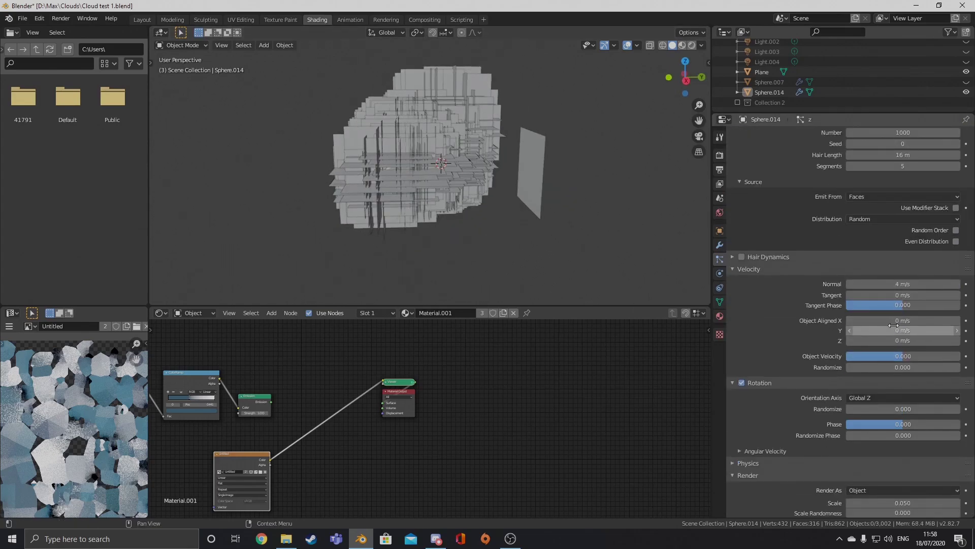
scroll(897, 358, down, 1)
scroll(925, 312, up, 6)
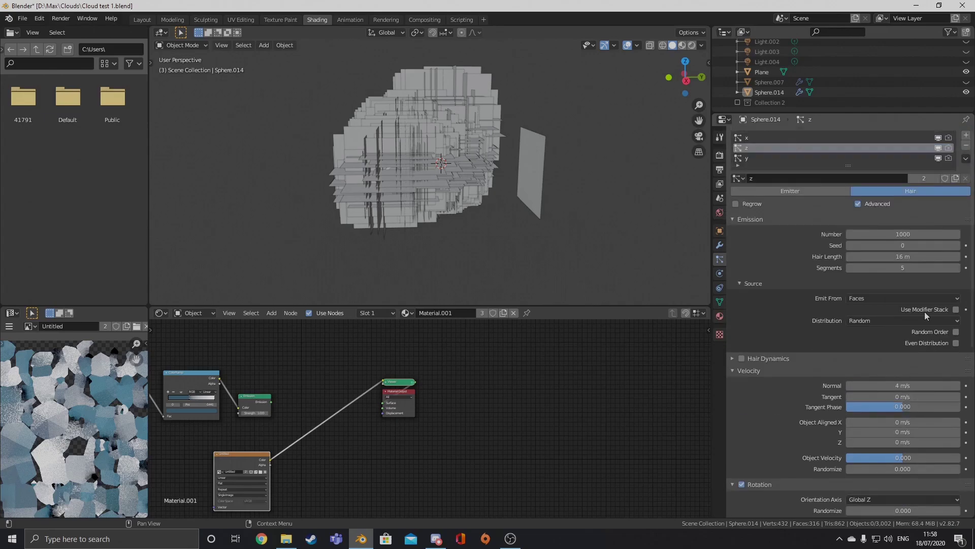
click(778, 159)
scroll(889, 390, down, 7)
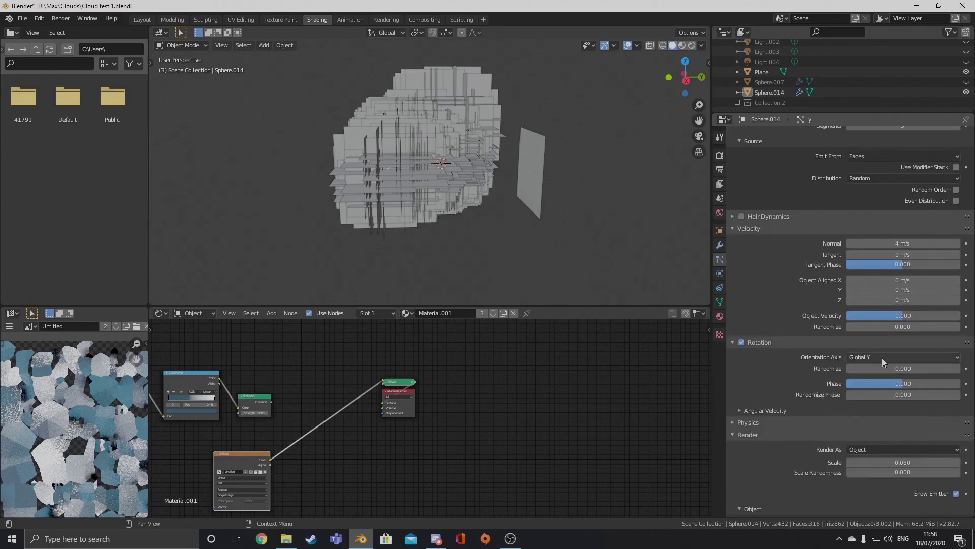
mouse_move(419, 180)
middle_down()
mouse_move(391, 171)
mouse_move(527, 155)
mouse_move(470, 123)
mouse_move(416, 175)
mouse_move(409, 157)
mouse_move(425, 172)
mouse_move(419, 198)
middle_up()
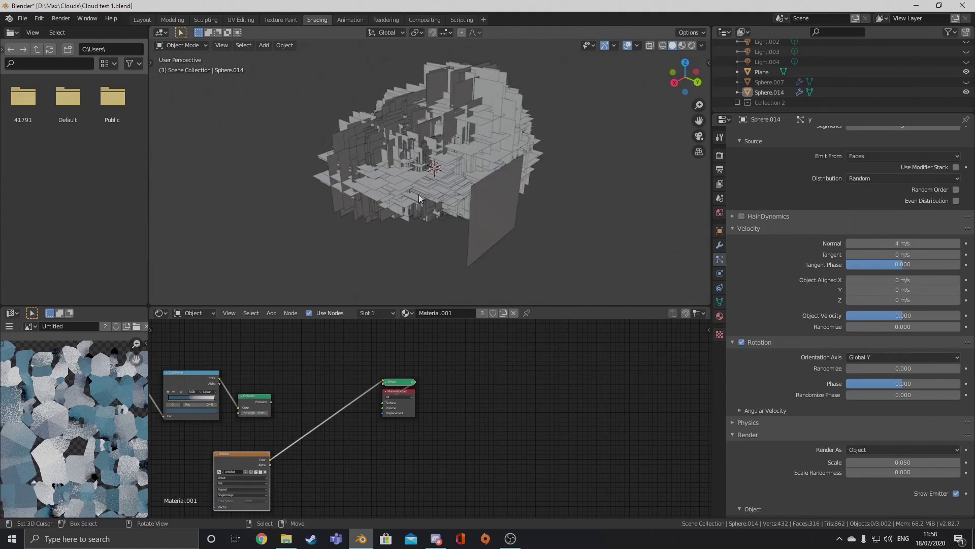
Make the particle instances on Sphere.014 real, without parenting them or keeping the hierarchy.
key(ctrl+shift+a)
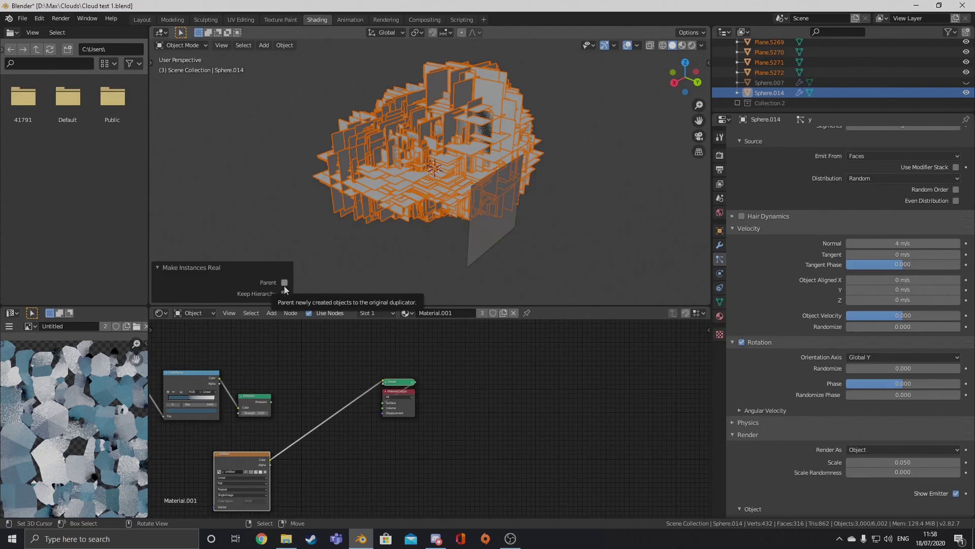
key(ctrl+z)
key(ctrl+shift+z)
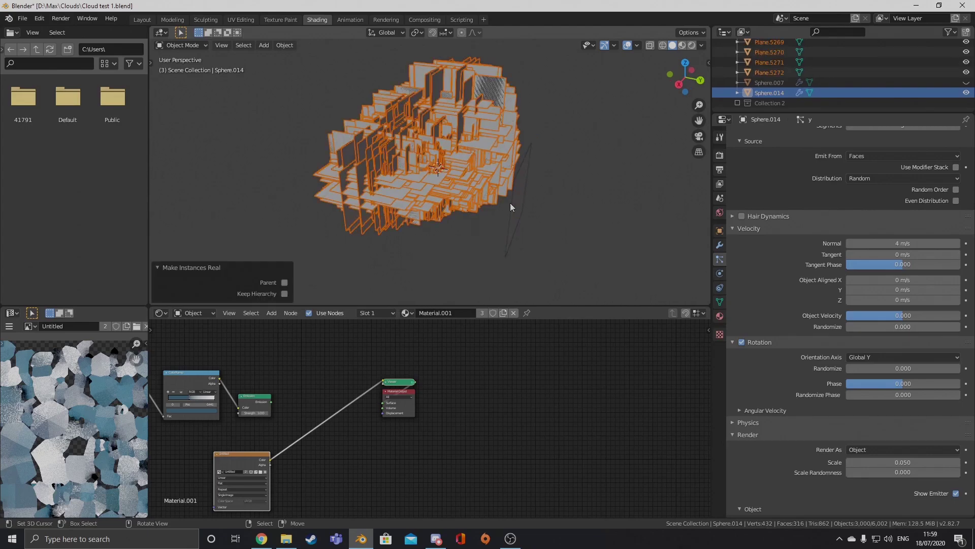
Apply Make Single User to the selected real planes.
key(F3)
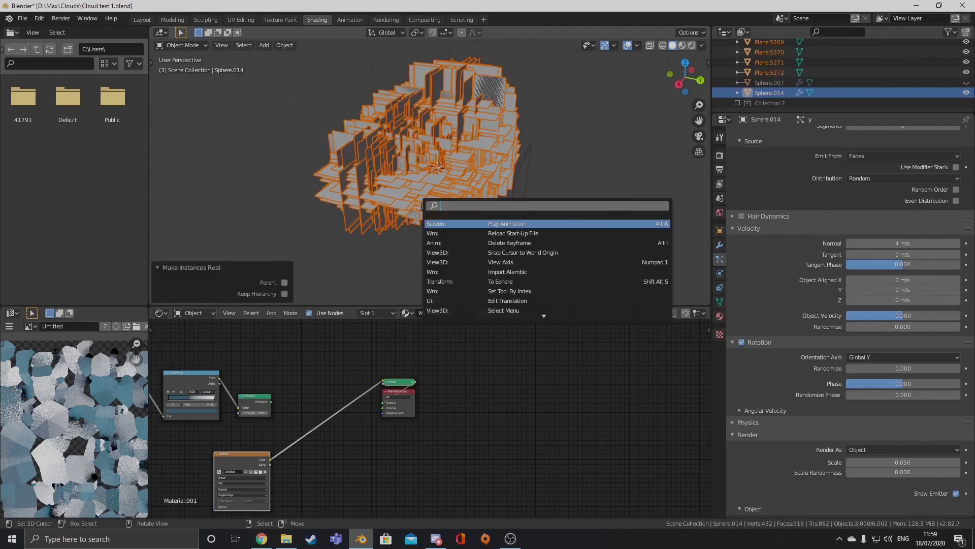
text(make)
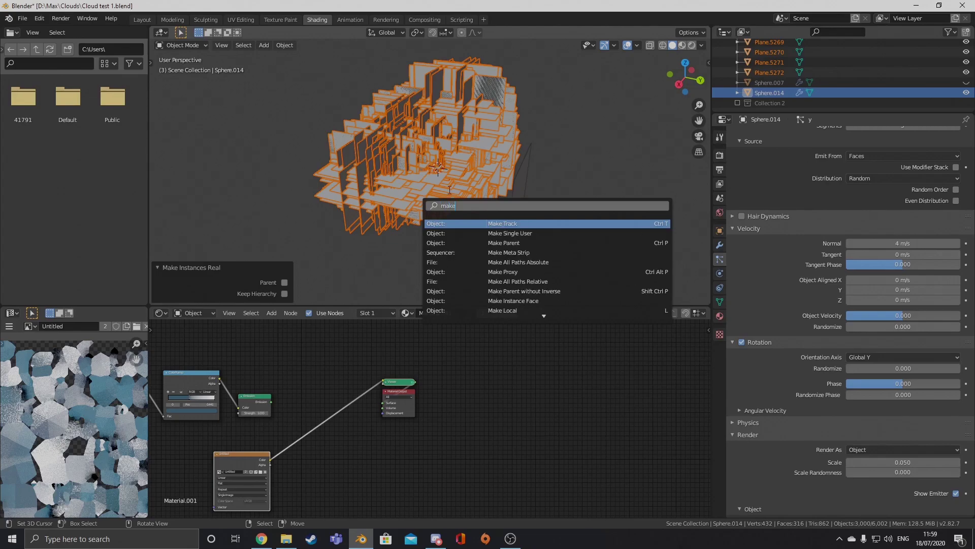
click(506, 233)
click(506, 232)
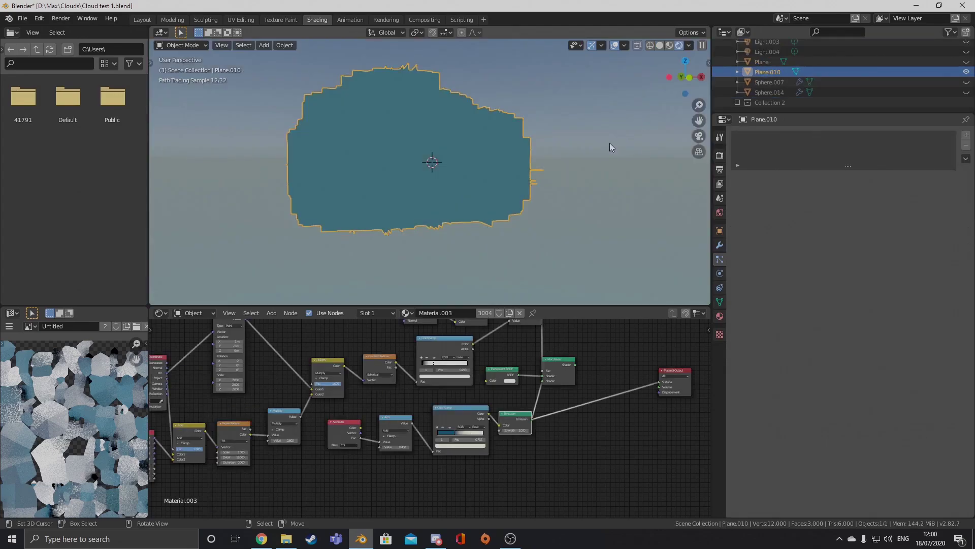
Connect the Mix Shader to the Material Output and inspect the joined cloud mesh Plane.010.
middle_drag(609, 147, 453, 151)
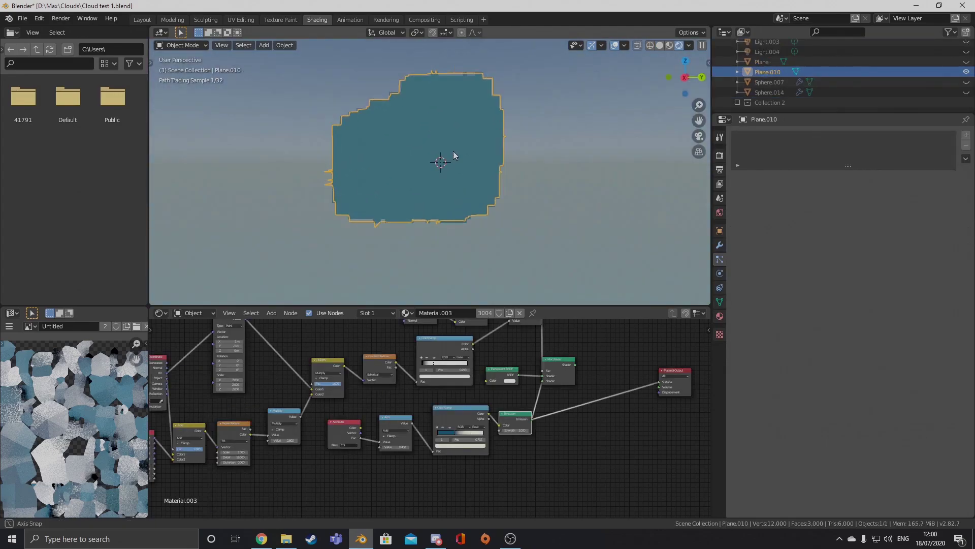
ctrl+shift+click(559, 370)
click(526, 186)
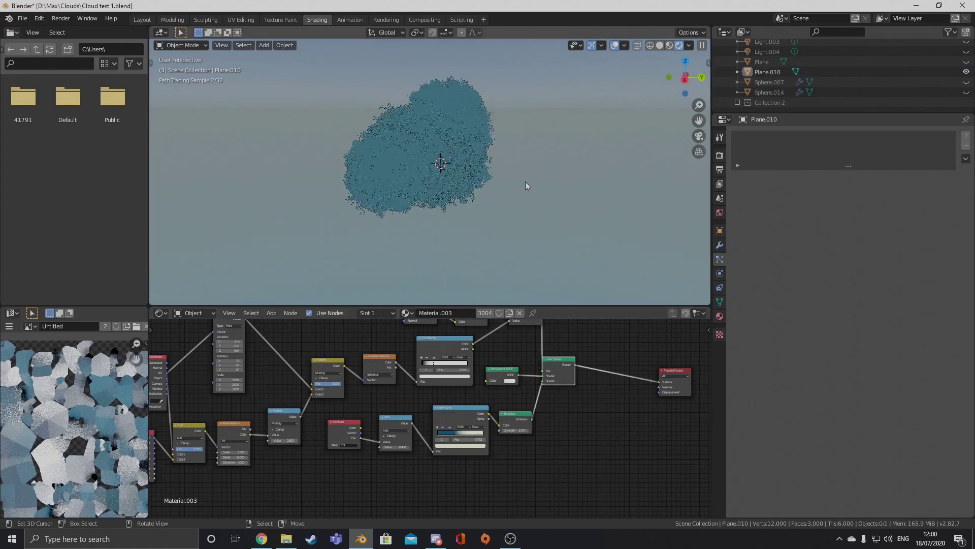
mouse_move(539, 217)
middle_down()
mouse_move(496, 203)
mouse_move(514, 174)
mouse_move(550, 192)
mouse_move(603, 188)
middle_up()
Switch the viewport to solid shading and add a Data Transfer modifier to Plane.010.
click(660, 45)
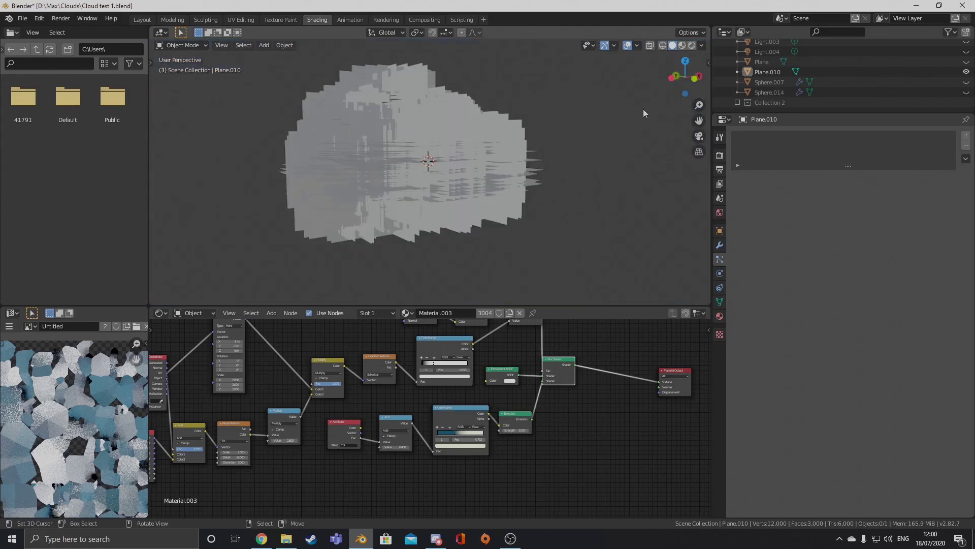
middle_drag(643, 109, 534, 160)
right_click(455, 160)
middle_drag(593, 174, 528, 170)
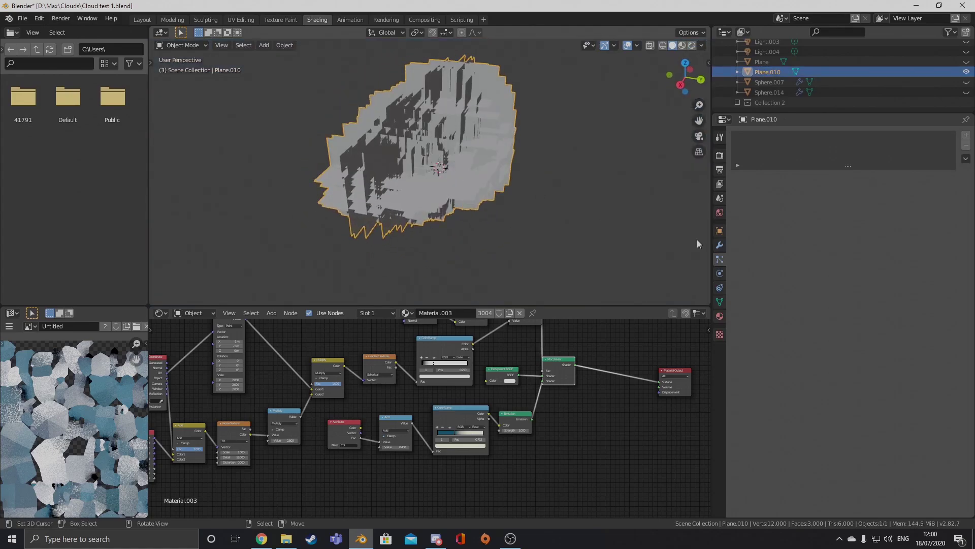
click(720, 245)
click(775, 136)
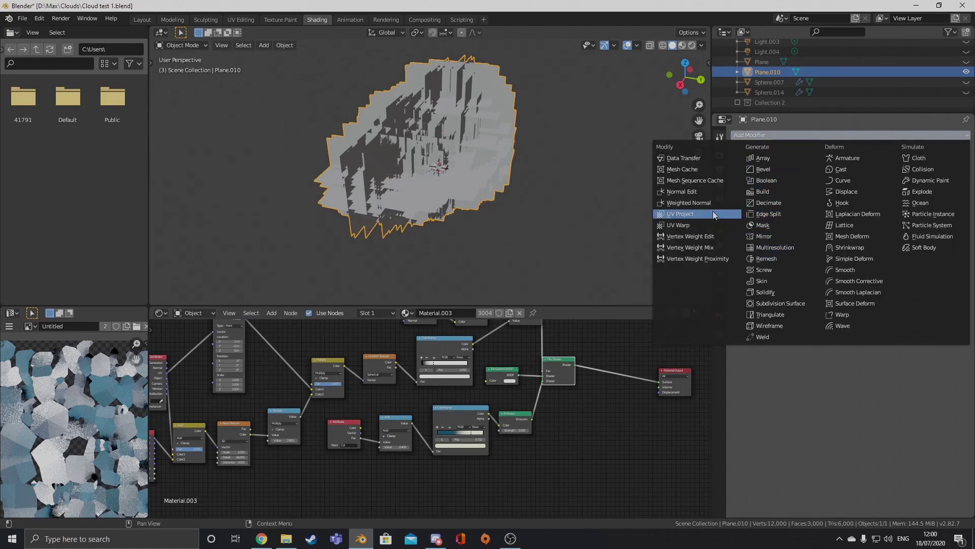
click(685, 158)
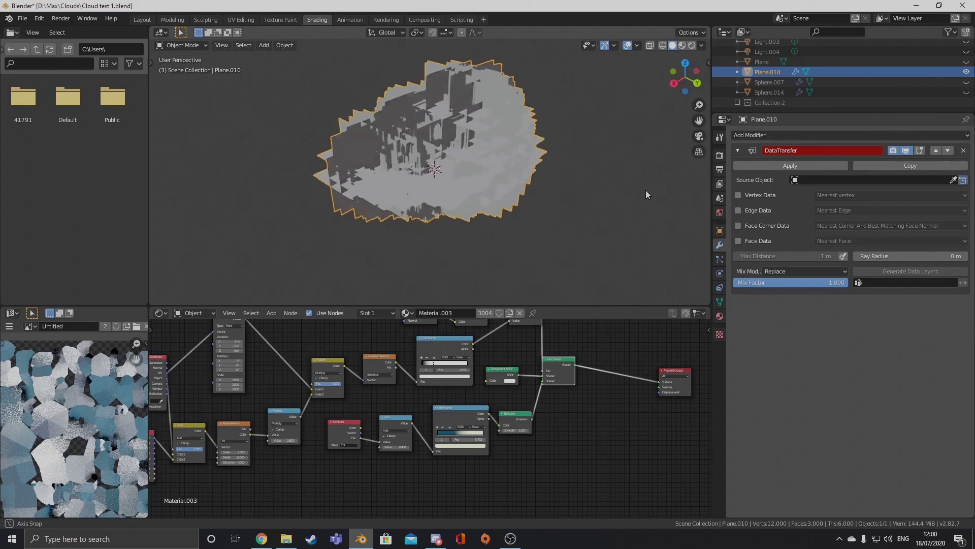
Set the Data Transfer modifier to copy VCol face corner data from source object Sphere.014.
middle_drag(673, 186, 680, 188)
click(770, 225)
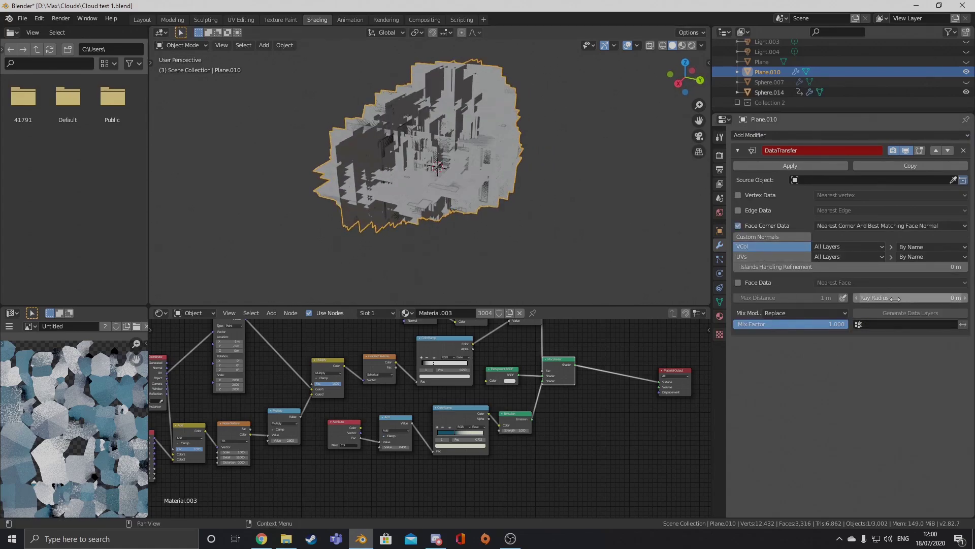
click(855, 181)
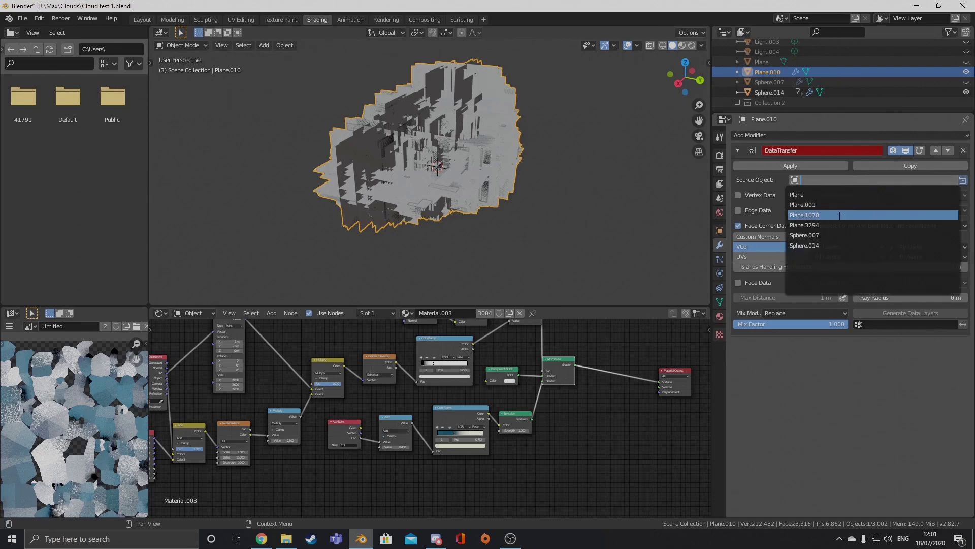
click(828, 245)
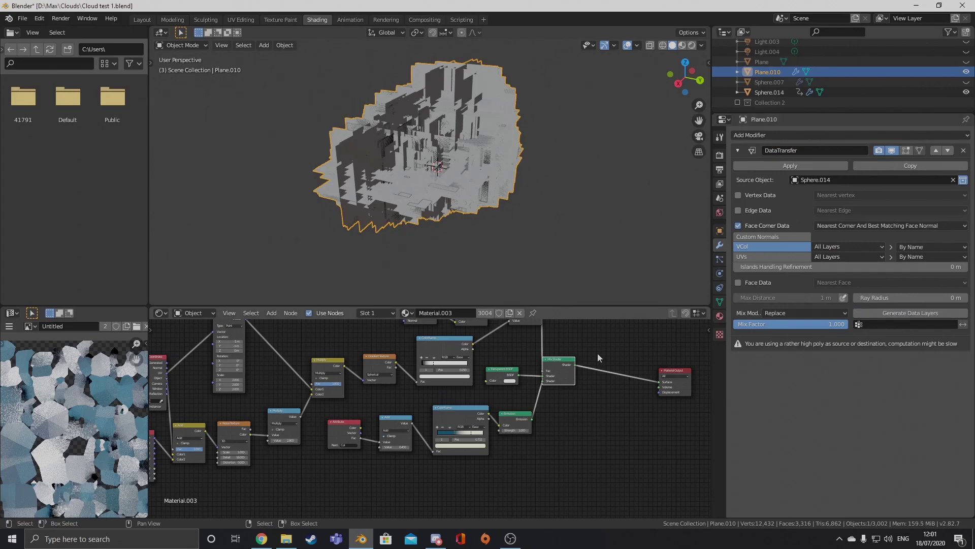
Hide Sphere.014 and switch the viewport to rendered shading to show the cloud's transferred colours.
middle_drag(600, 358, 549, 355)
scroll(553, 358, up, 1)
scroll(482, 217, up, 1)
scroll(491, 220, down, 1)
key(shift+h)
middle_drag(494, 388, 509, 387)
click(692, 46)
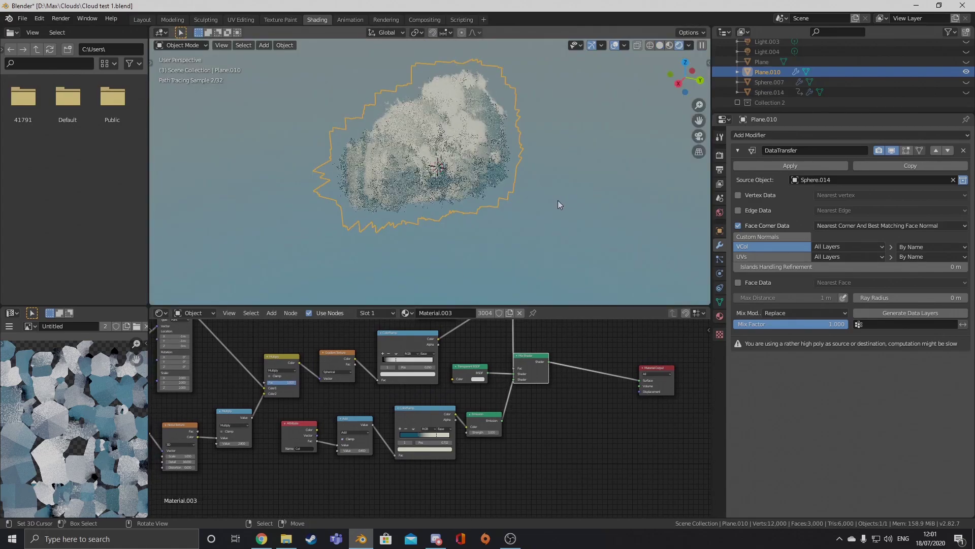
Inspect the rendered cloud from another side and through the scene camera.
mouse_move(530, 243)
middle_down()
mouse_move(585, 227)
mouse_move(542, 229)
mouse_move(620, 217)
middle_up()
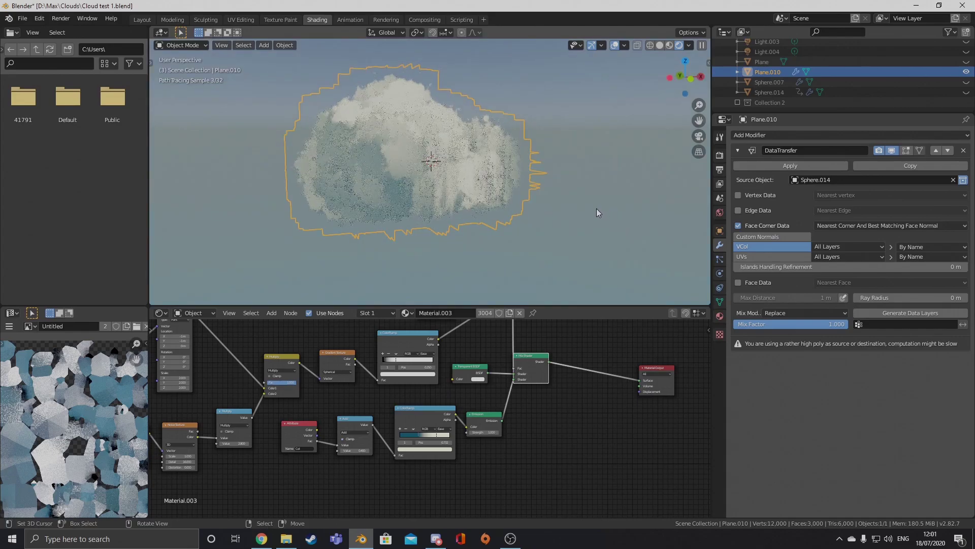
key(KP_0)
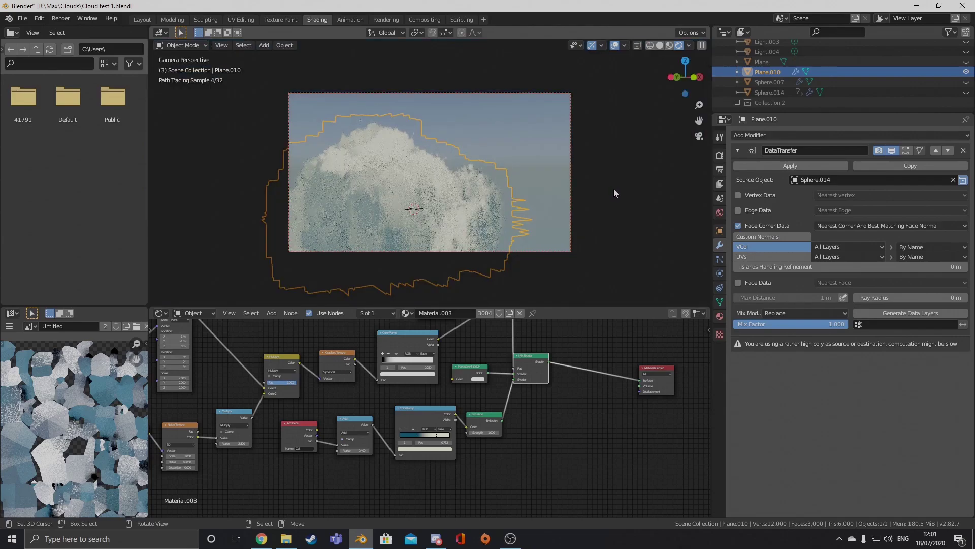
click(614, 192)
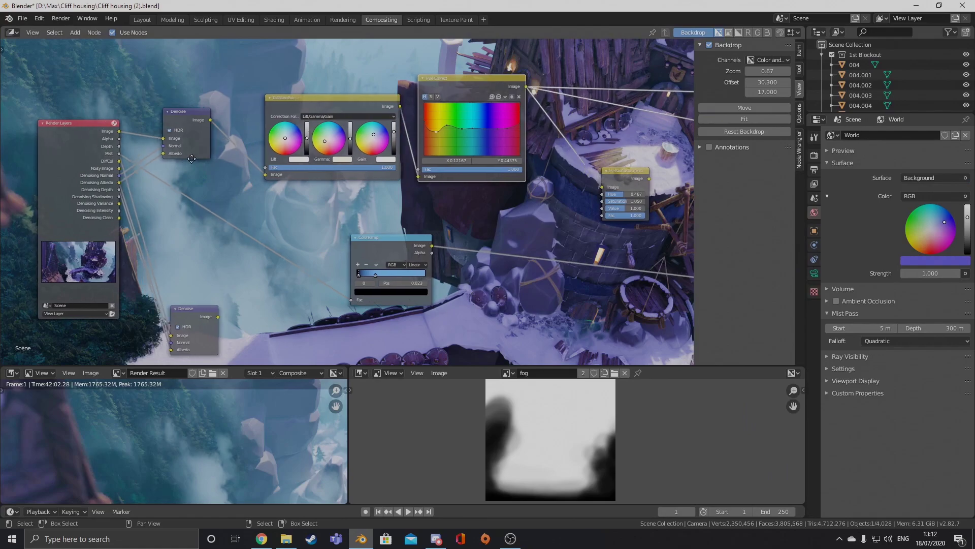
Preview the Mist pass in the Cliff housing (2) compositor and set the backdrop's X offset to 323.700.
middle_drag(191, 159, 187, 138)
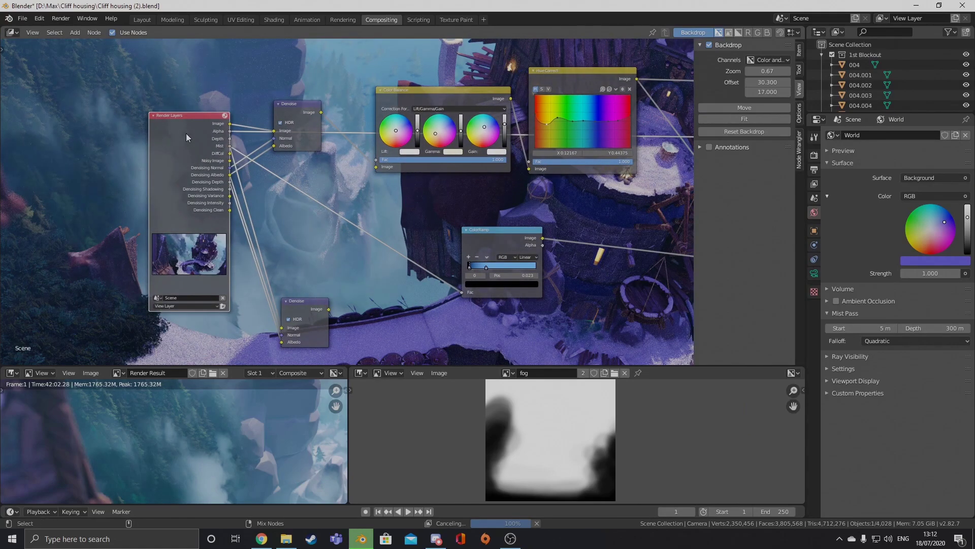
middle_drag(513, 235, 512, 256)
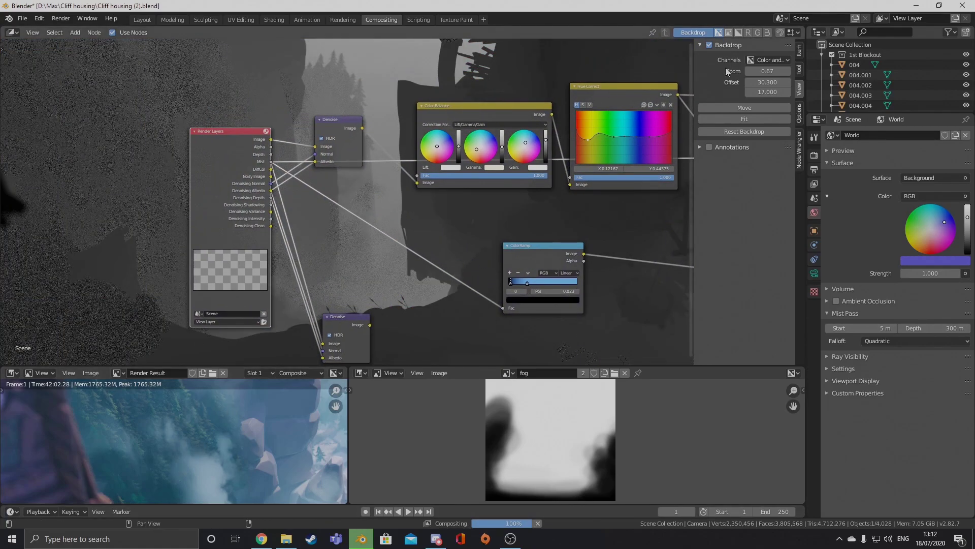
drag(767, 82, 828, 82)
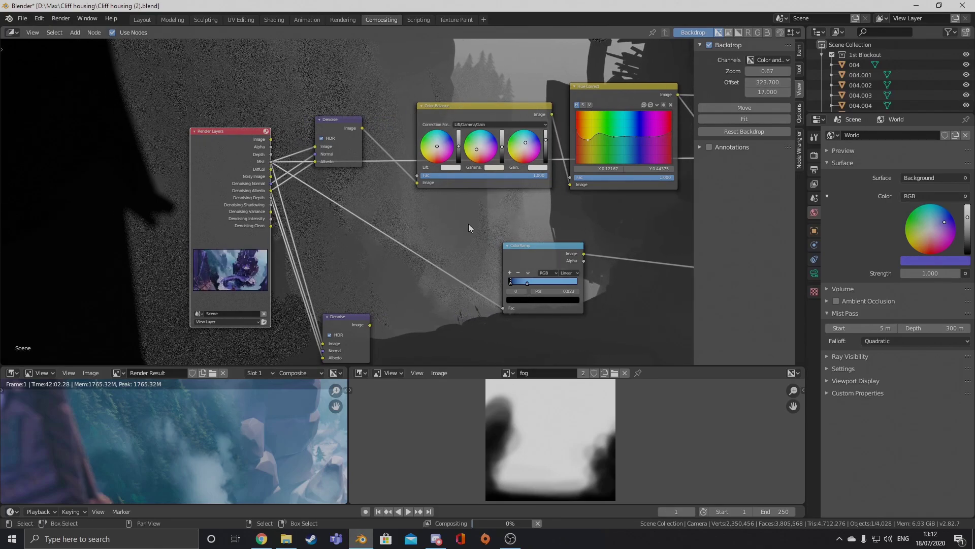
Examine the compositing nodes after the Render Layers and inspect the render result closely.
middle_drag(469, 228, 286, 265)
middle_drag(148, 446, 199, 392)
scroll(109, 465, up, 4)
middle_drag(188, 428, 224, 464)
scroll(176, 459, down, 5)
middle_drag(161, 437, 184, 466)
scroll(184, 465, up, 3)
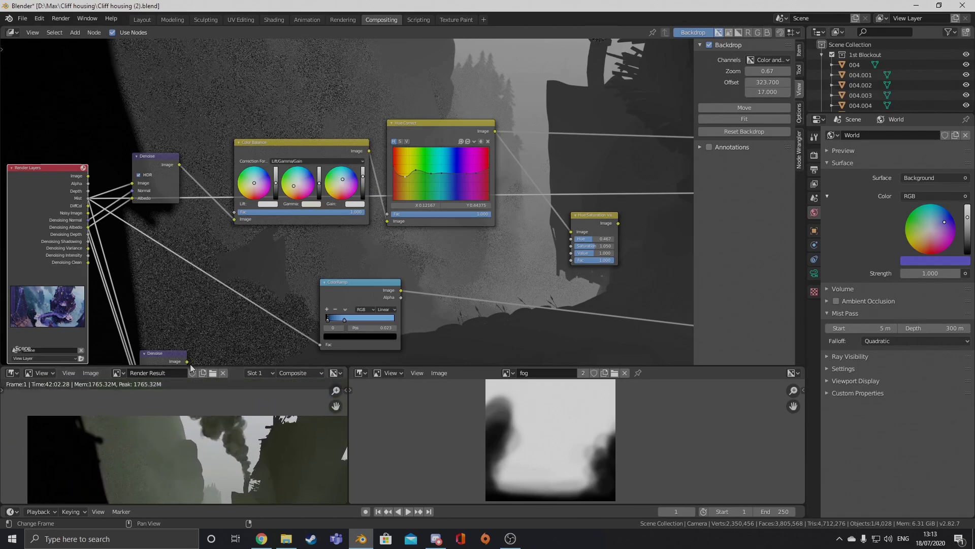
Examine the denoised render result below the compositor nodes, both close up and as a wider view.
scroll(190, 363, up, 1)
scroll(220, 419, up, 2)
scroll(197, 420, down, 2)
middle_drag(220, 423, 273, 394)
scroll(202, 418, down, 1)
middle_drag(201, 418, 175, 448)
scroll(211, 403, up, 4)
scroll(175, 445, down, 1)
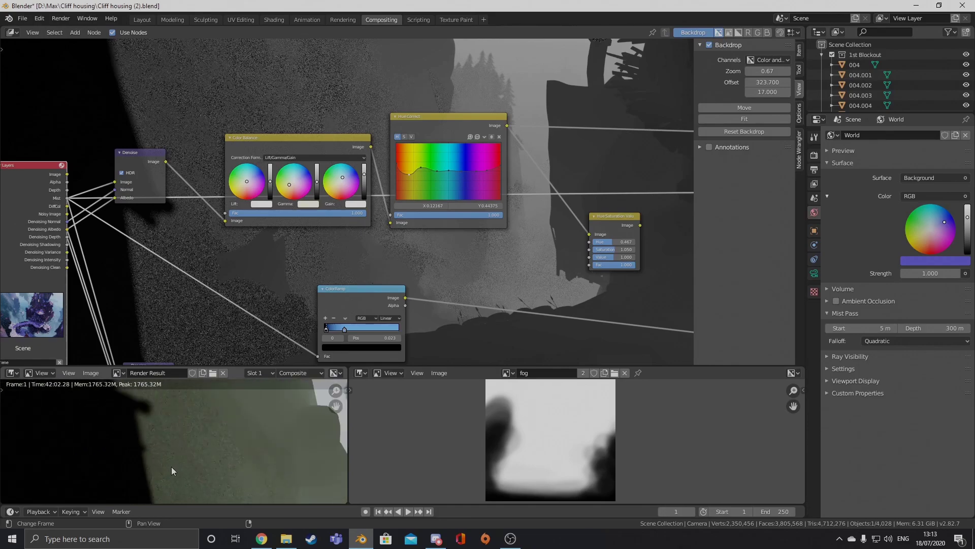
scroll(197, 442, down, 4)
middle_drag(233, 439, 233, 428)
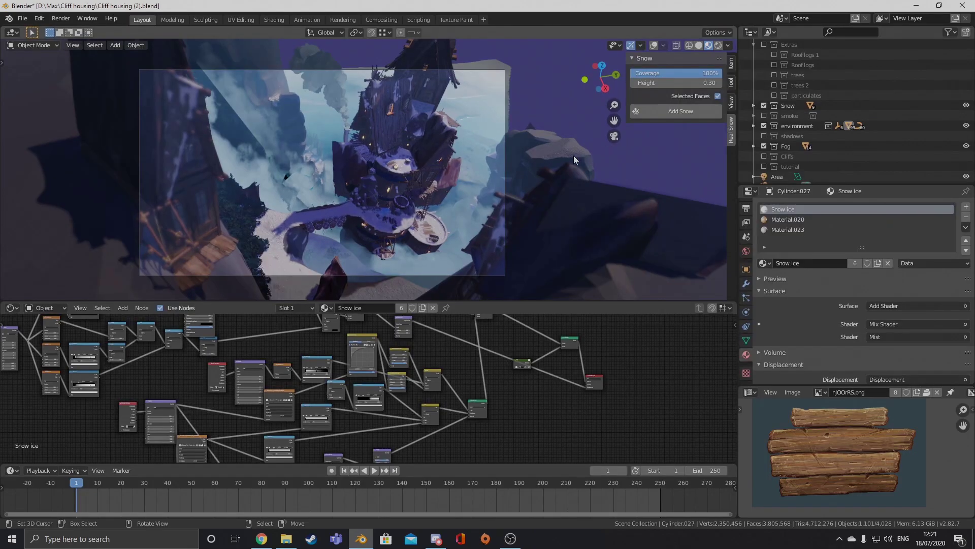
Inspect the cliff scene from outside and through the camera, and examine the output nodes of the Snow ice material.
middle_drag(573, 155, 654, 297)
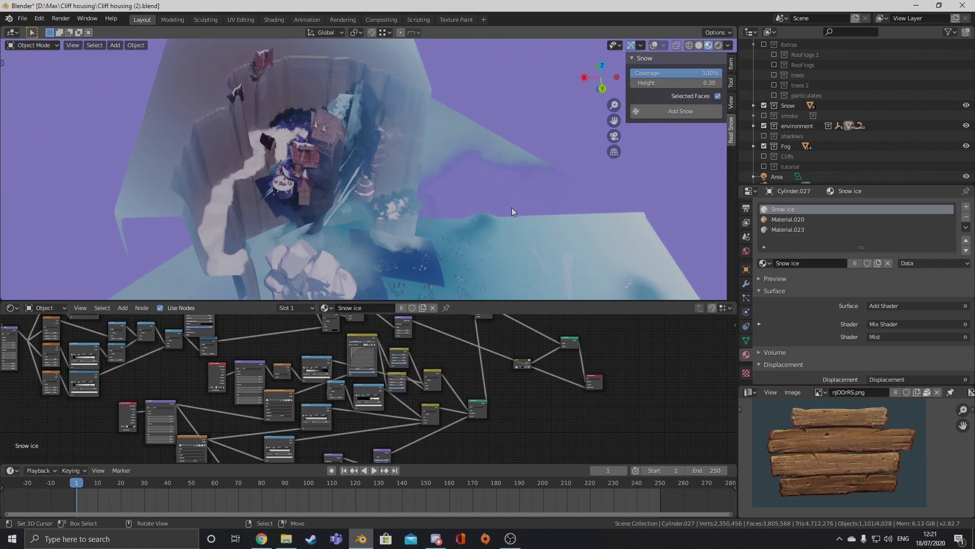
key(KP_0)
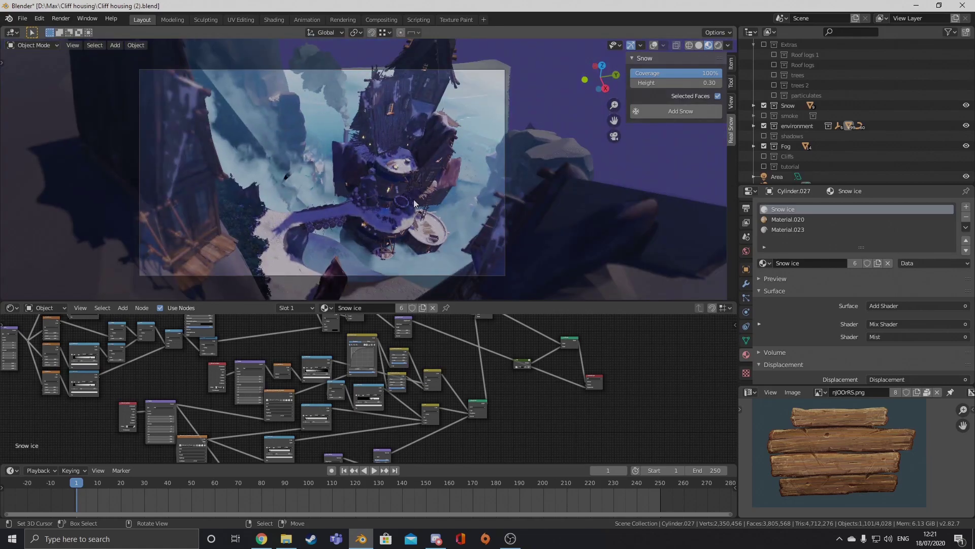
middle_drag(494, 378, 481, 421)
scroll(480, 414, up, 3)
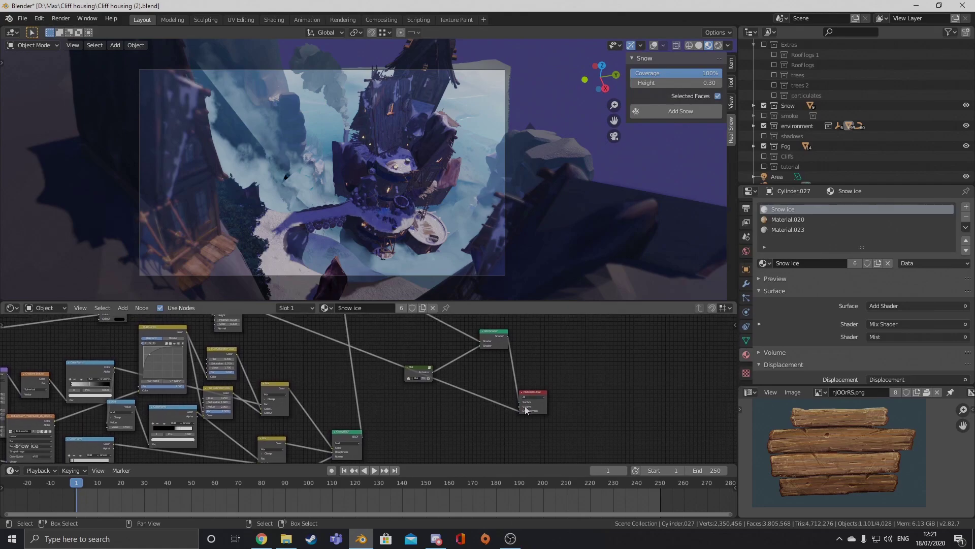
scroll(448, 387, up, 2)
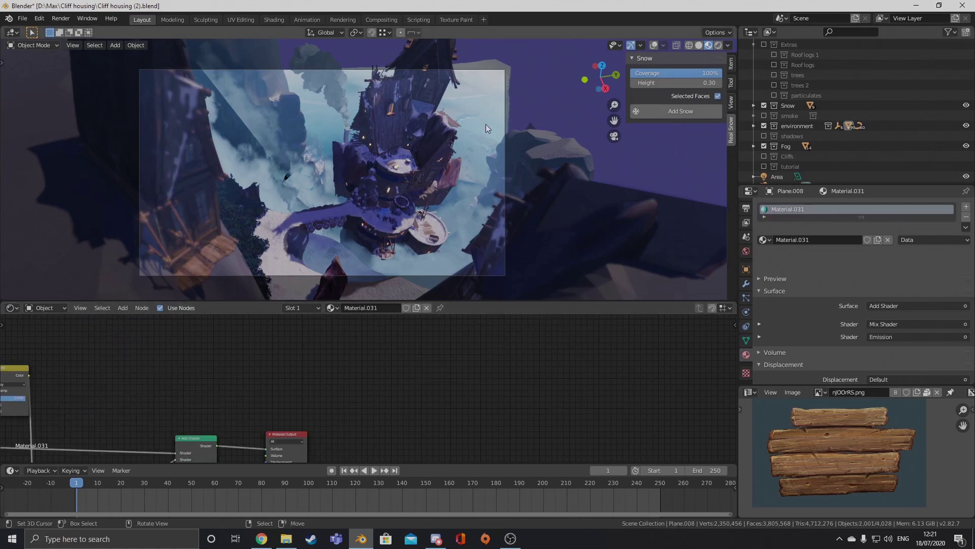
Examine the nodes of Material.031 and open the Mist node group inside the cliff's Material.023.
middle_drag(397, 221, 376, 221)
scroll(336, 235, down, 7)
scroll(384, 407, up, 2)
middle_drag(384, 406, 485, 406)
key(Tab)
scroll(414, 379, up, 2)
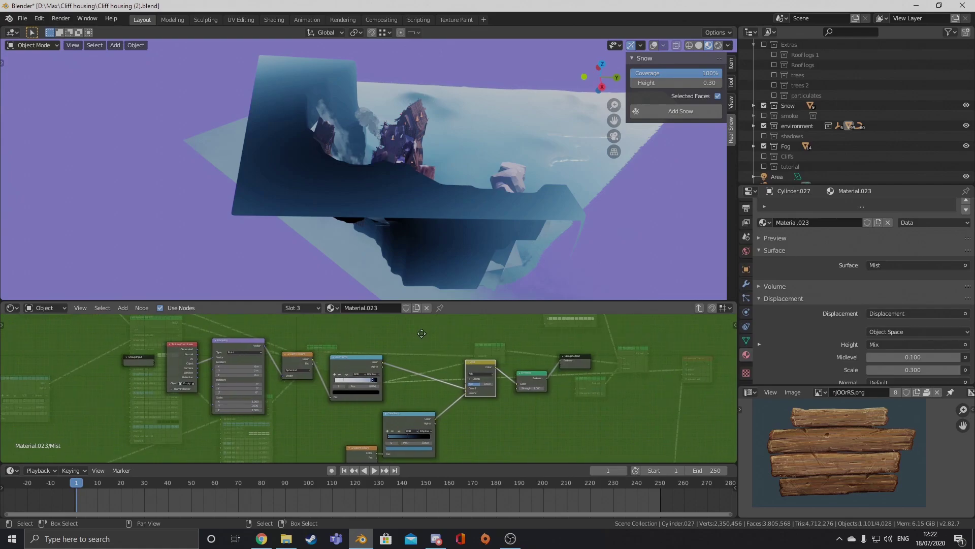
Try moving Empty.028 to test how the cliff's mist gradient follows it, and inspect the gradient from several sides.
scroll(414, 379, up, 1)
middle_drag(413, 133, 393, 271)
scroll(342, 194, up, 2)
scroll(416, 232, down, 2)
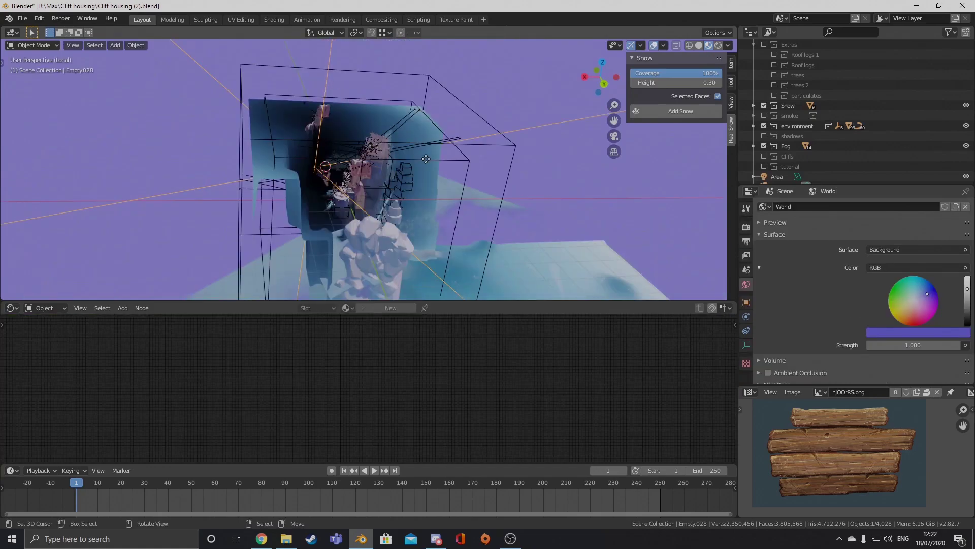
key(g)
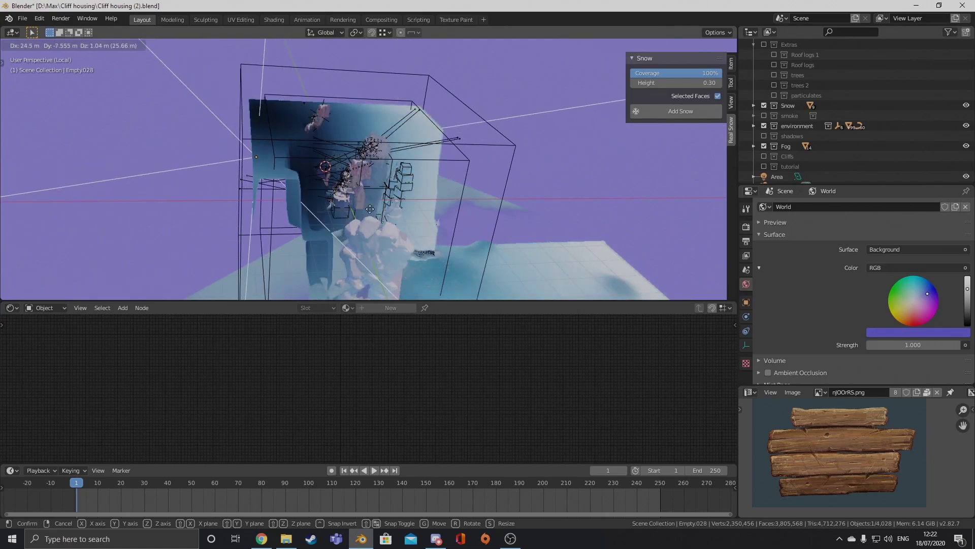
right_click(528, 259)
middle_drag(486, 236, 303, 235)
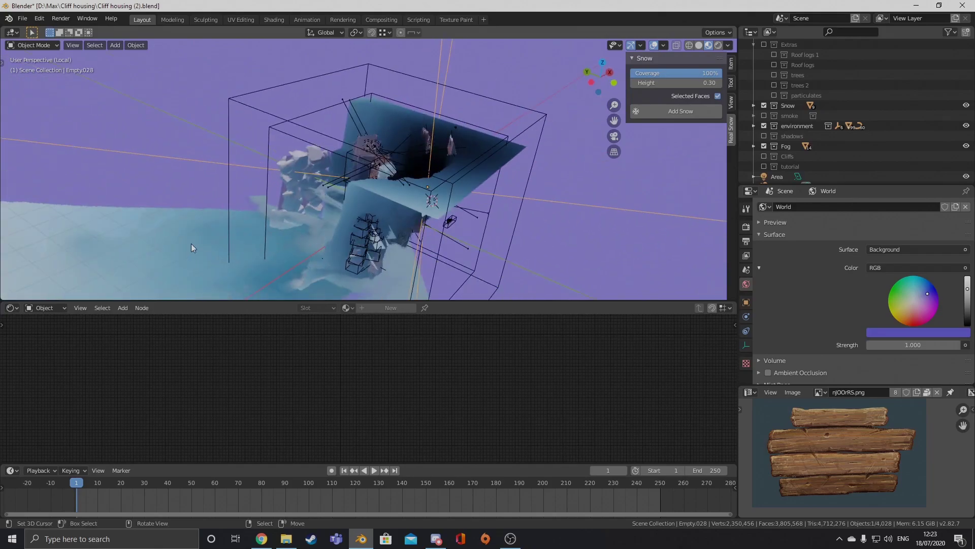
middle_drag(346, 169, 414, 192)
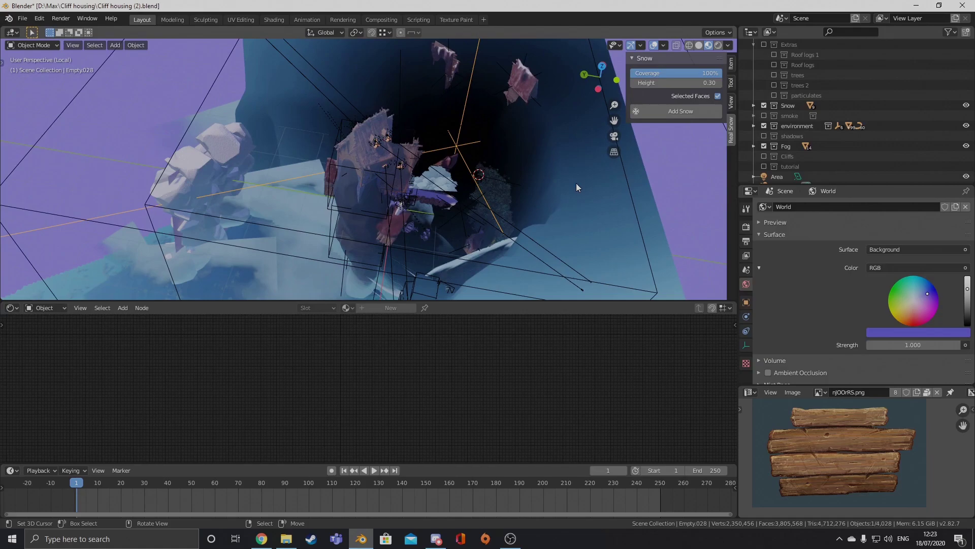
Select the cliff Cylinder.027 and connect the final Mix Shader of Material.023 to the material output.
right_click(576, 183)
middle_drag(586, 381, 480, 400)
scroll(480, 401, down, 4)
middle_drag(597, 334, 532, 372)
scroll(531, 373, up, 5)
ctrl+shift+click(525, 339)
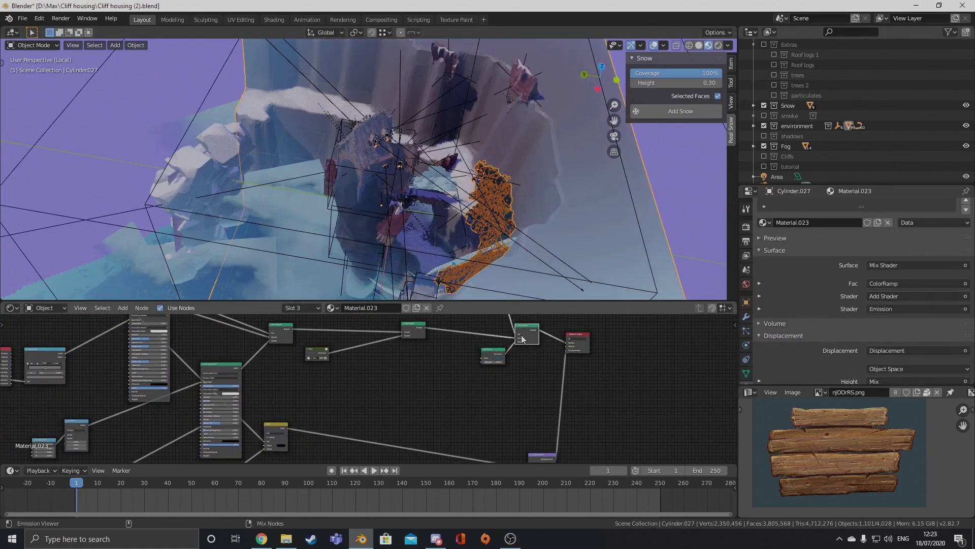
Select the ground plane Plane.008 and examine how the nodes of Material.031 feed its material output.
scroll(452, 182, down, 4)
click(201, 266)
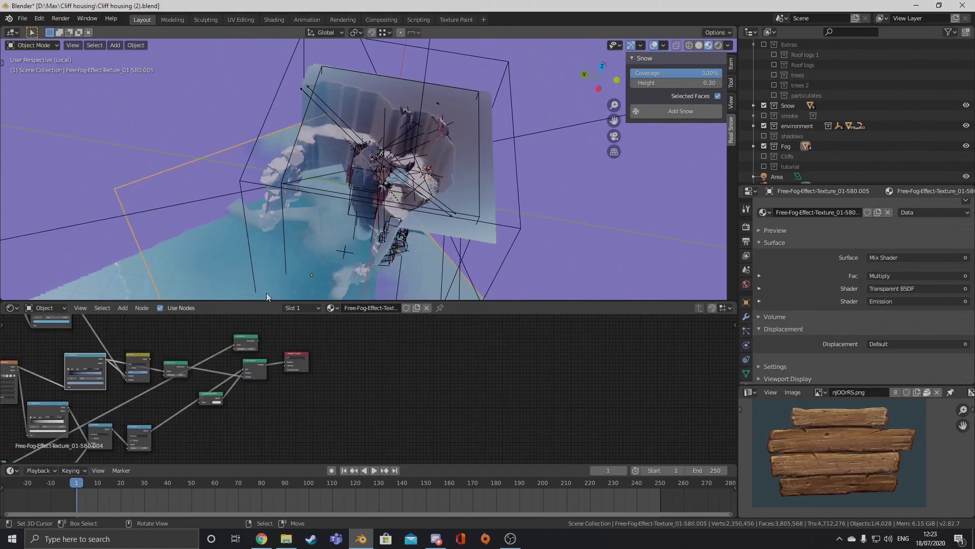
click(105, 276)
scroll(372, 179, up, 5)
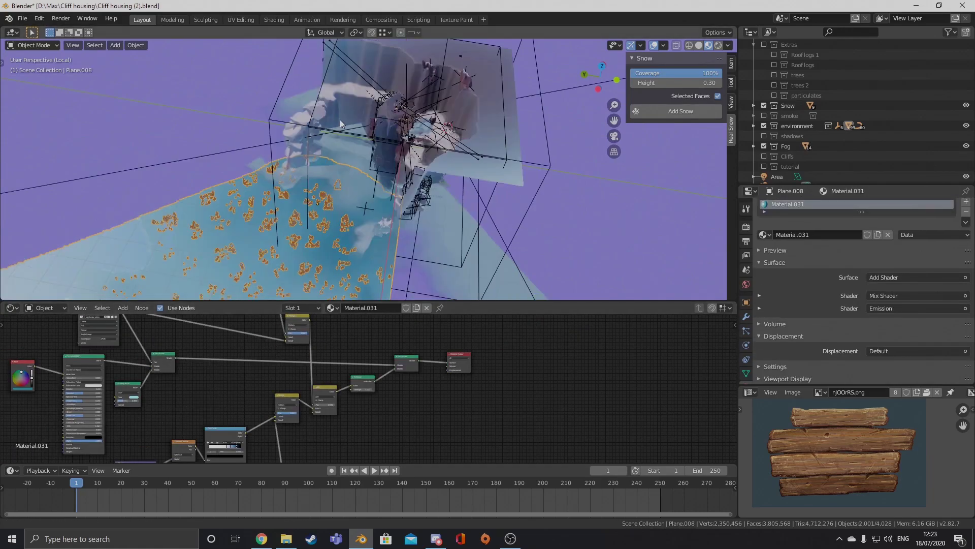
middle_drag(372, 179, 328, 205)
scroll(398, 375, down, 4)
middle_drag(399, 376, 453, 348)
scroll(445, 346, up, 2)
Inspect the ground plane's gradient and emission nodes close up, deselect everything, and return to the camera view.
middle_drag(412, 224, 393, 191)
middle_drag(435, 345, 465, 374)
scroll(438, 345, down, 2)
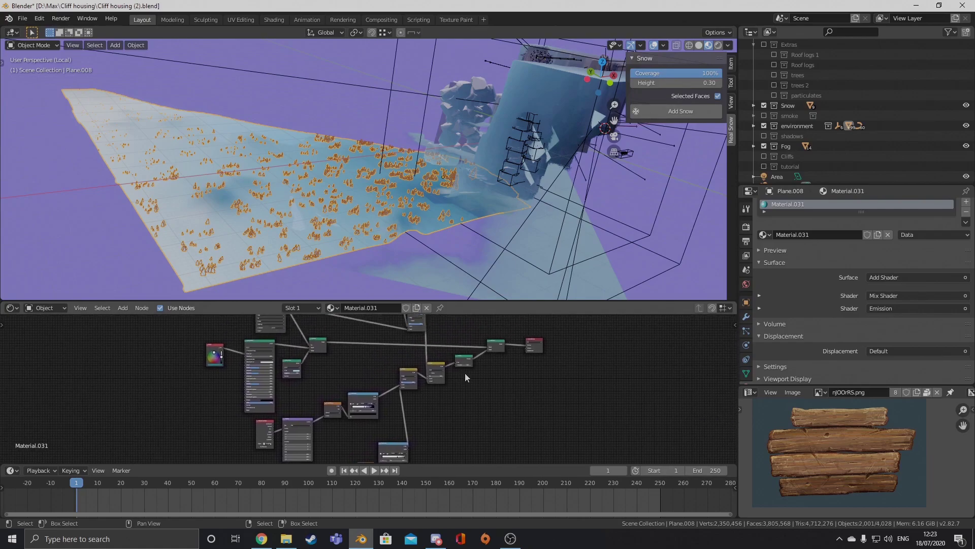
scroll(466, 377, up, 4)
middle_drag(402, 198, 515, 194)
scroll(394, 158, up, 4)
key(alt+a)
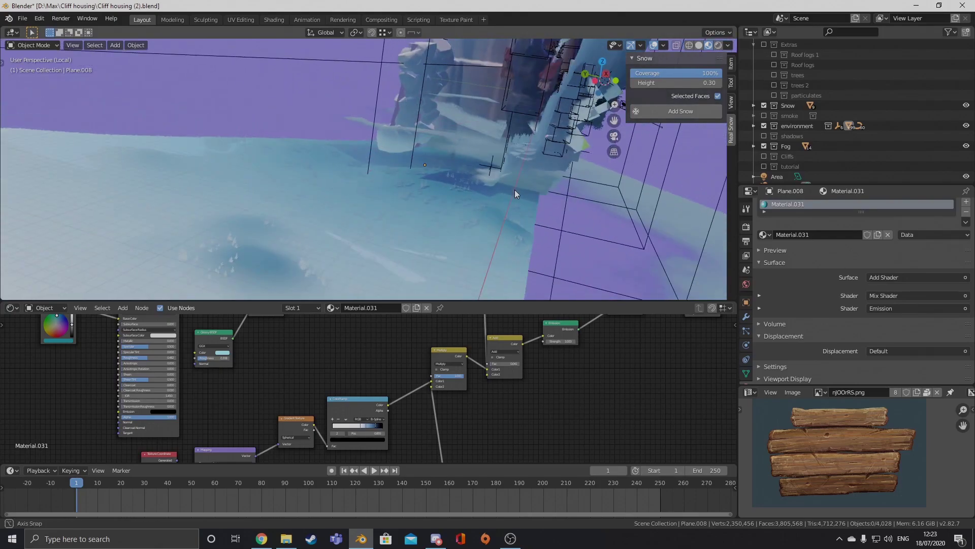
key(KP_0)
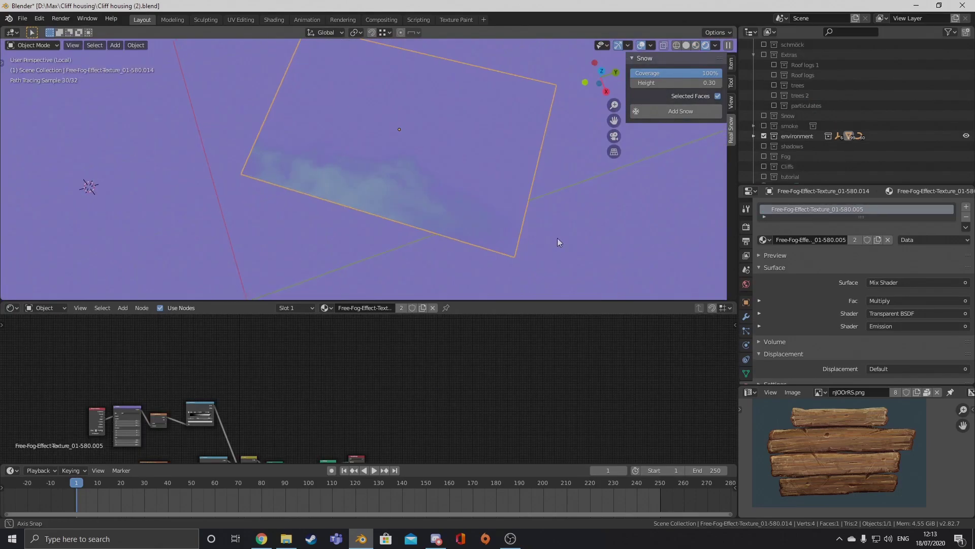
Inspect the fog plane from several angles and preview its Free-Fog-Effect-Texture_02.jpg image on the surface.
middle_drag(630, 208, 561, 198)
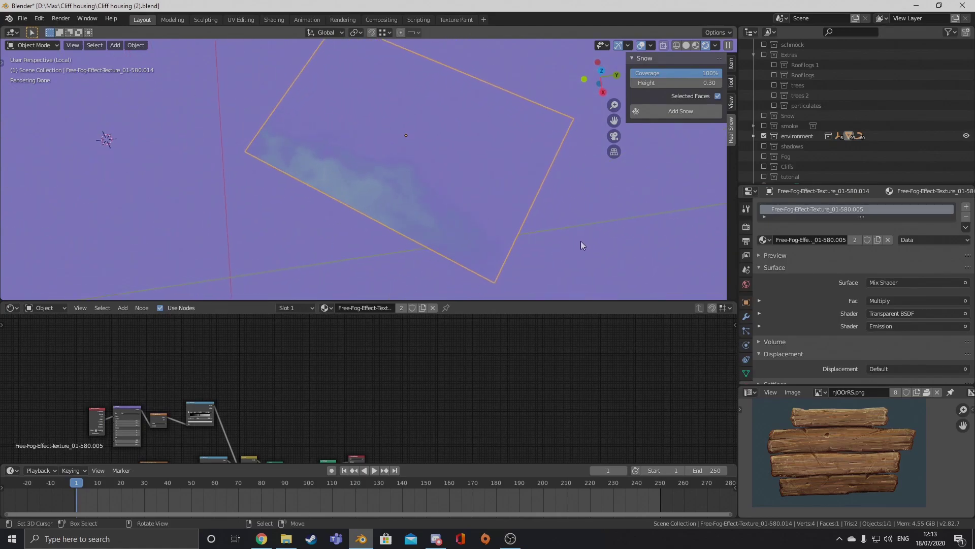
middle_drag(578, 257, 612, 256)
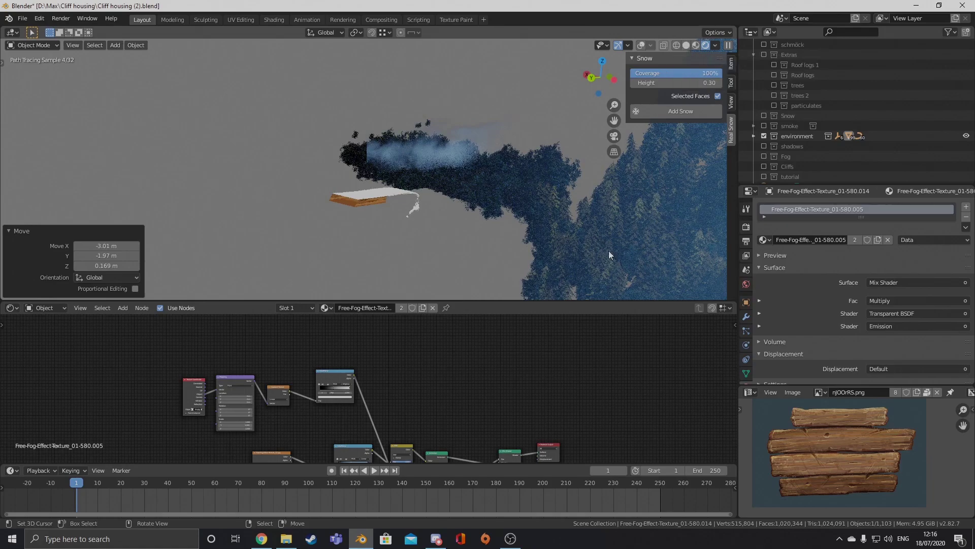
scroll(498, 374, down, 2)
middle_drag(498, 374, 496, 331)
ctrl+shift+click(279, 397)
scroll(280, 396, up, 8)
middle_drag(468, 386, 442, 393)
middle_drag(495, 323, 452, 340)
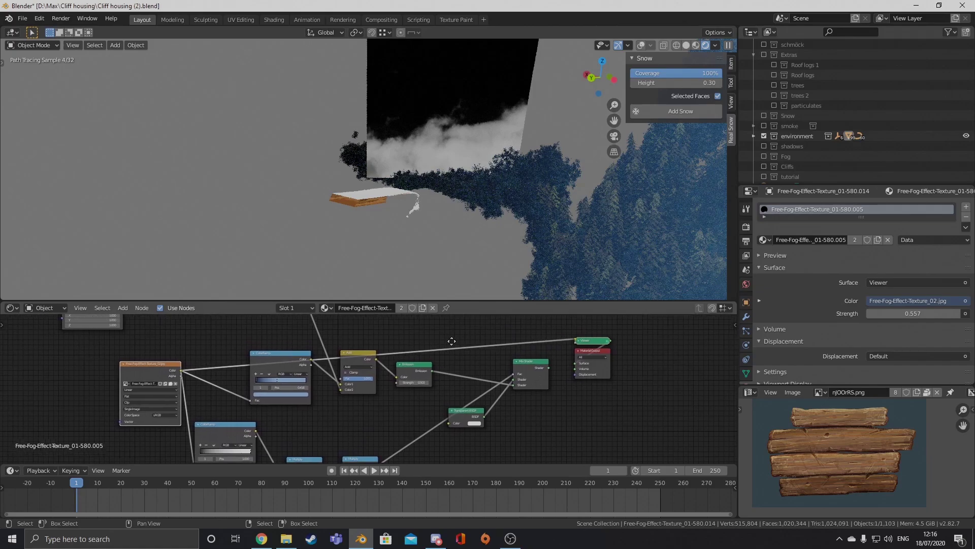
Preview the fog material's Add and Multiply nodes on the plane, and switch the viewport to solid shading.
ctrl+shift+click(355, 355)
scroll(406, 354, down, 1)
middle_drag(325, 442, 401, 320)
ctrl+shift+click(238, 386)
middle_drag(371, 426, 311, 340)
middle_drag(376, 326, 430, 360)
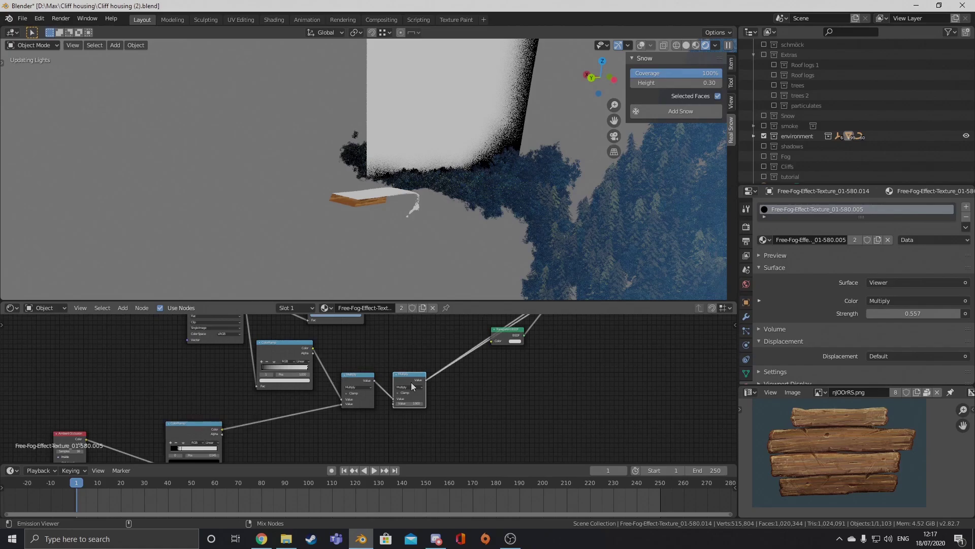
middle_drag(473, 386, 333, 428)
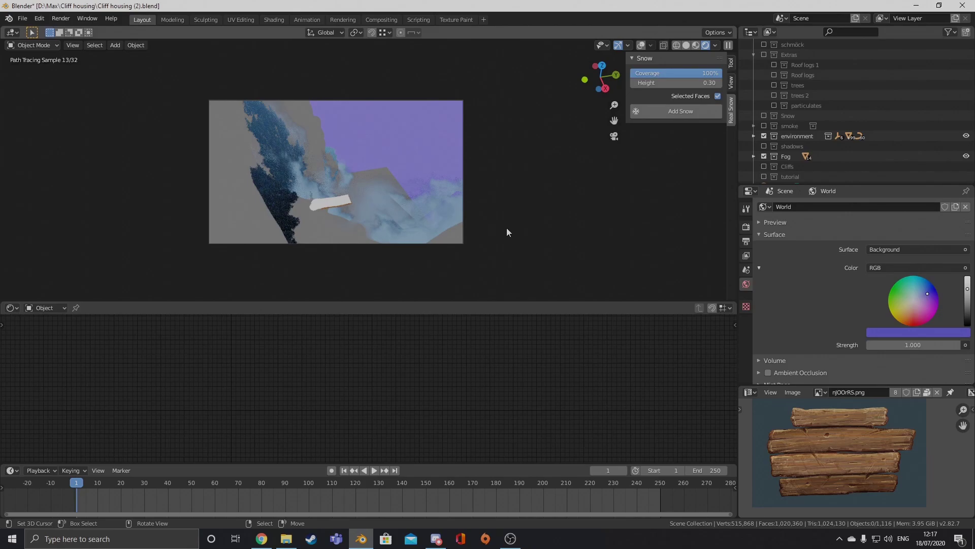
key(z)
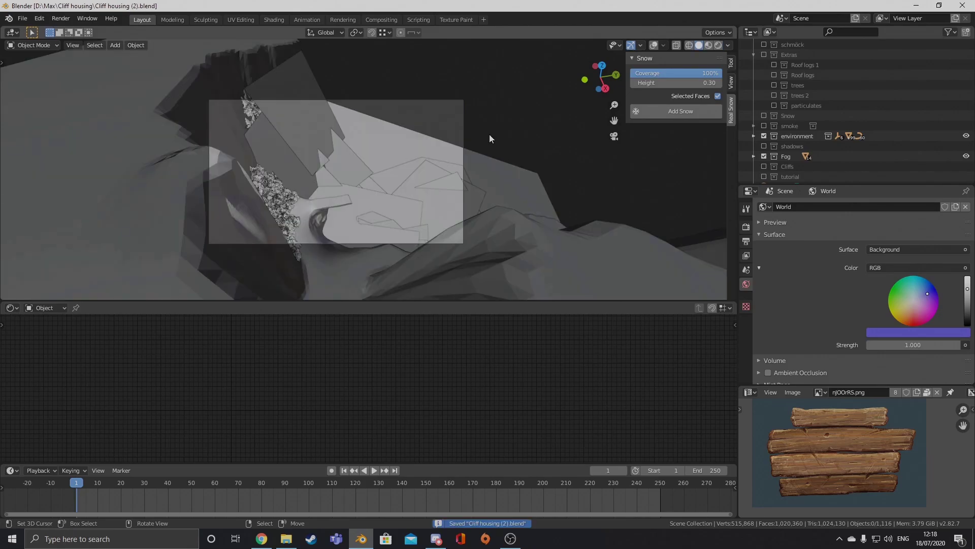
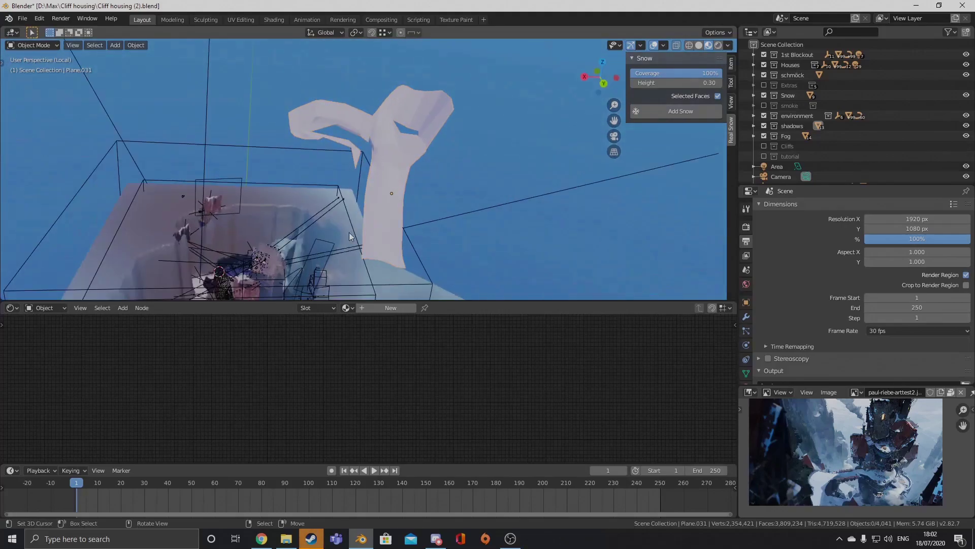
Select house1.133, centre the view on it, and clear the selection.
scroll(325, 213, up, 2)
shift+middle_drag(274, 284, 319, 196)
right_click(312, 235)
key(KP_Decimal)
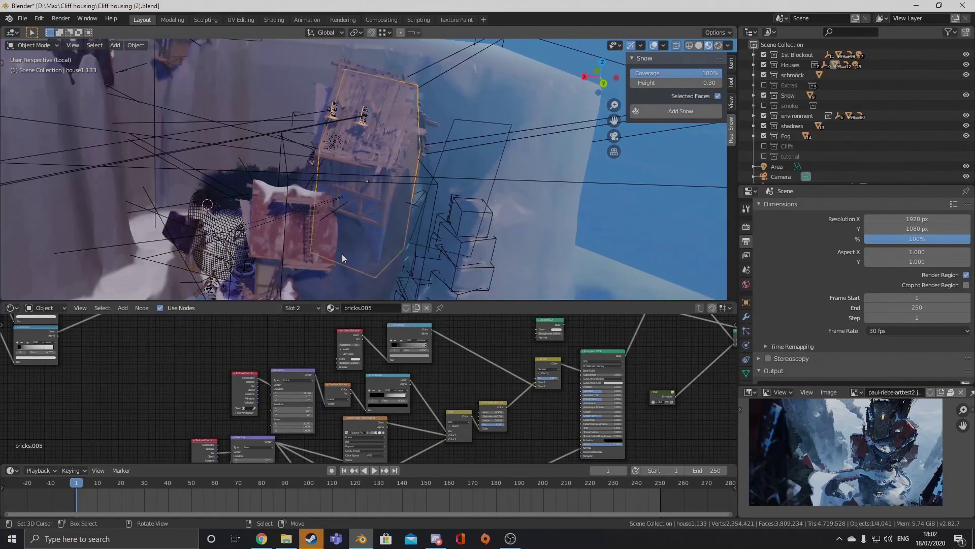
key(alt+a)
Inspect the shadow planes behind the houses by selecting them one at a time, including Plane.034.
middle_drag(342, 254, 466, 260)
scroll(460, 267, up, 5)
middle_drag(398, 227, 335, 131)
click(352, 167)
click(394, 231)
click(264, 102)
right_click(254, 168)
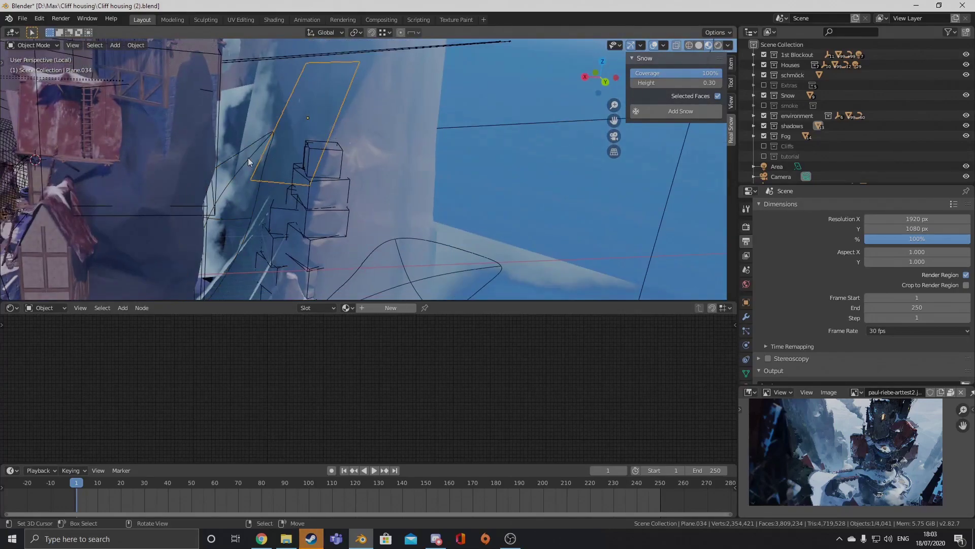
Check the shadow plane Plane.035 through the scene camera and compare the view with the reference painting.
middle_drag(276, 151, 328, 207)
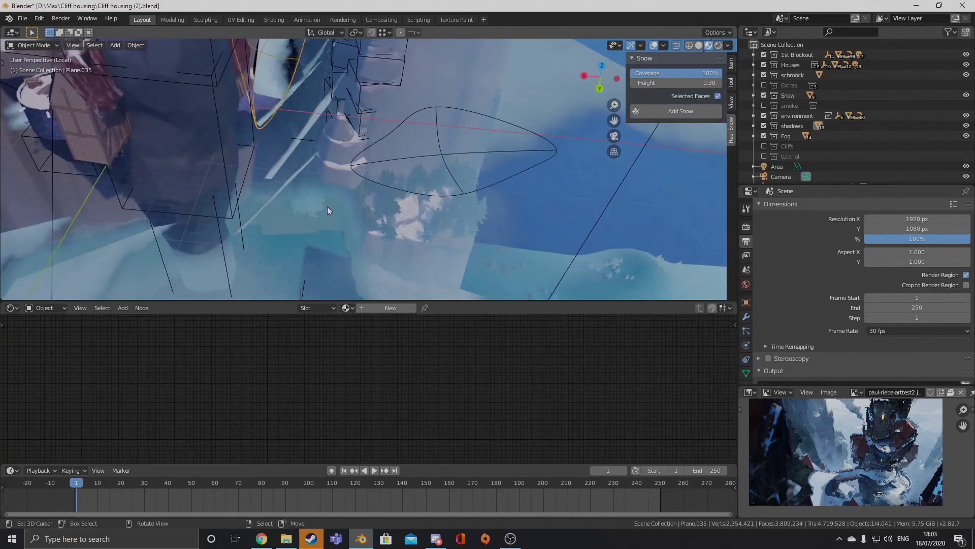
key(KP_0)
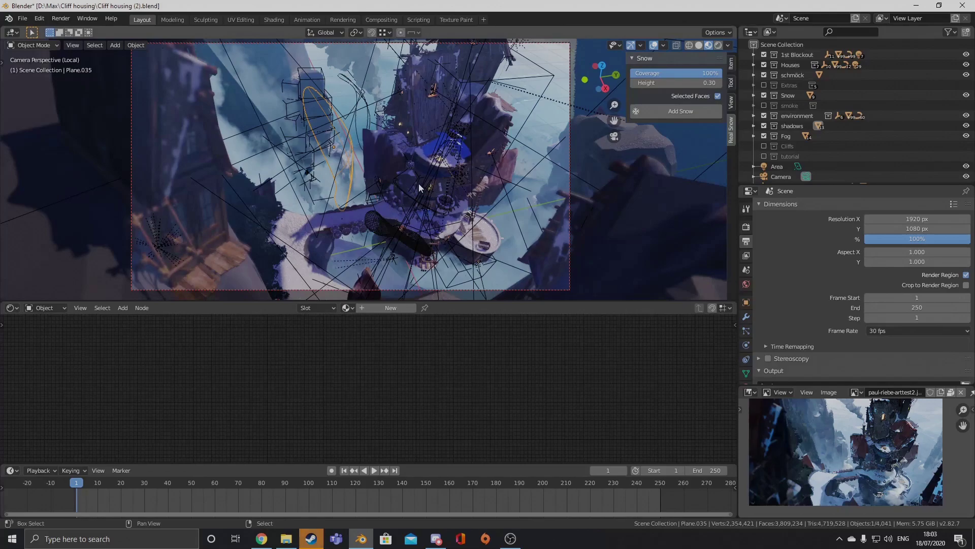
shift+middle_drag(389, 205, 391, 211)
scroll(822, 439, up, 5)
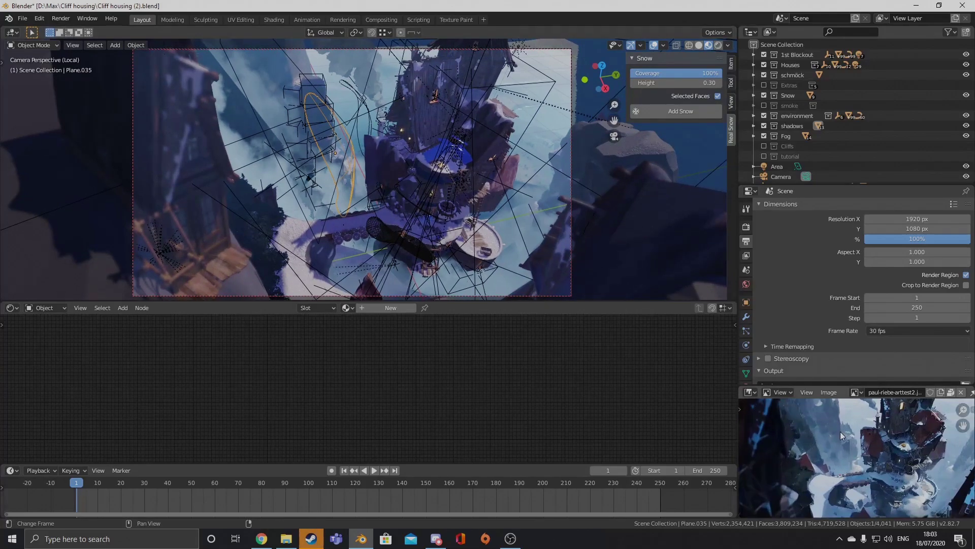
scroll(355, 145, down, 2)
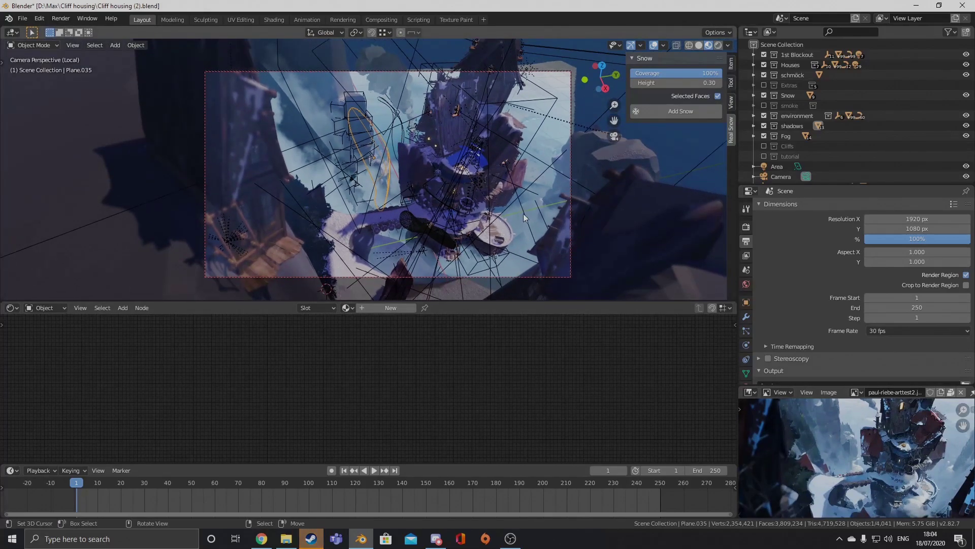